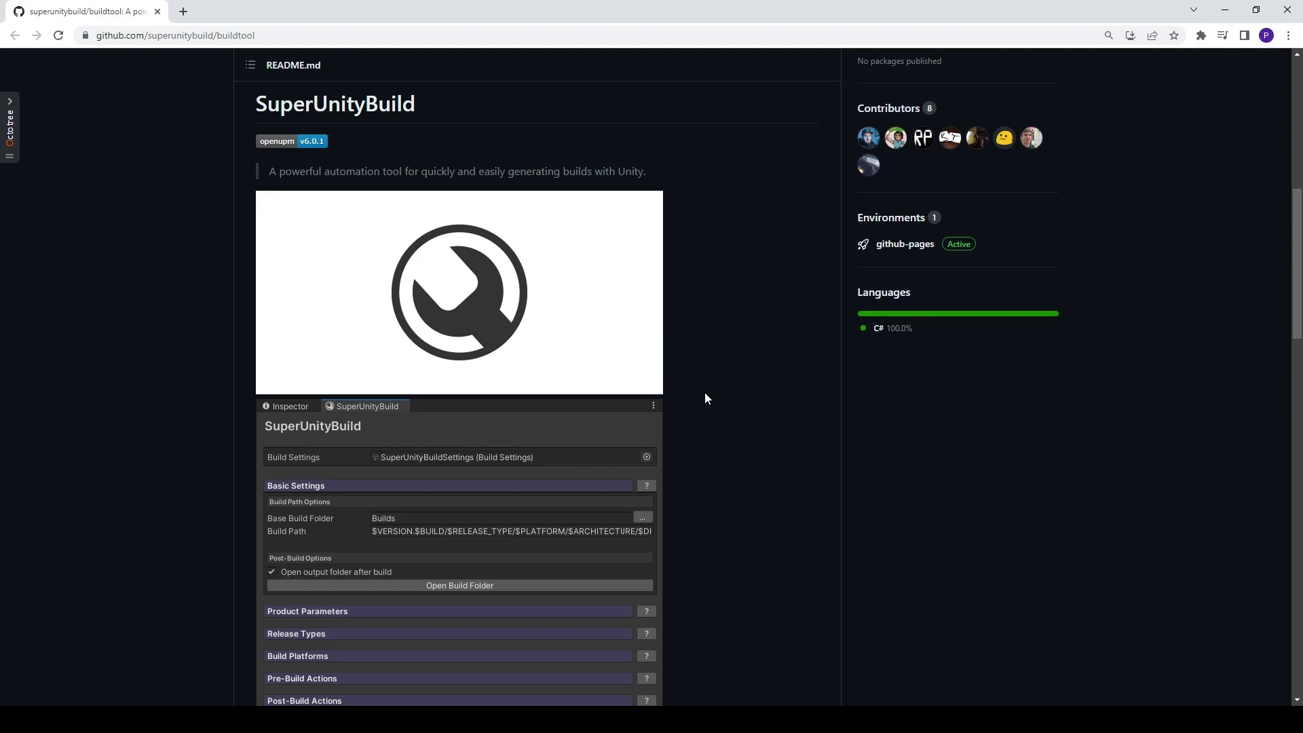
Step: Copy the superunitybuild/buildtool repository's HTTPS clone URL from GitHub's Code menu
scroll(705, 398, "up", 8)
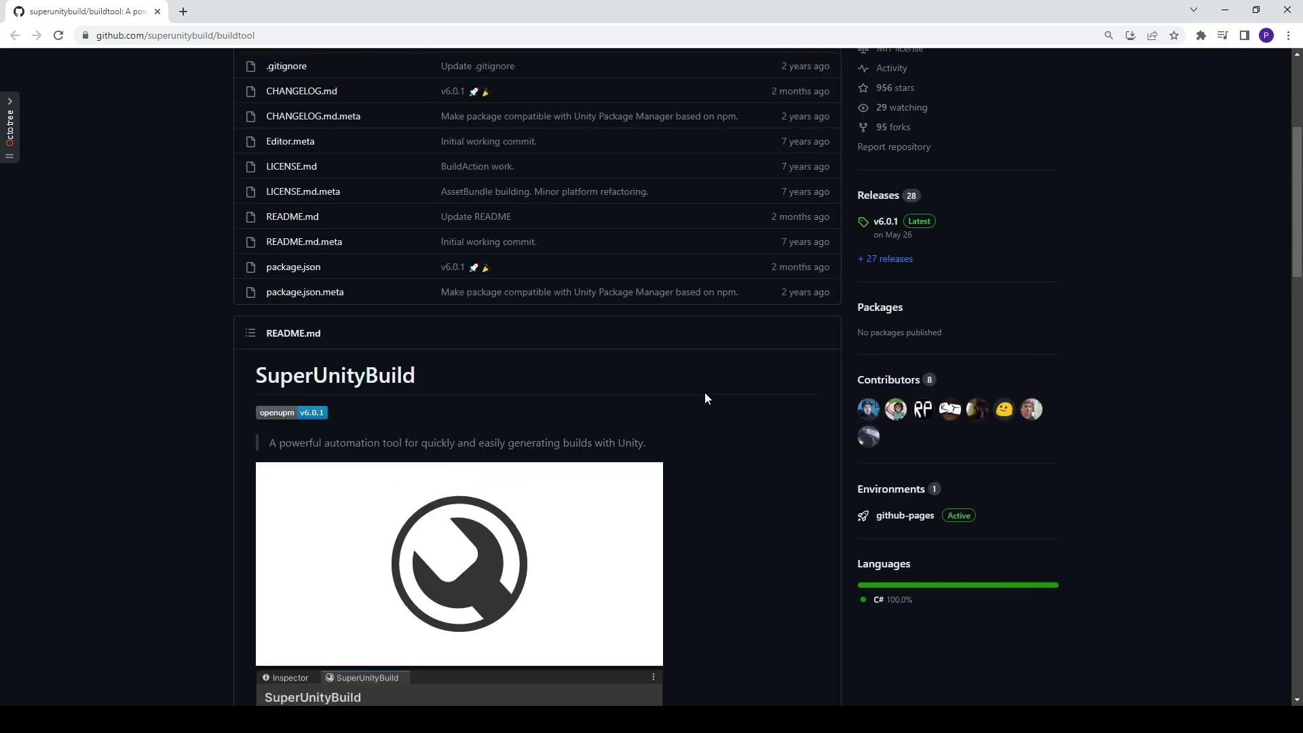
left_click(835, 170)
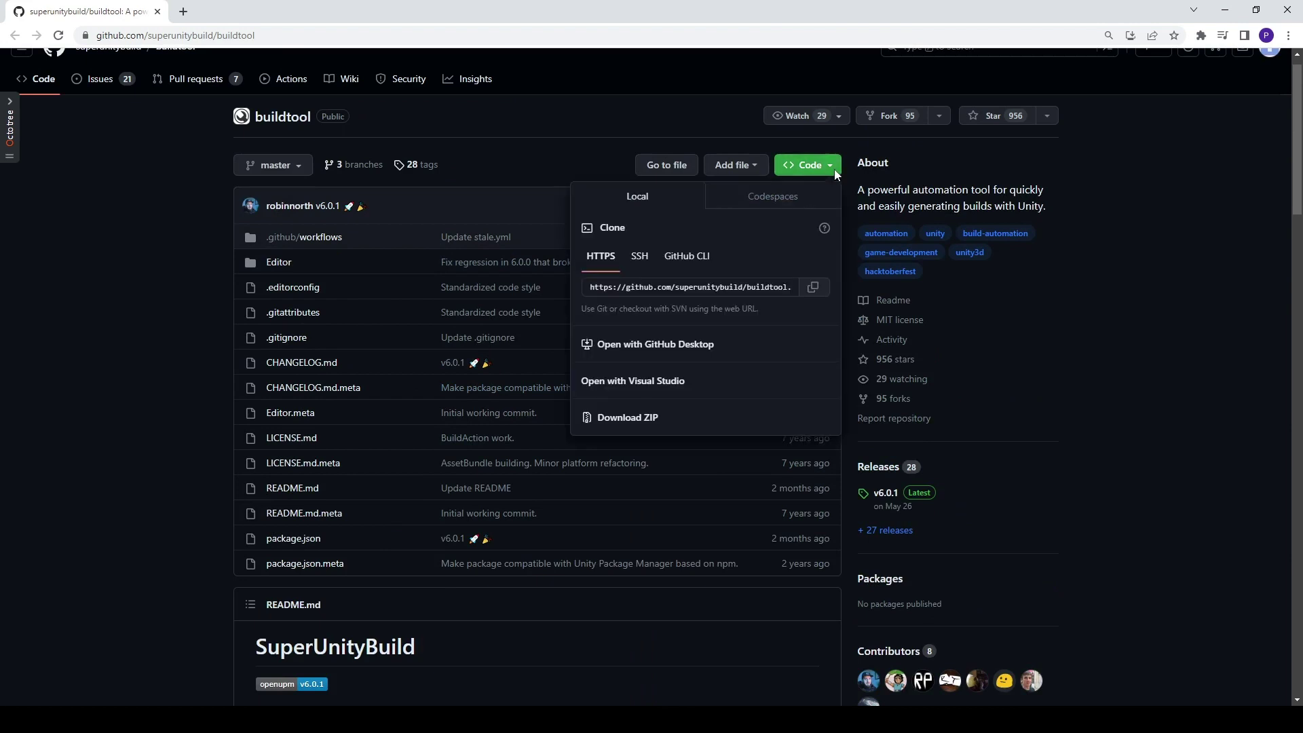
left_click(812, 288)
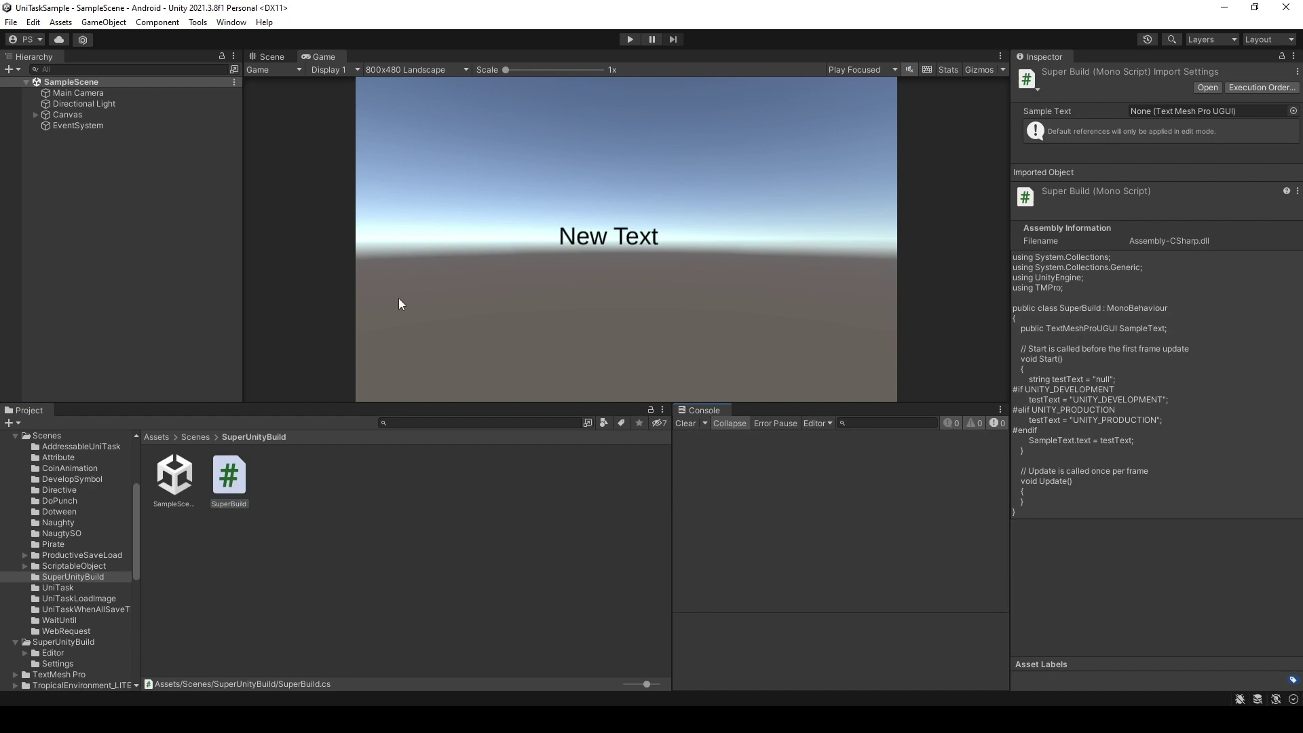
Step: Install the buildtool package in Package Manager from the pasted git URL
left_click(241, 24)
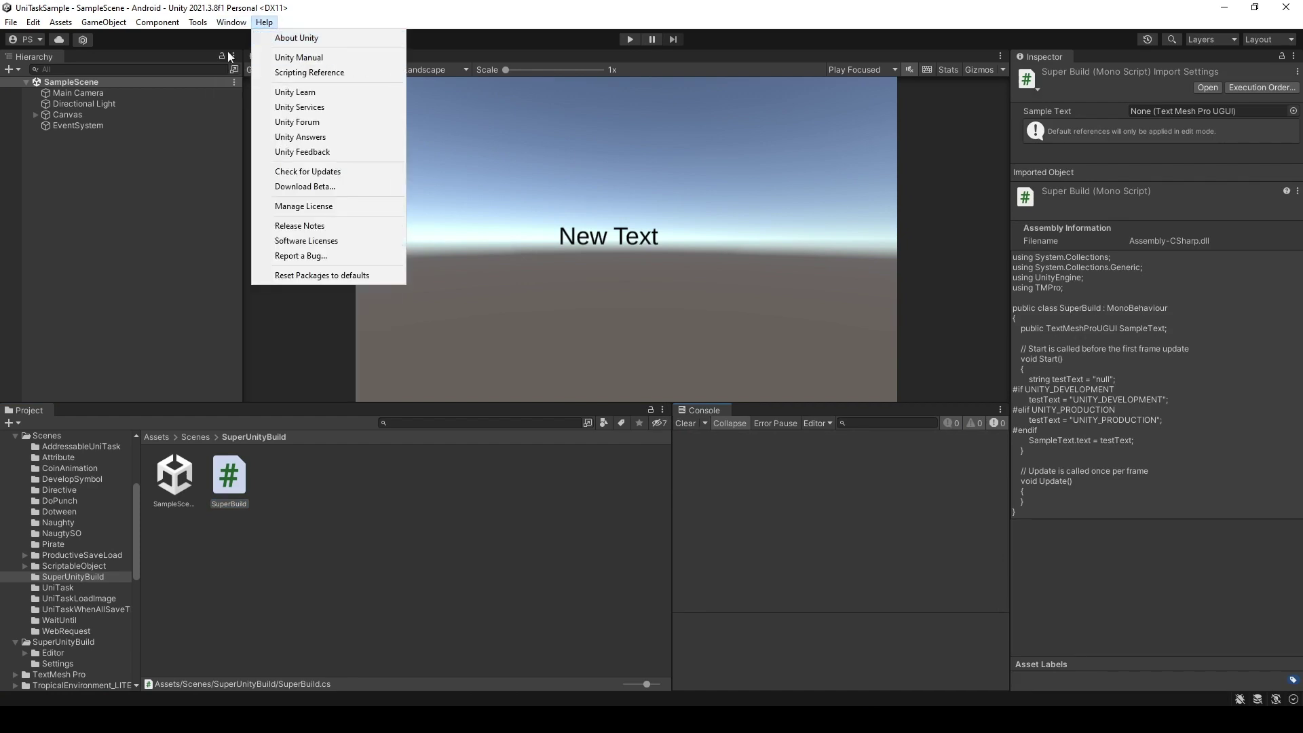
left_click(267, 197)
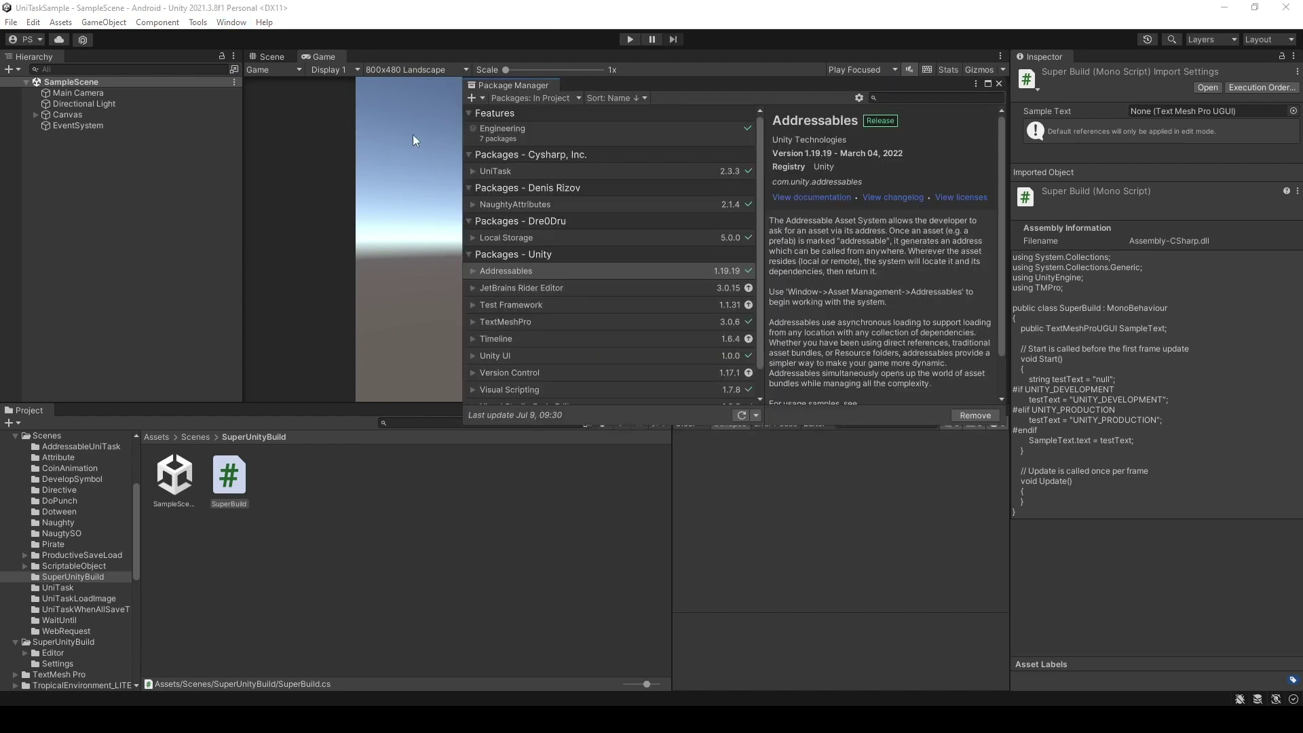
left_click(472, 99)
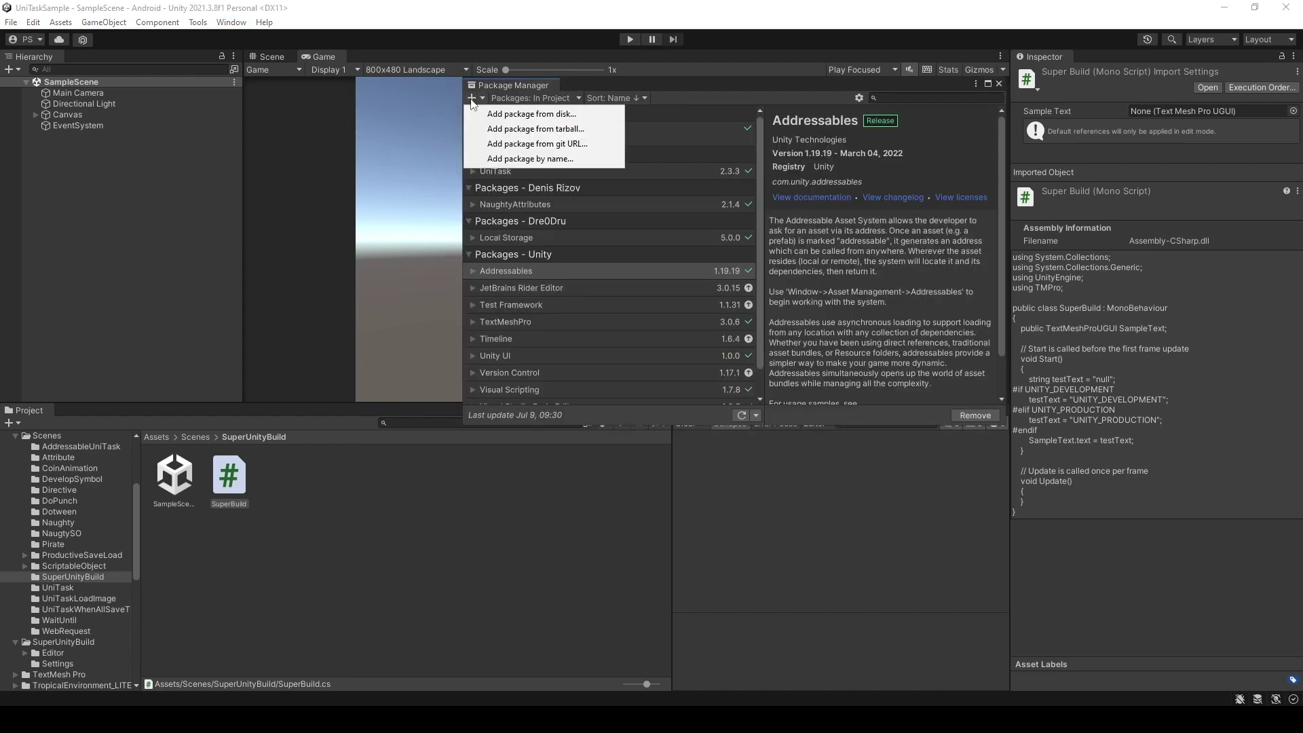
left_click(503, 143)
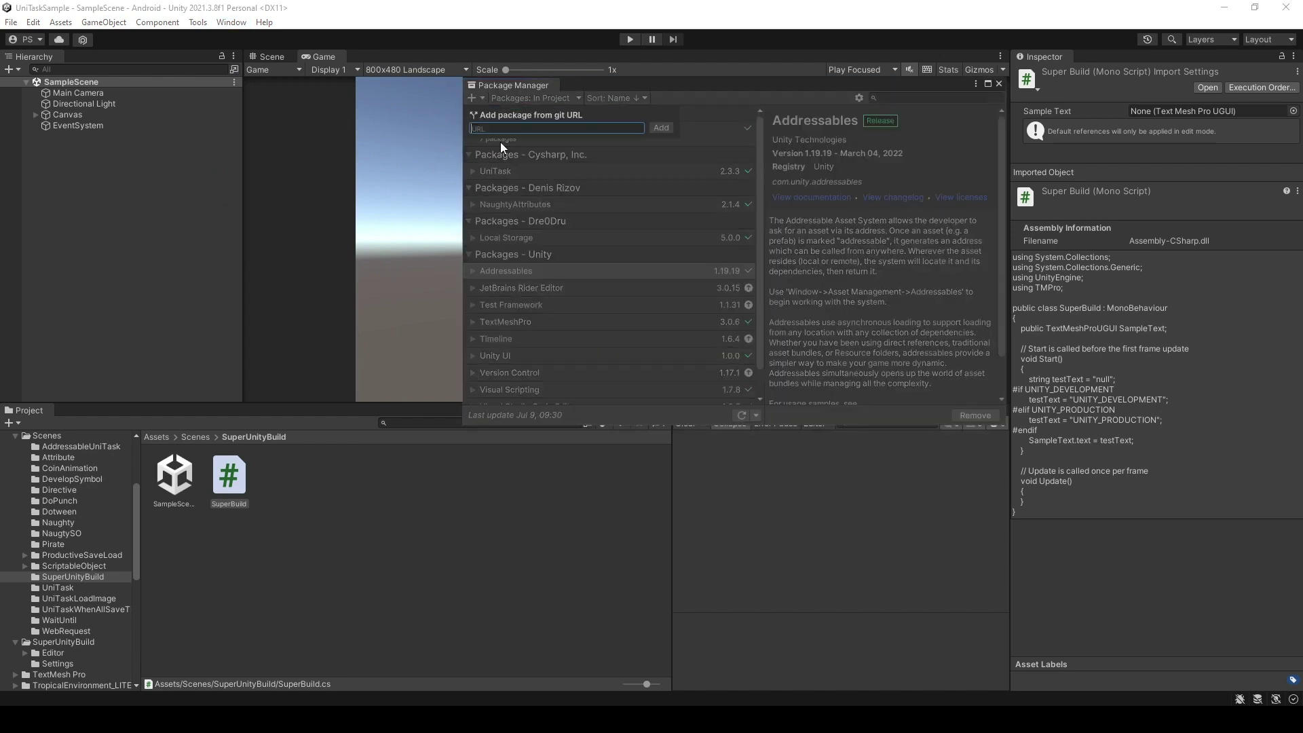
key("ctrl+v")
left_click(661, 128)
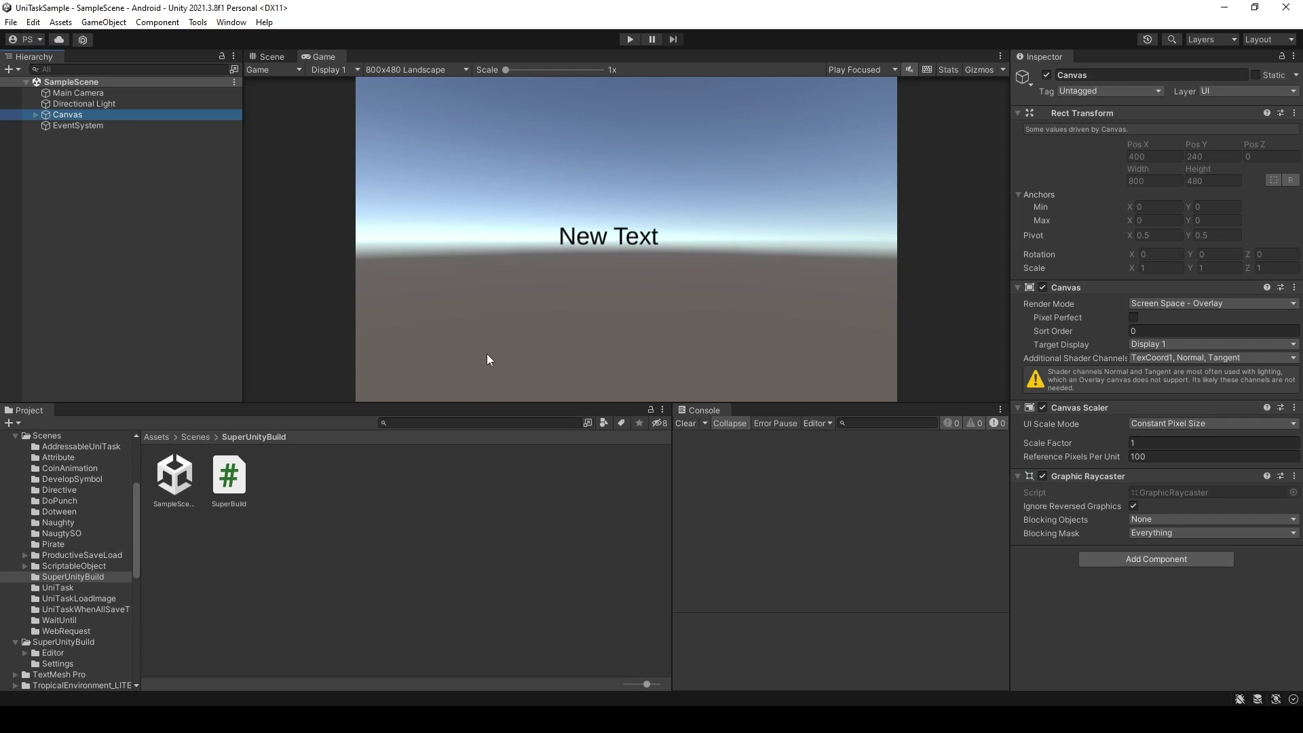
Step: Open Window > SuperUnityBuild and dock it as a tab beside the Inspector
left_click(231, 22)
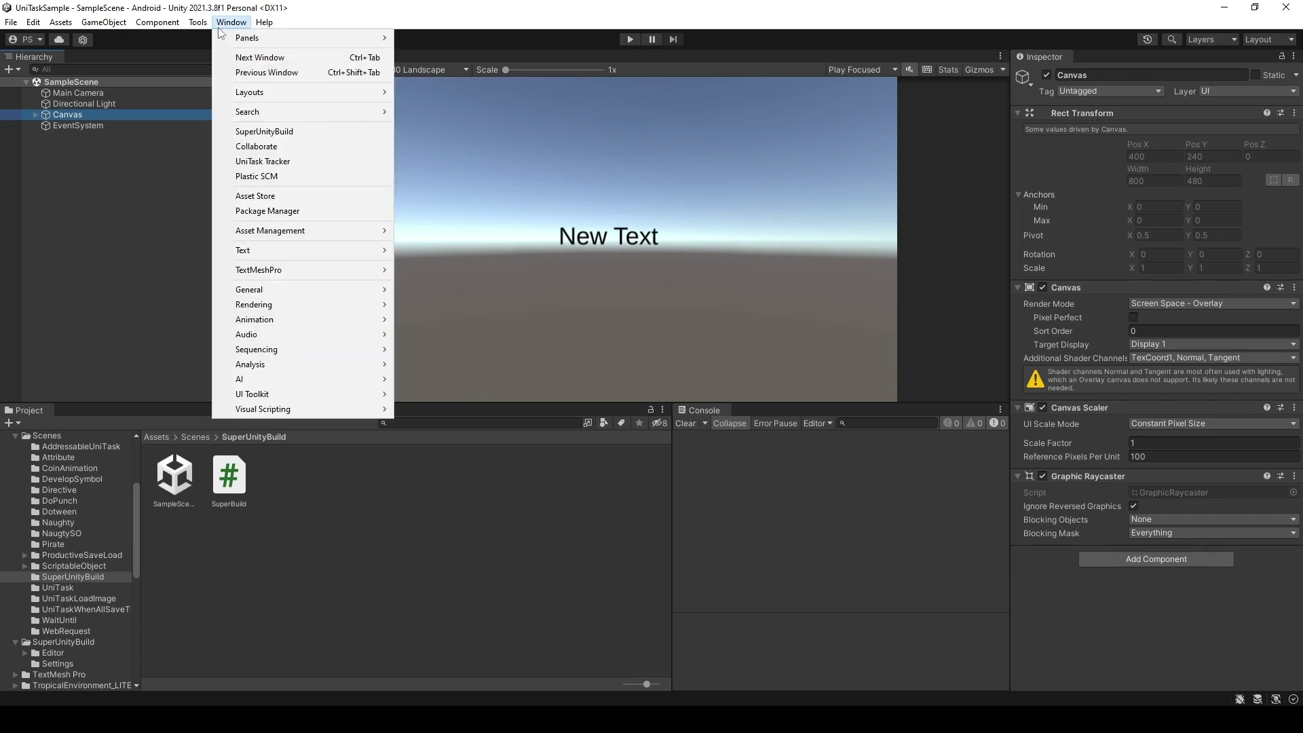
left_click(299, 132)
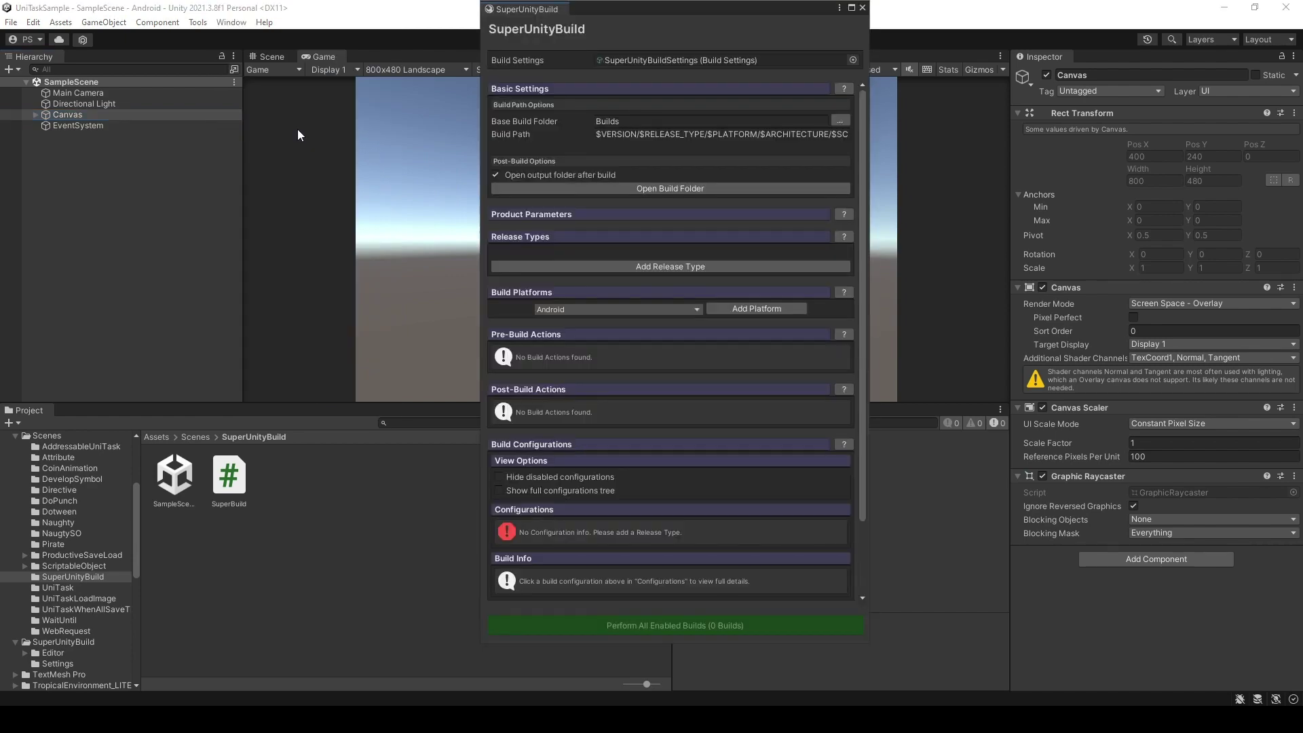
left_click_drag(516, 10, 1097, 62)
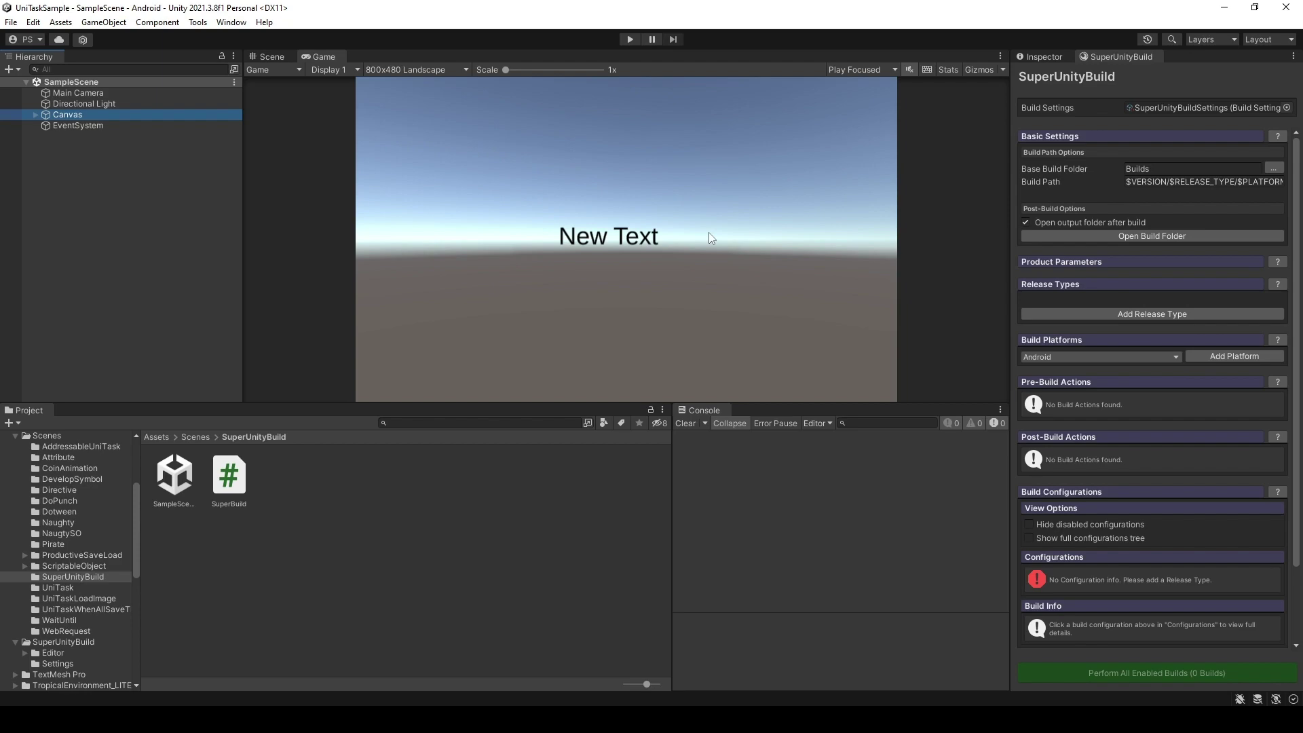
Step: Open SuperBuild.cs in Rider and review the testText null and SampleText assignments
double_click(239, 482)
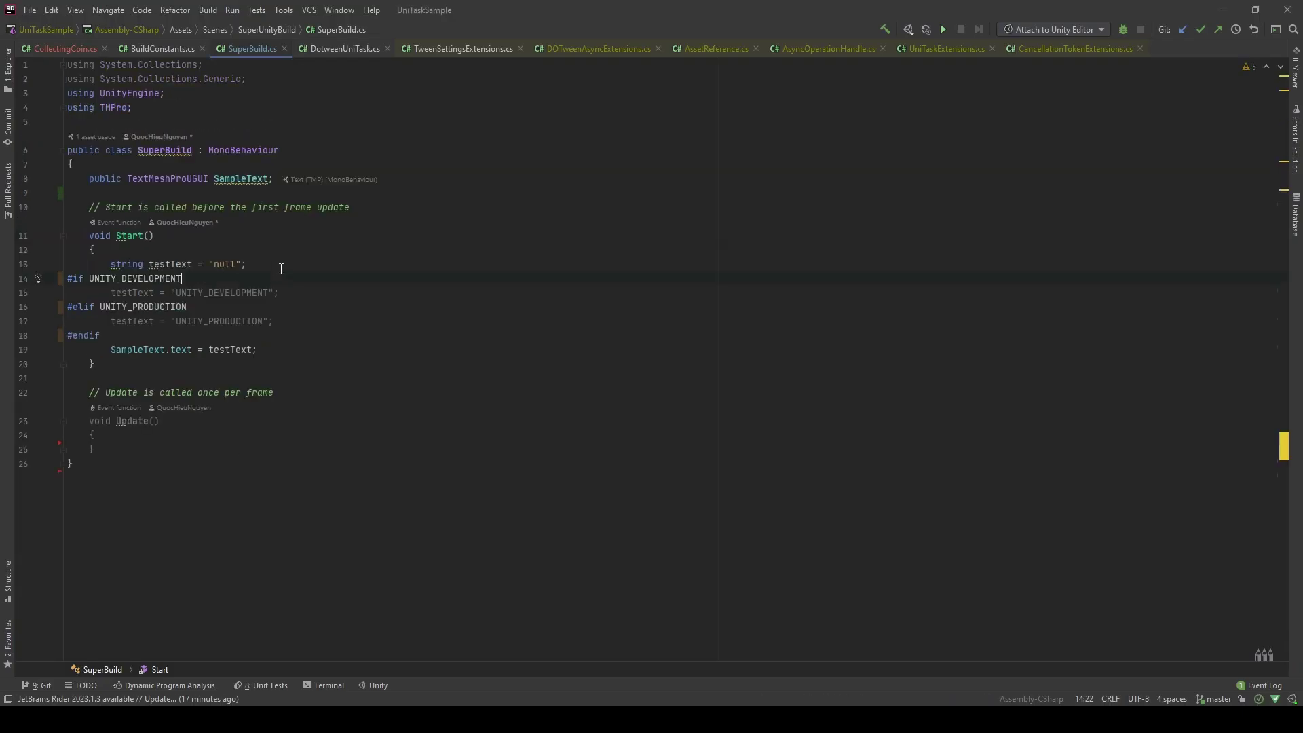
left_click(182, 180)
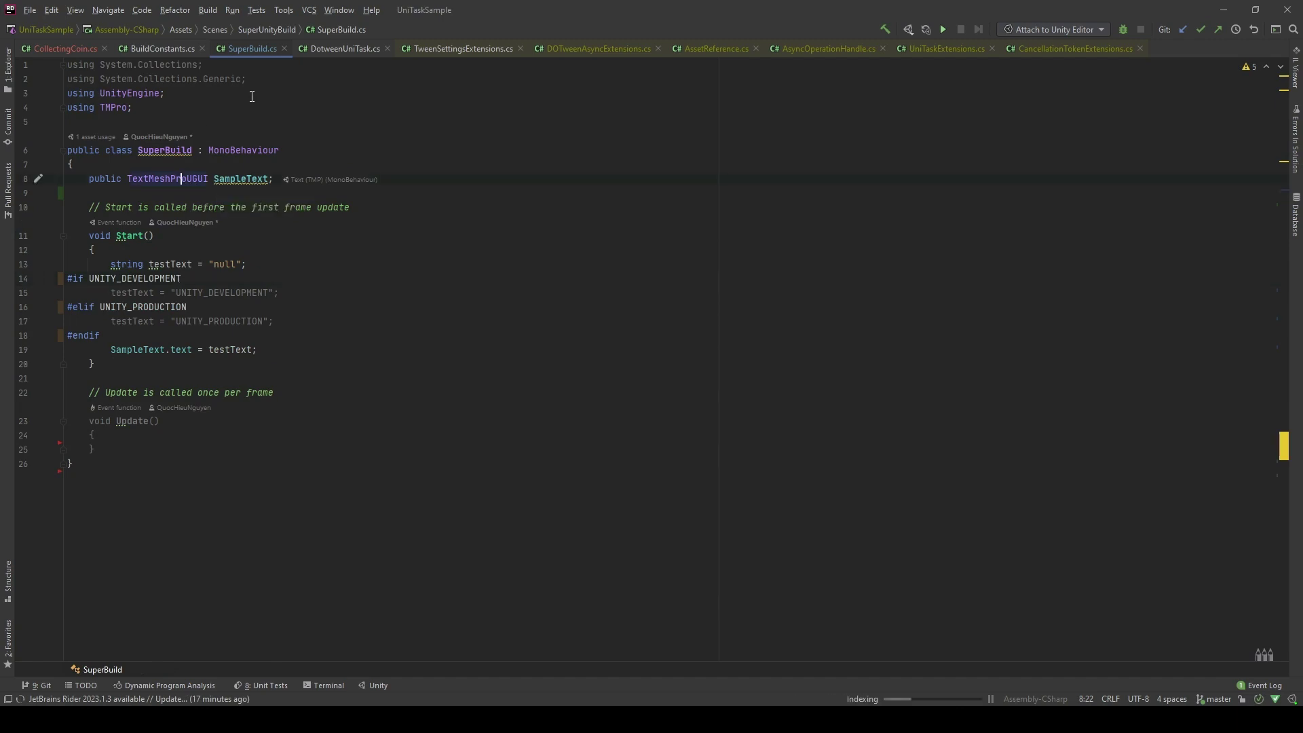
triple_click(111, 264)
key("End")
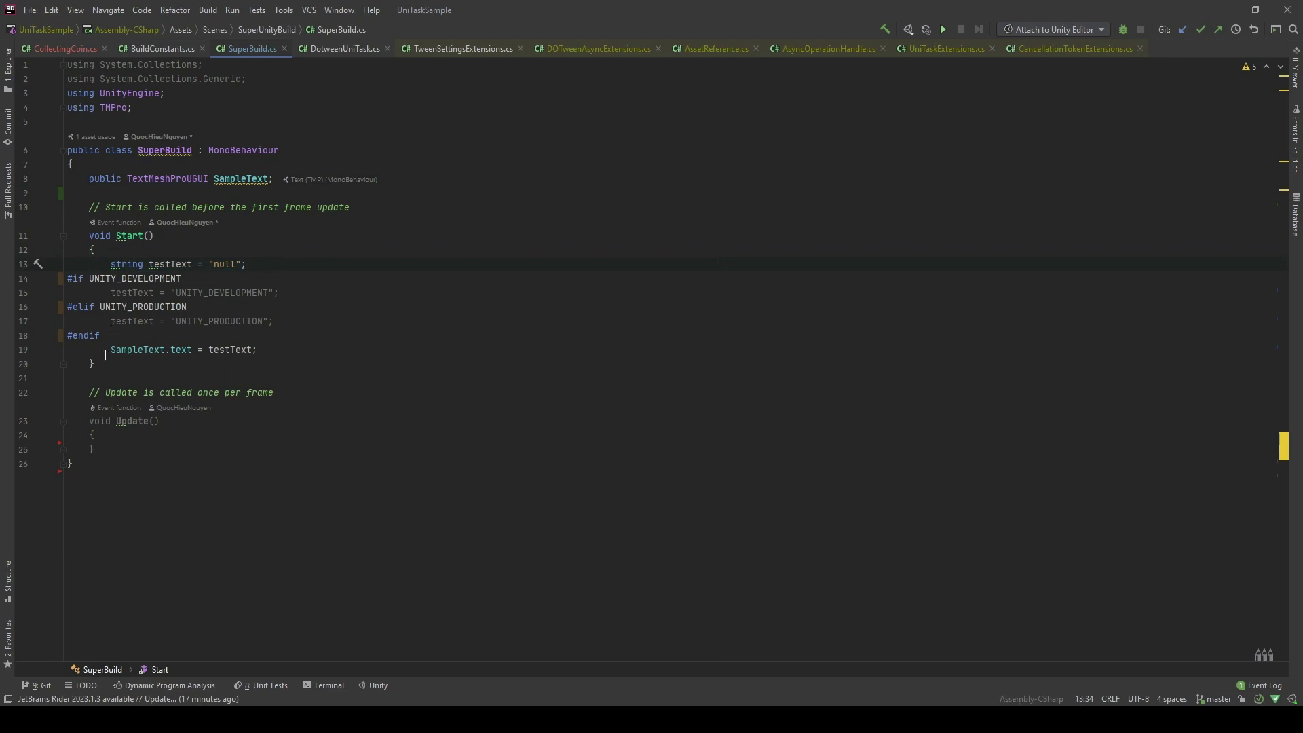
left_click_drag(111, 350, 274, 351)
left_click(169, 265)
Step: Highlight the #if UNITY_DEVELOPMENT / #elif UNITY_PRODUCTION text assignments in Start
left_click(219, 243)
left_click_drag(89, 278, 237, 278)
left_click(260, 264)
left_click(124, 284)
left_click_drag(109, 296, 286, 292)
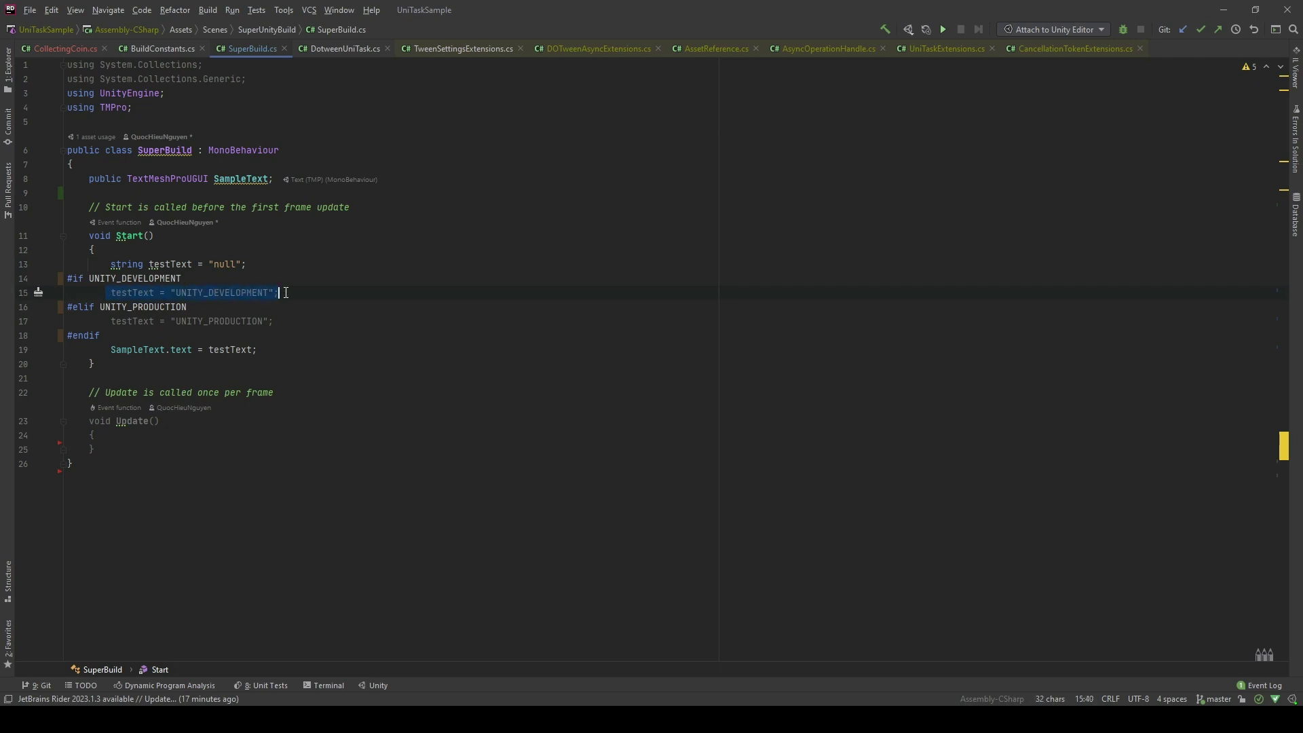
left_click(252, 321)
Step: Play the scene in Unity to see the text show 'null', then stop playing
key("alt+Tab")
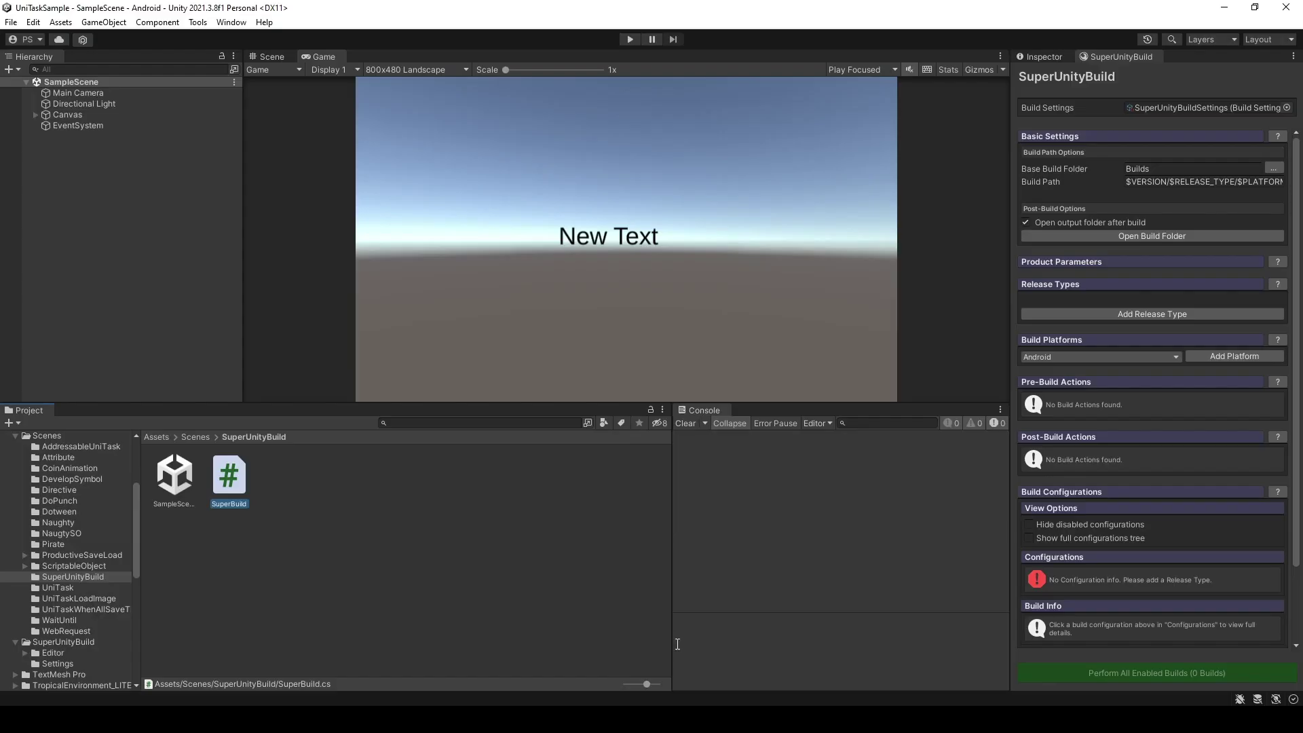
left_click(630, 41)
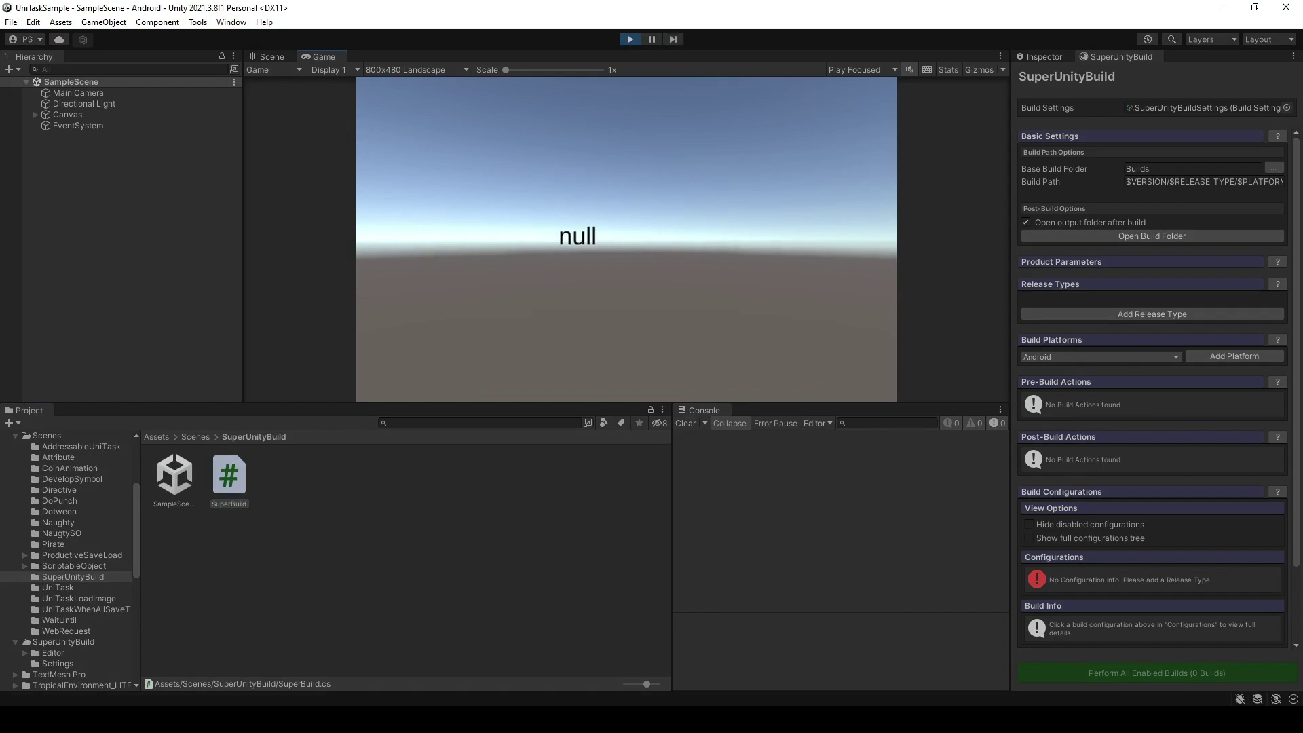
key("alt+Tab")
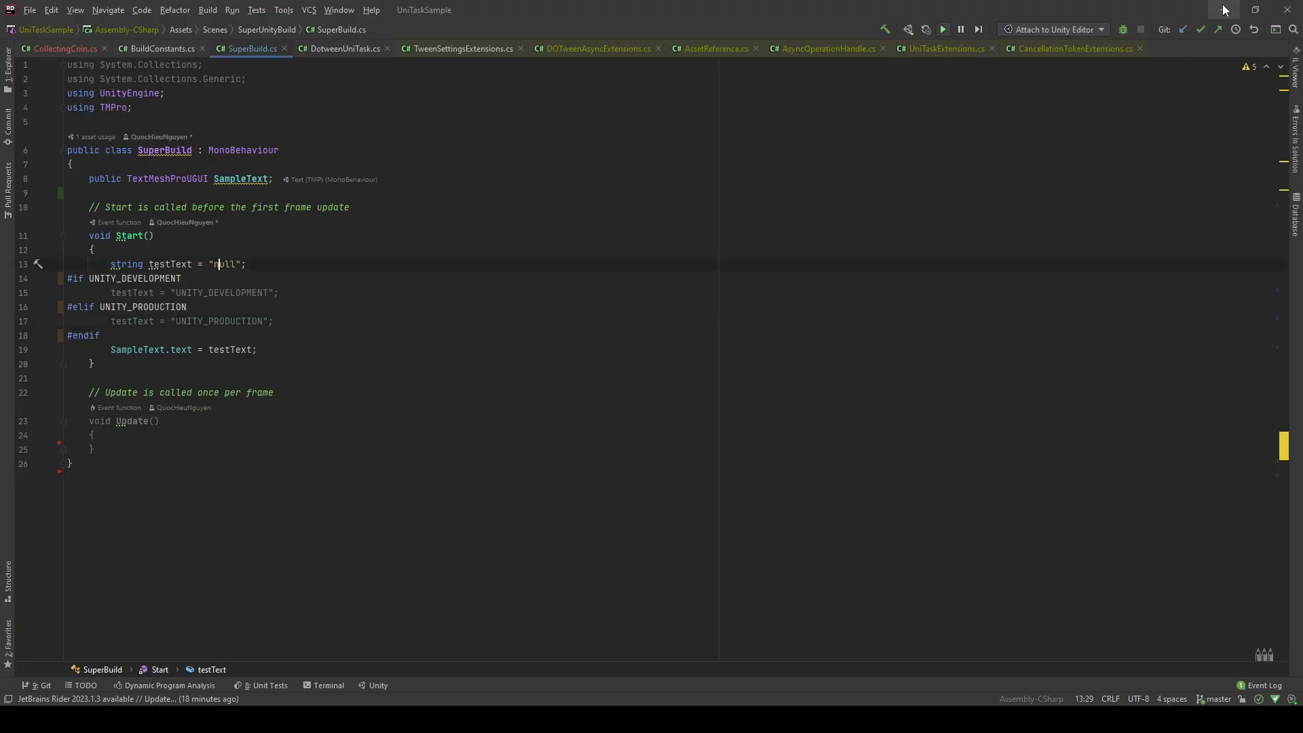
left_click(1225, 9)
left_click(635, 42)
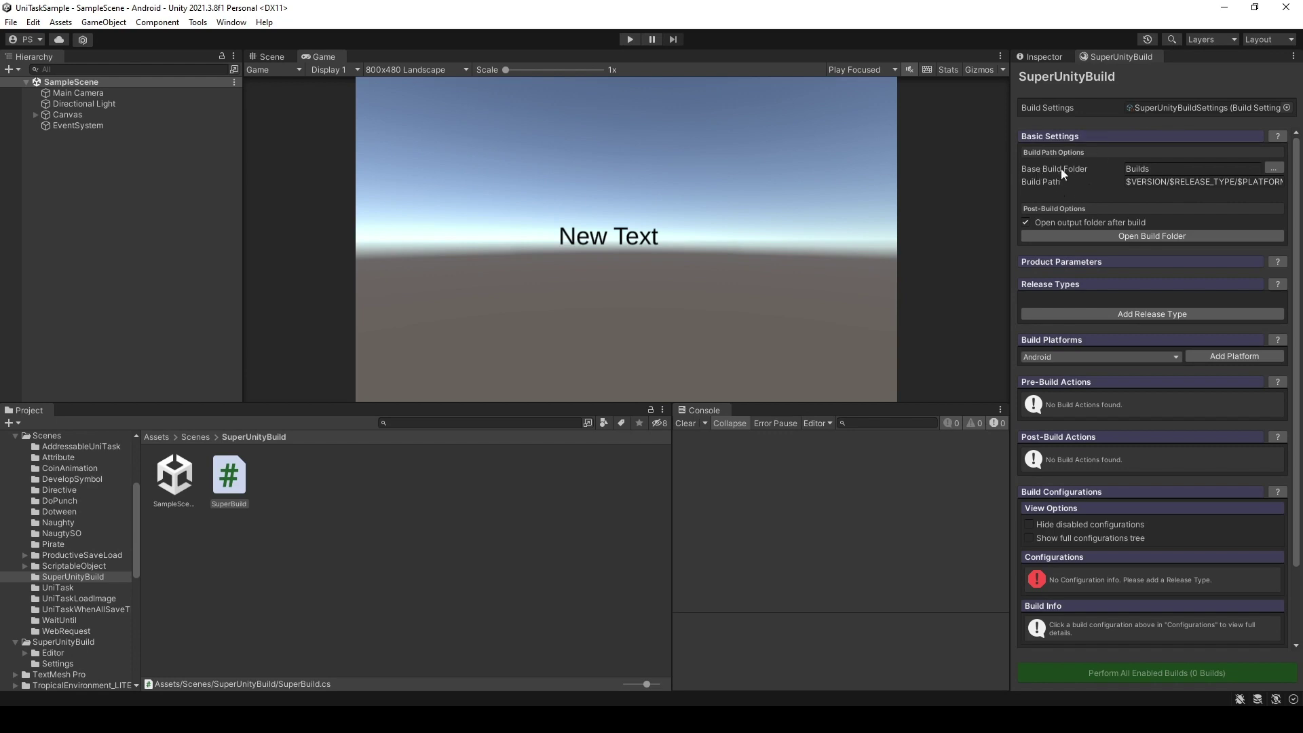
Step: Cancel the Base Build Folder chooser and widen the SuperUnityBuild panel to show the full build path
left_click(1274, 168)
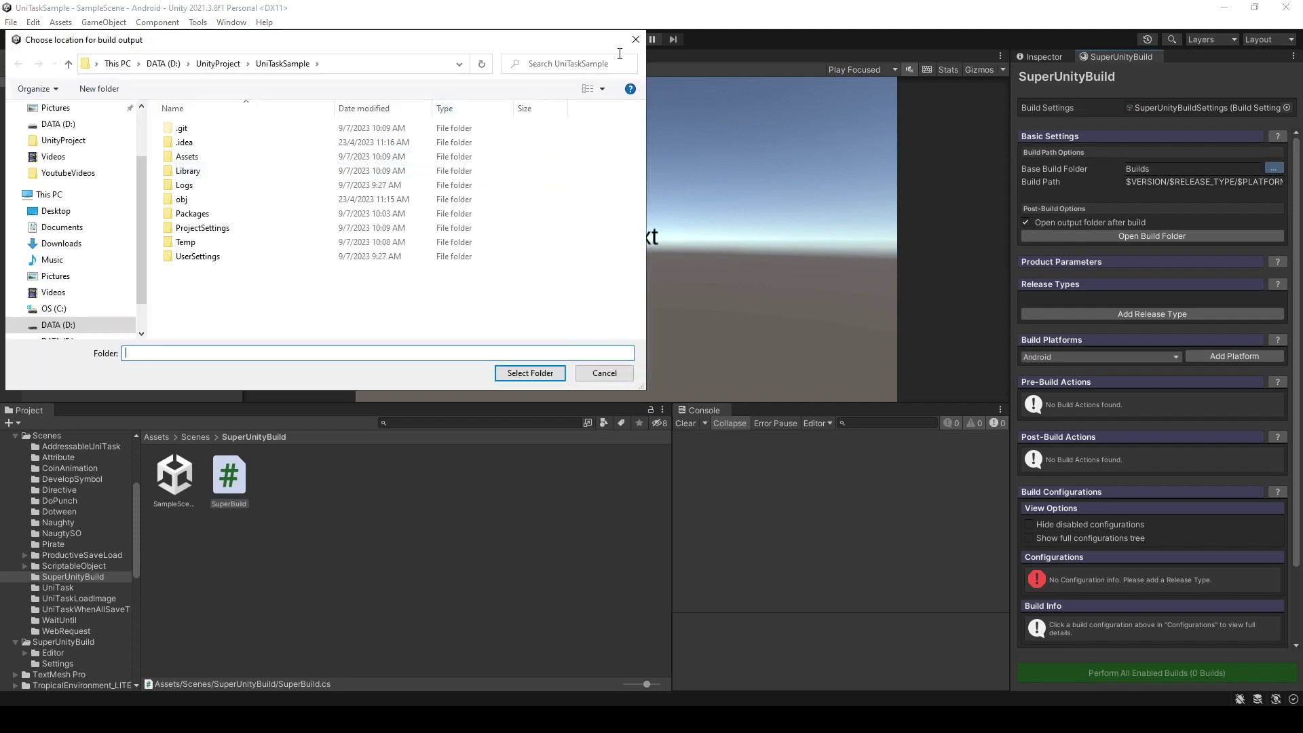
left_click(637, 39)
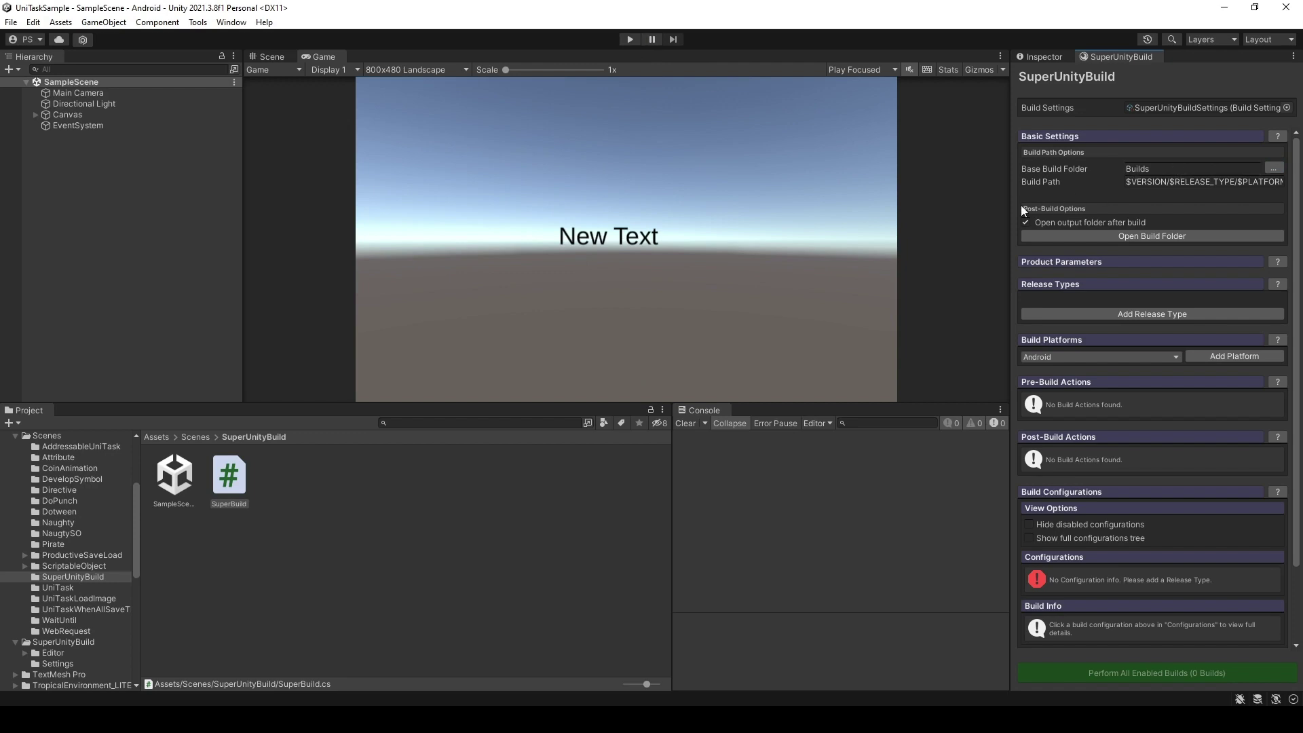
left_click_drag(1011, 220, 742, 220)
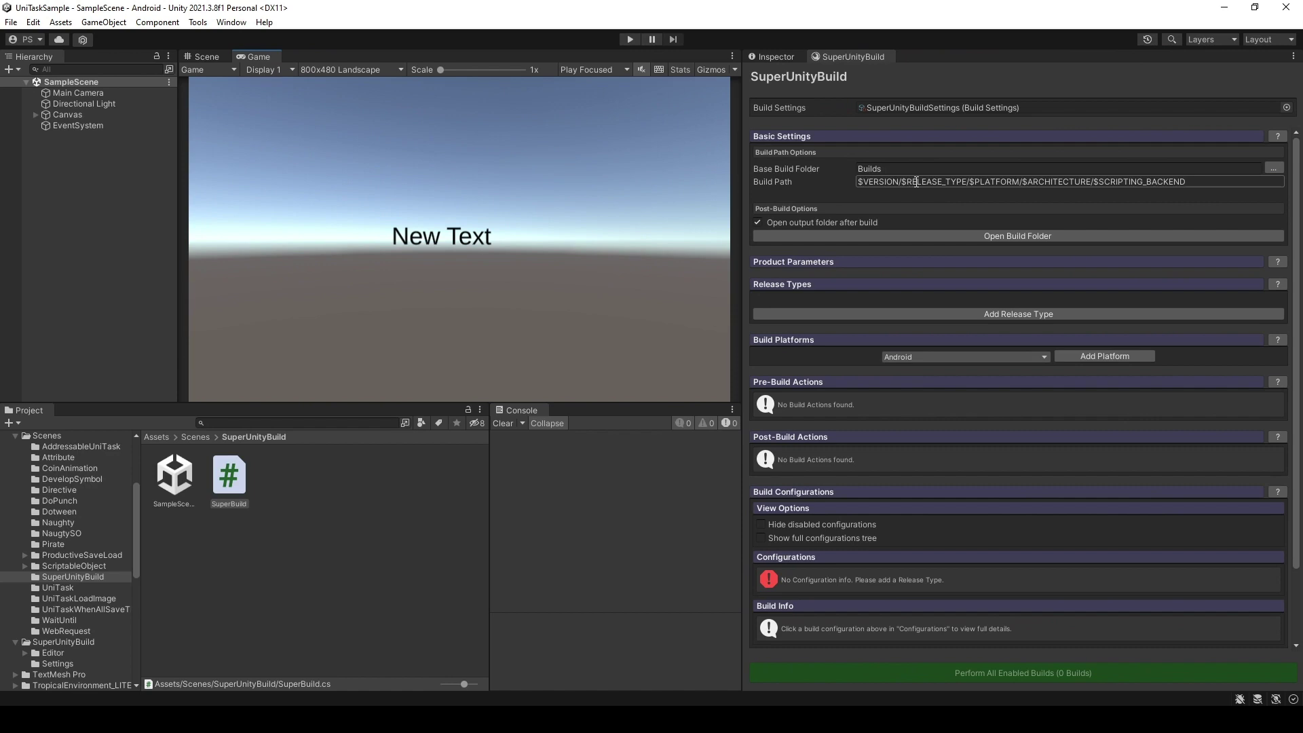
Step: Check the empty Builds output folder in File Explorer, then close it
left_click(906, 238)
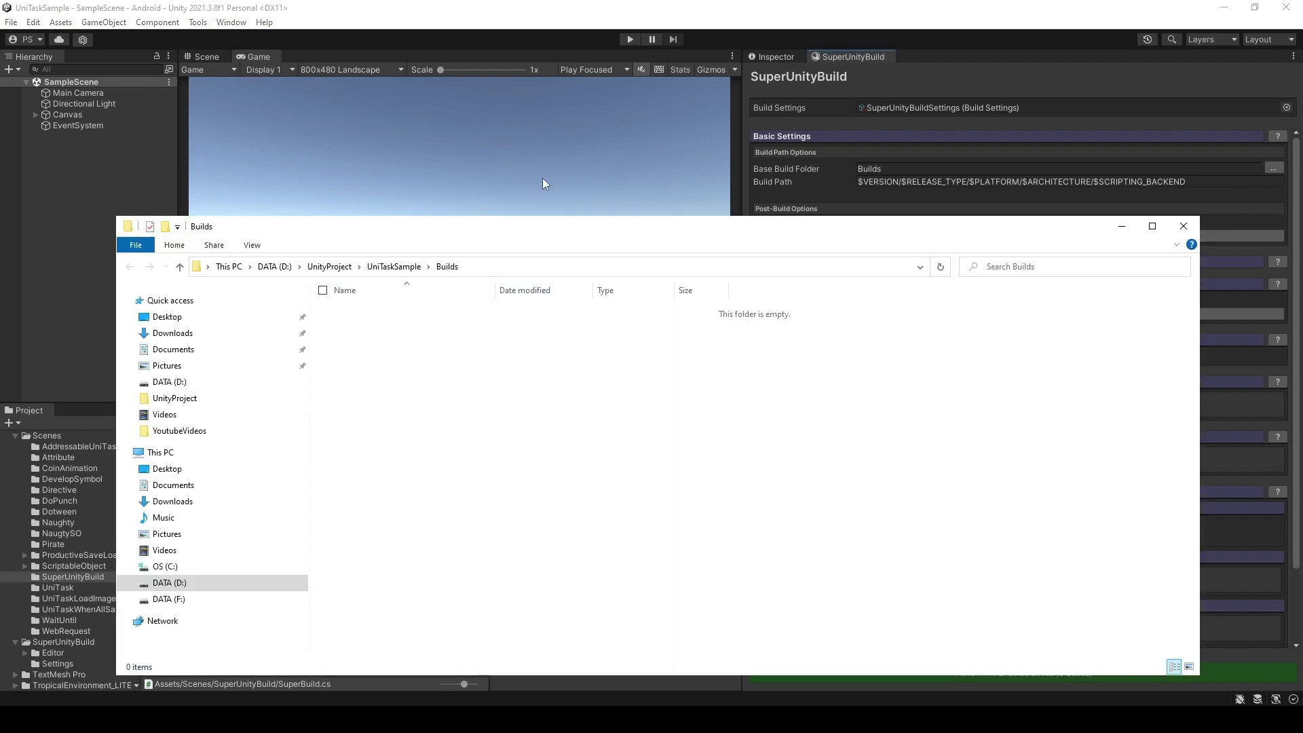
left_click_drag(584, 228, 553, 172)
left_click(1112, 164)
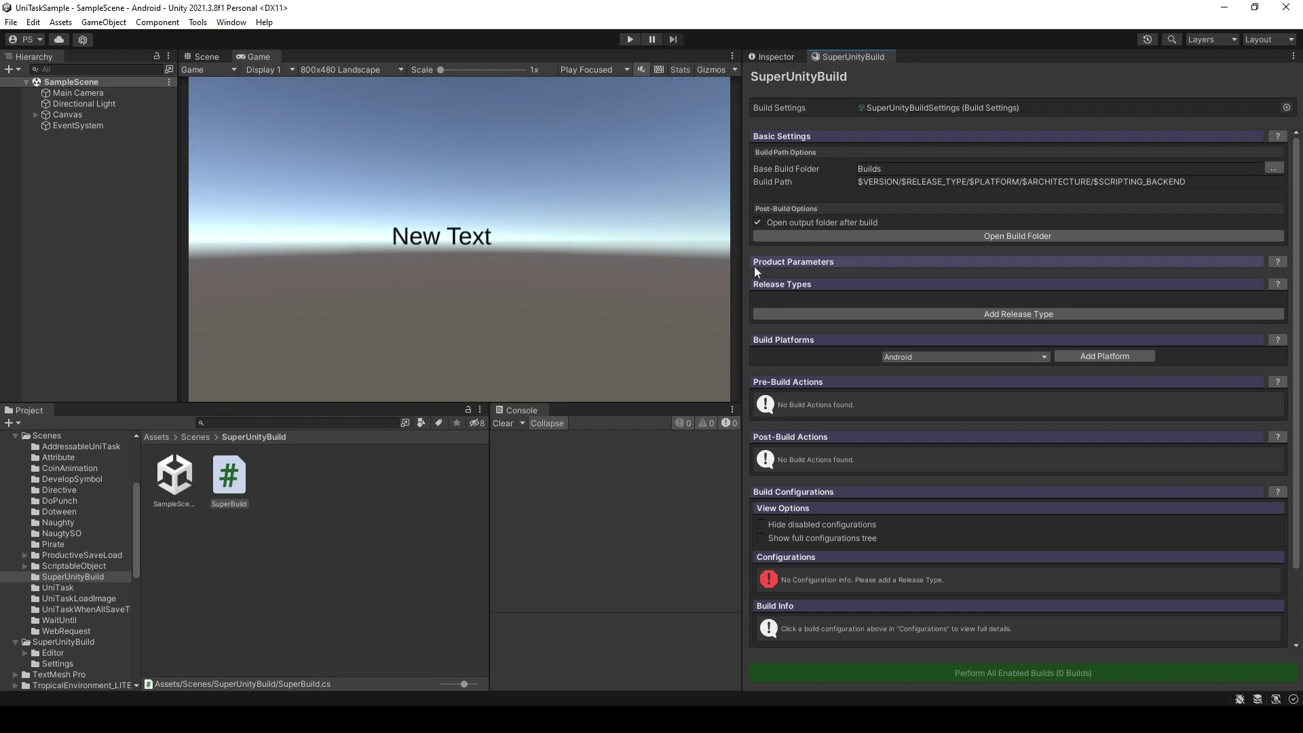
Step: Expand Product Parameters, leaving template 1.0.0.$BUILD and version 1.0.0.1 unchanged
left_click(842, 264)
left_click(940, 292)
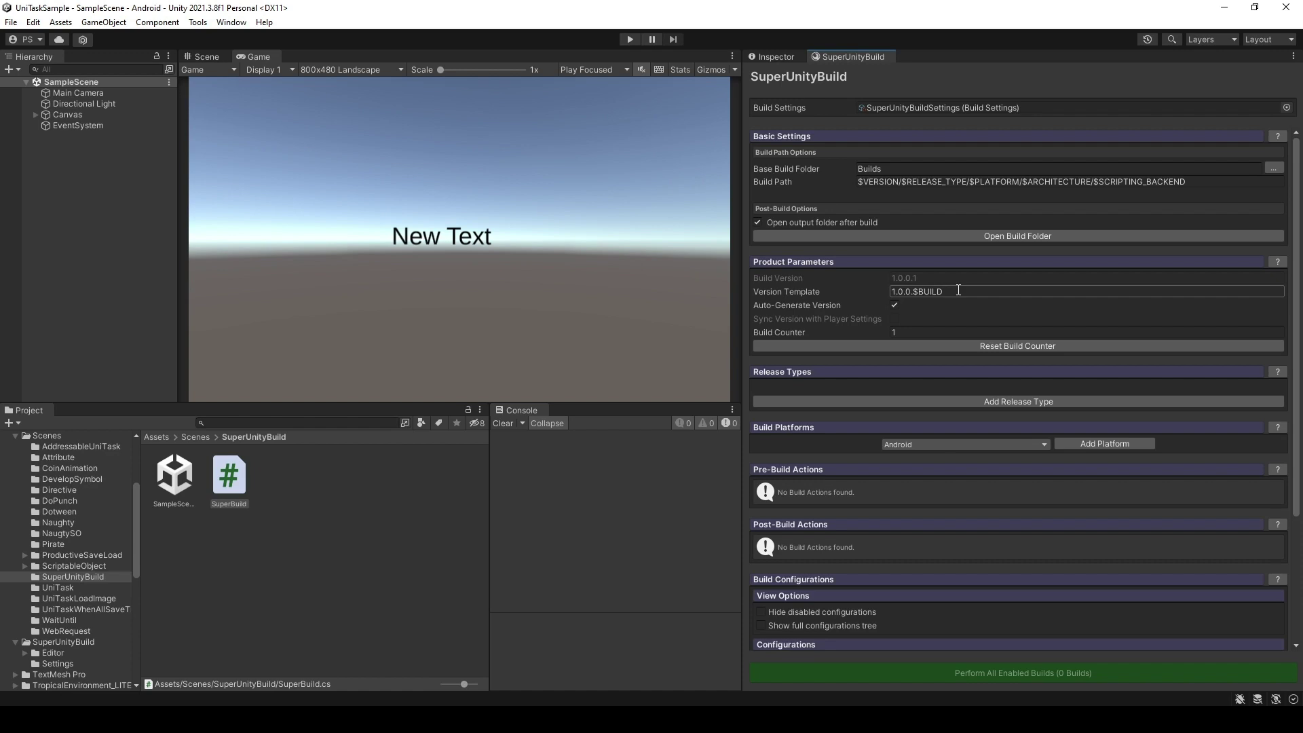
left_click(916, 277)
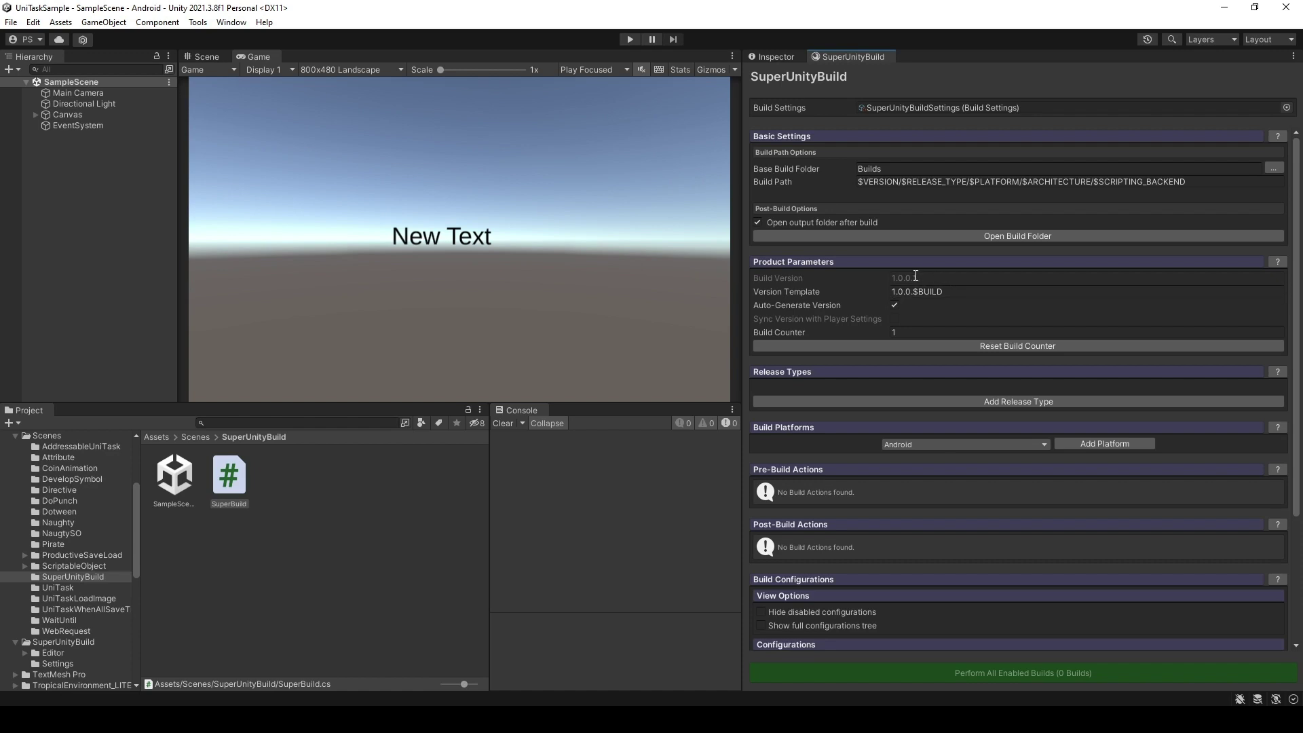
mouse_move(759, 309)
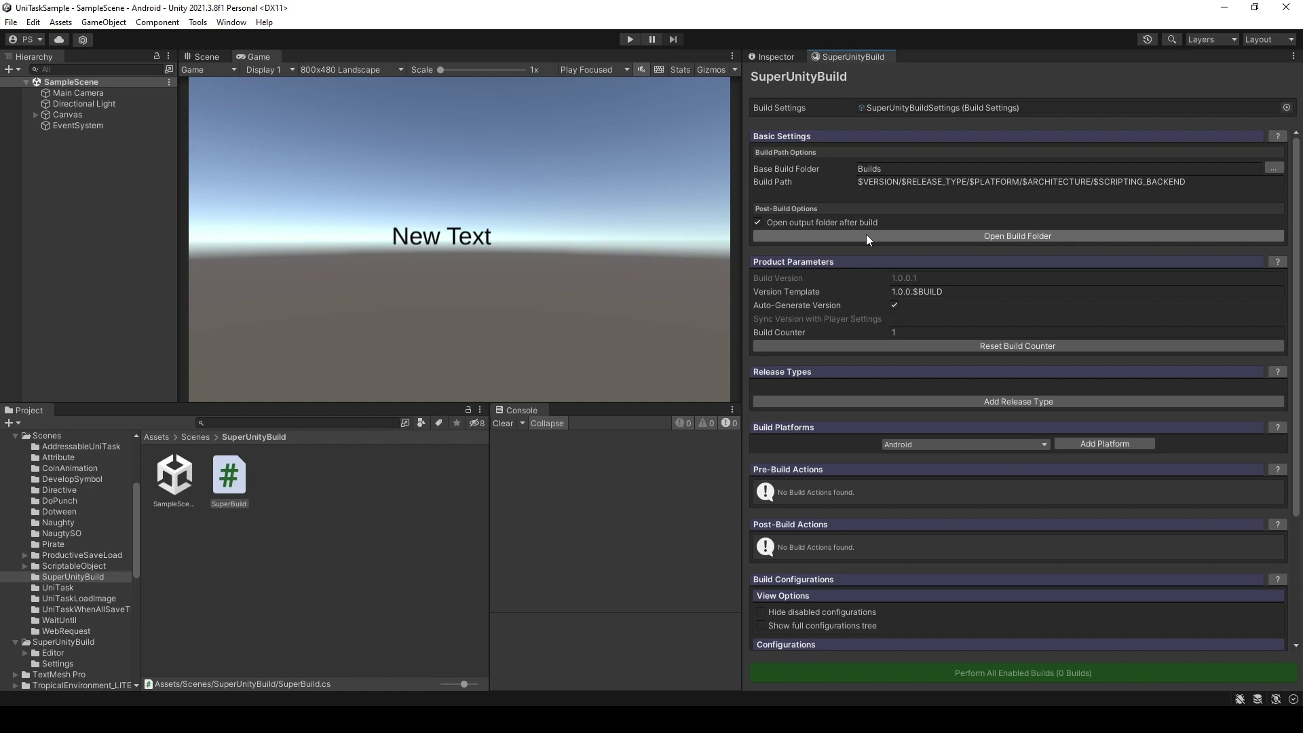
Step: Add NewReleaseType and review its default com.DefaultCompany.UniTaskSample bundle identifier
left_click(833, 402)
scroll(833, 405, "down", 3)
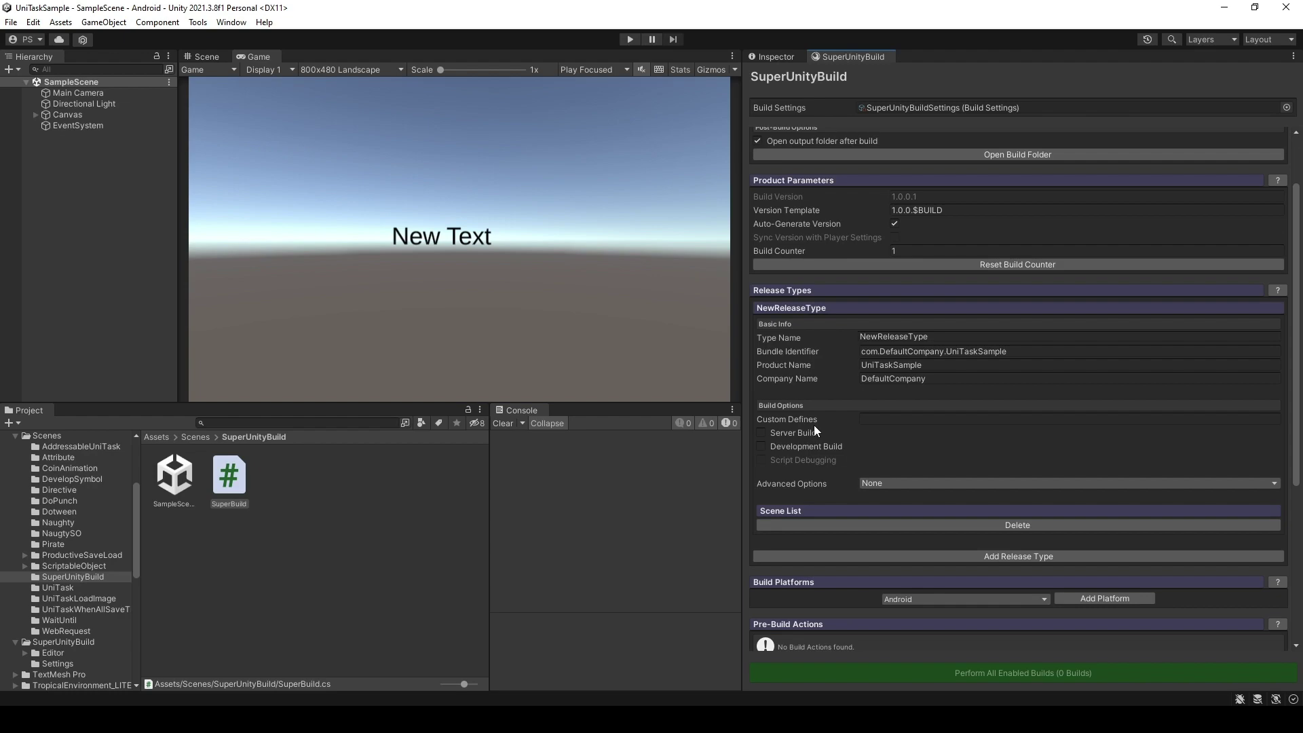
Step: Paste UNITY_DEVELOPMENT from Rider into the release type's Custom Defines, leaving Advanced Options at None
key("alt+Tab")
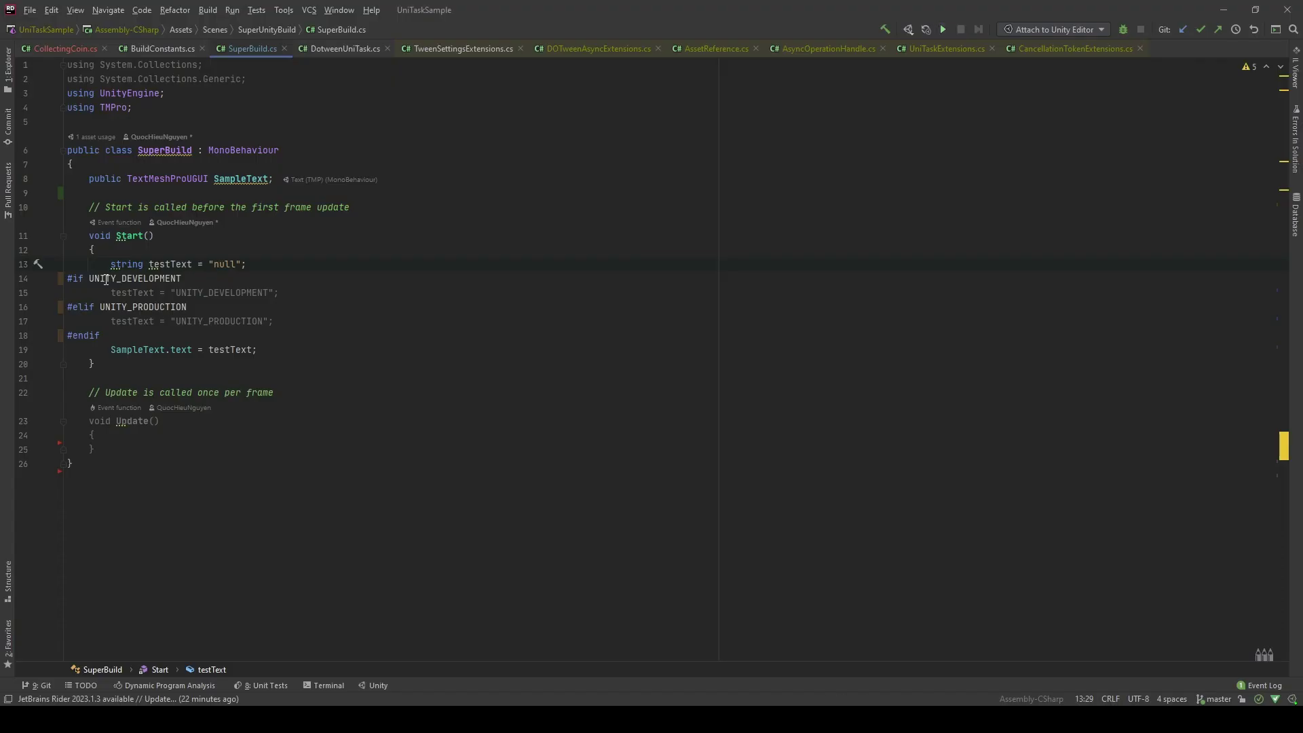
double_click(106, 279)
key("ctrl+c")
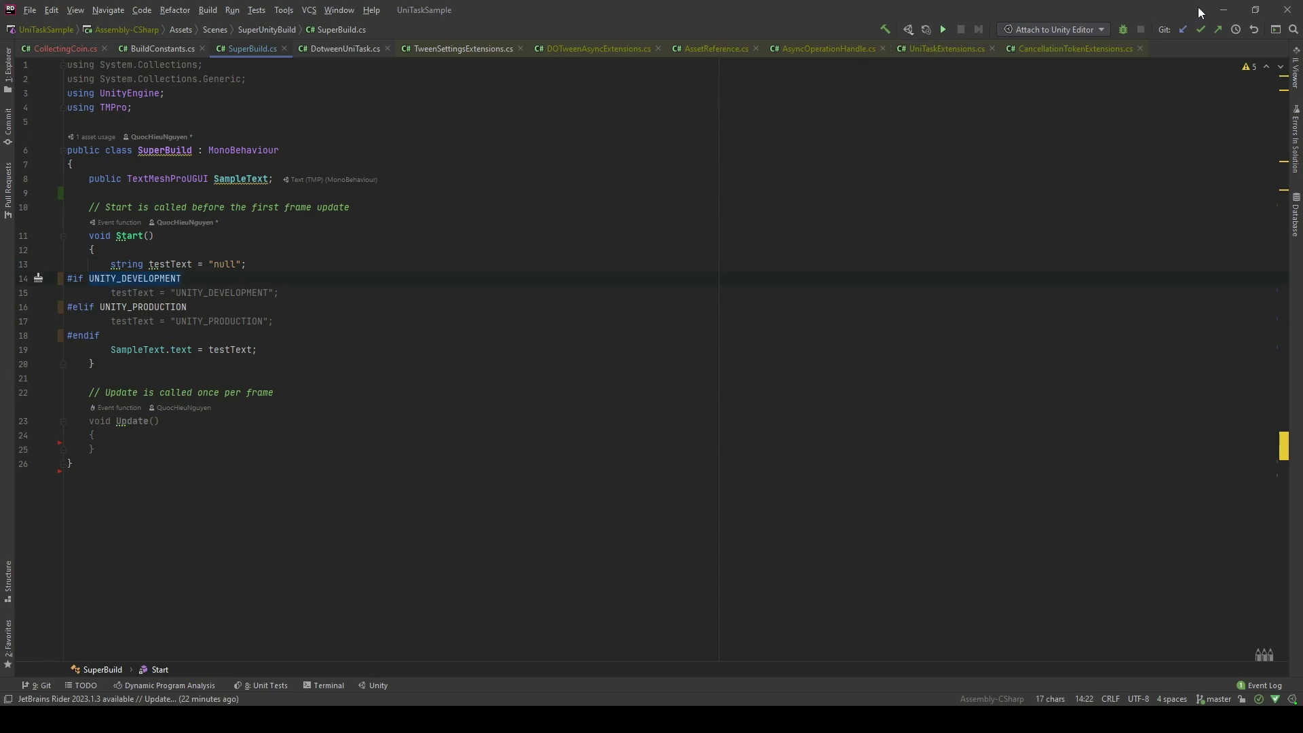
left_click(1219, 8)
left_click(906, 419)
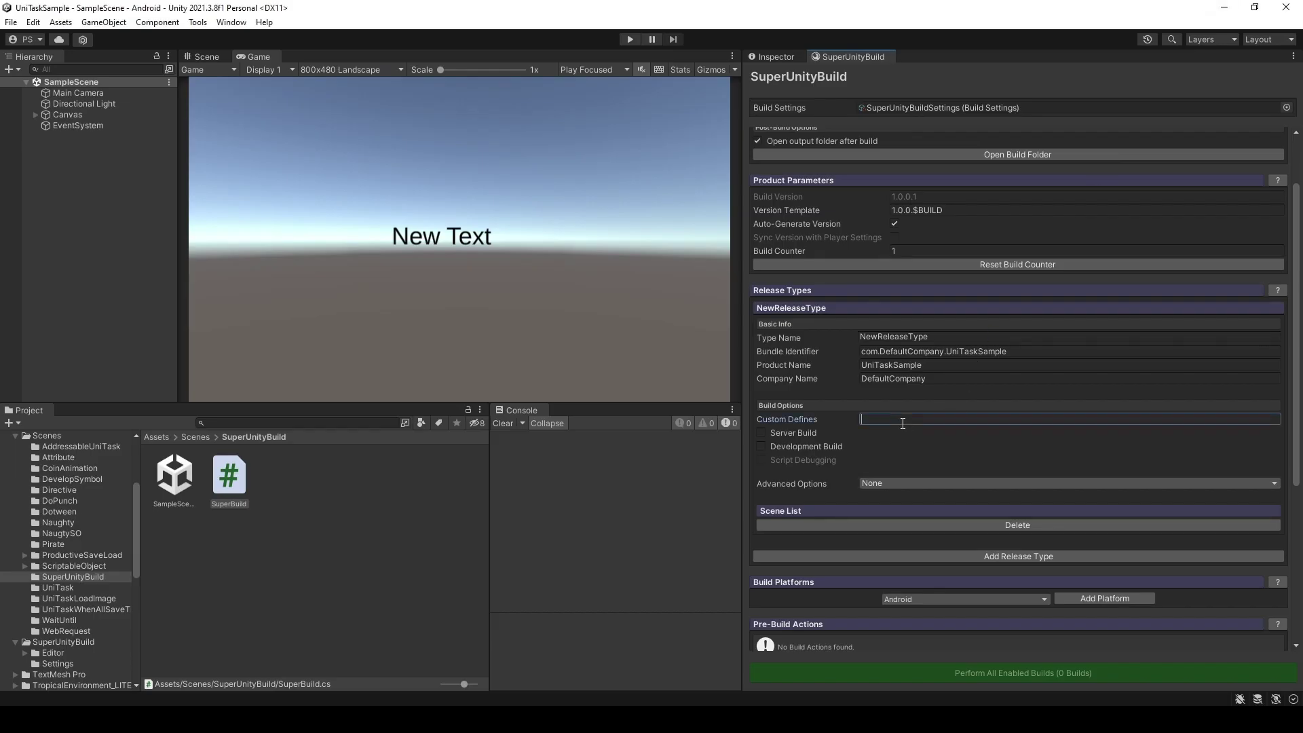
key("ctrl+v")
left_click(874, 482)
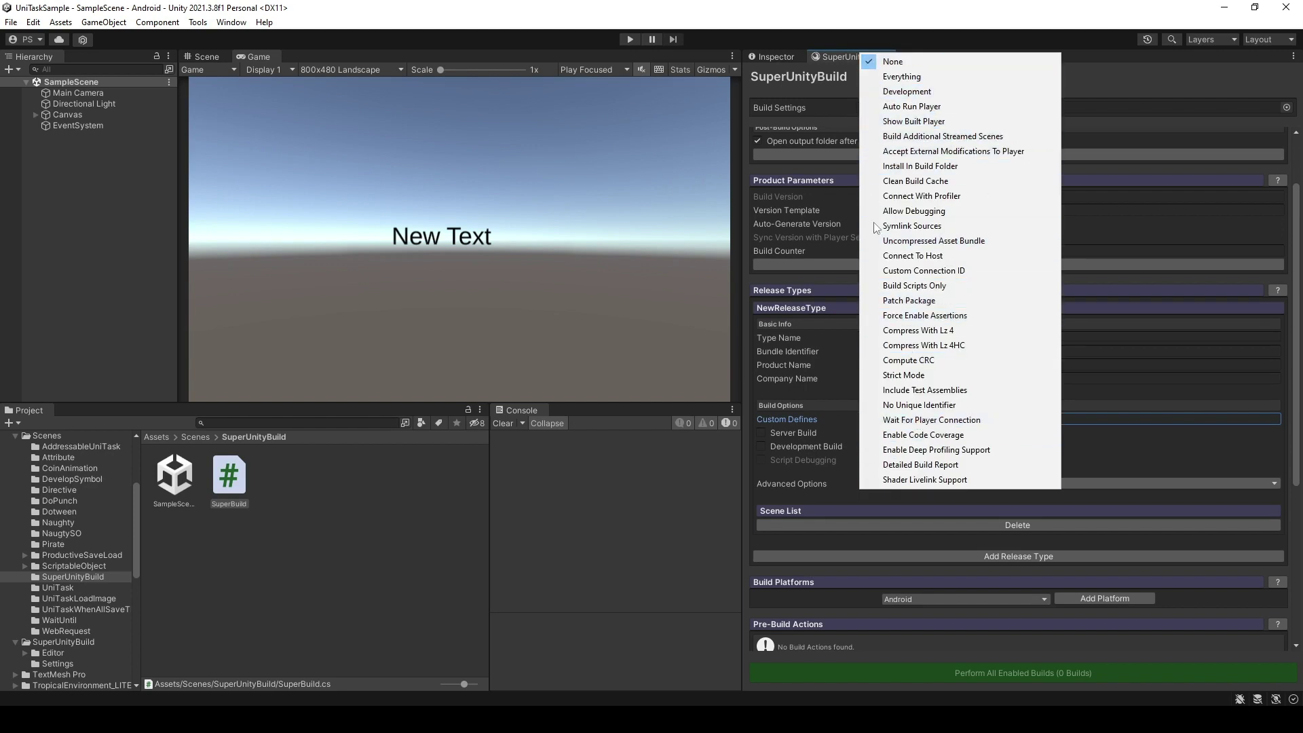
left_click(747, 418)
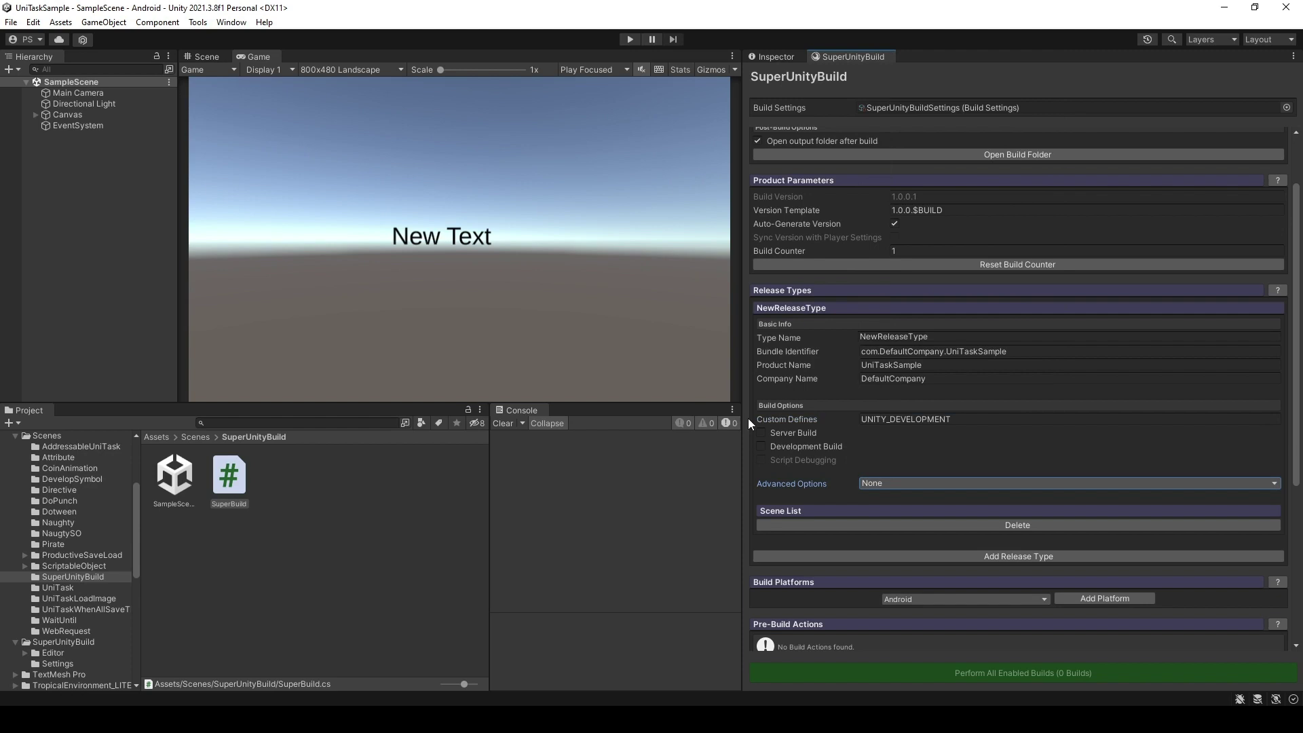
Step: Rename the release type to Development
left_click(951, 338)
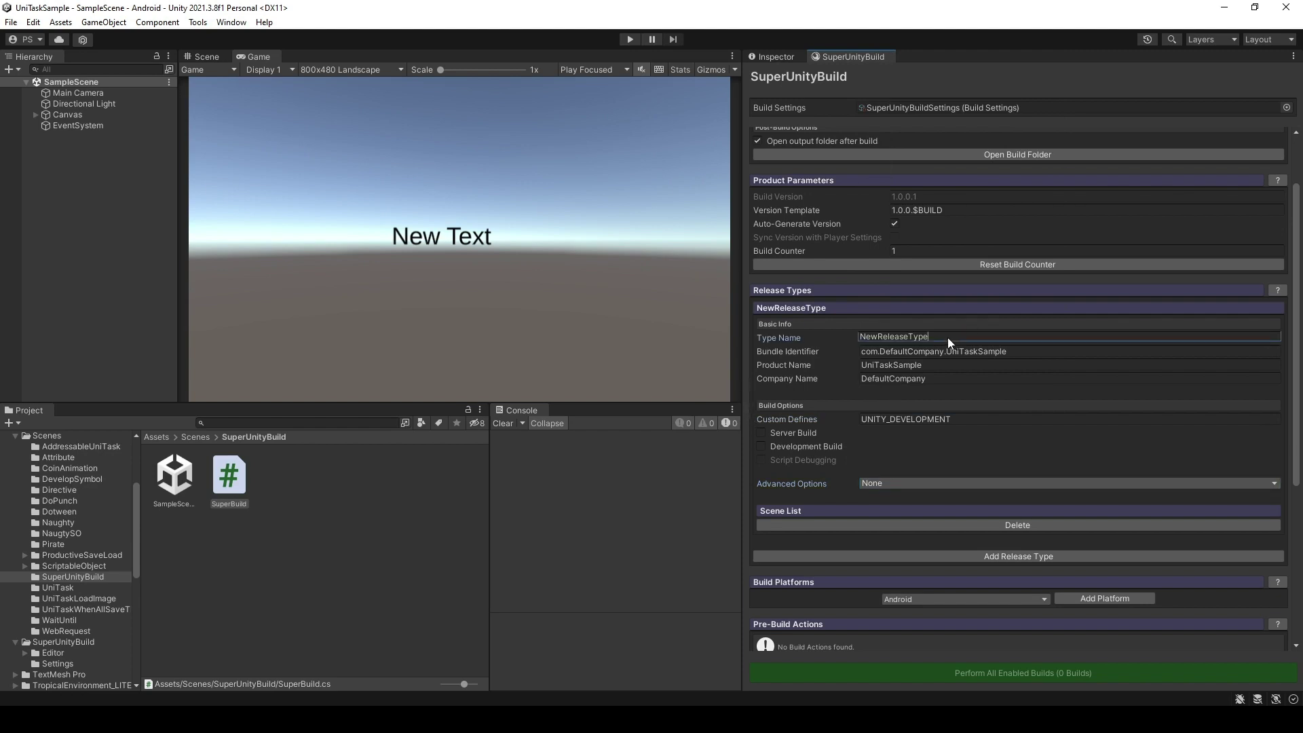
key("ctrl+a")
type("Developmen")
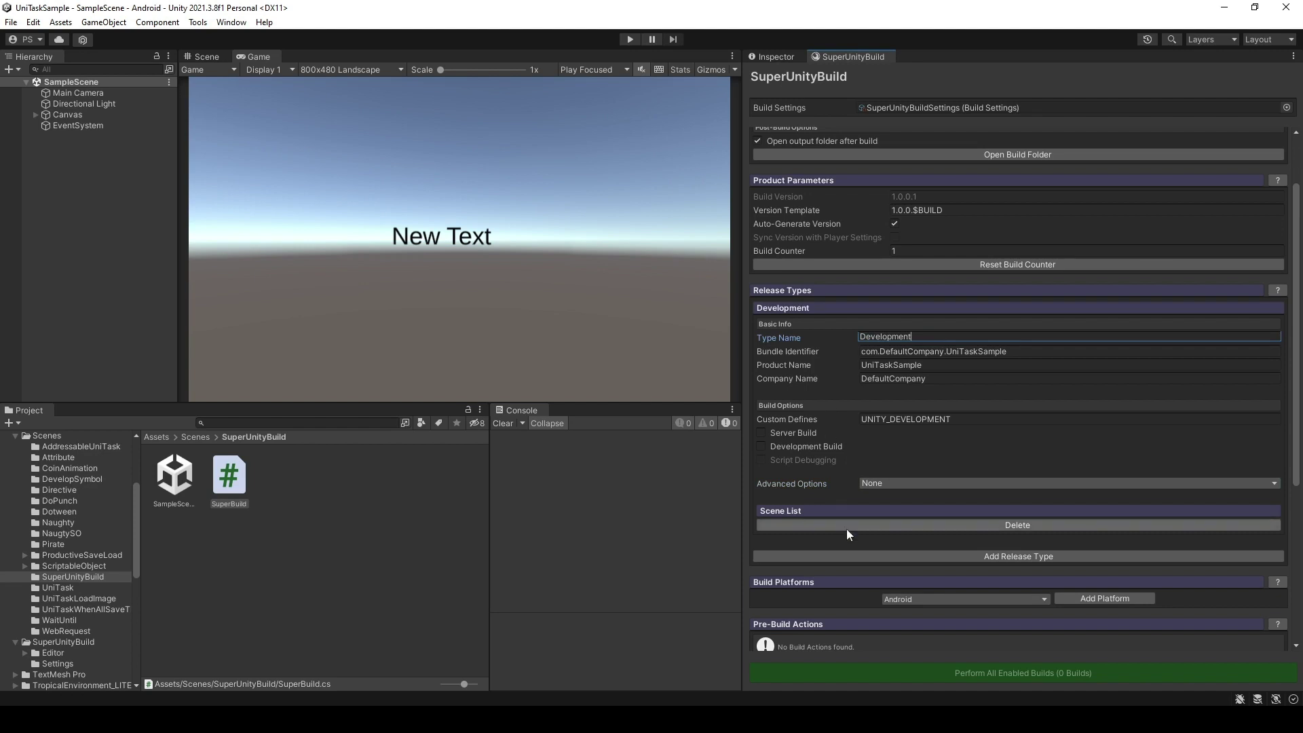
Step: Add a second release type named Production
left_click(854, 554)
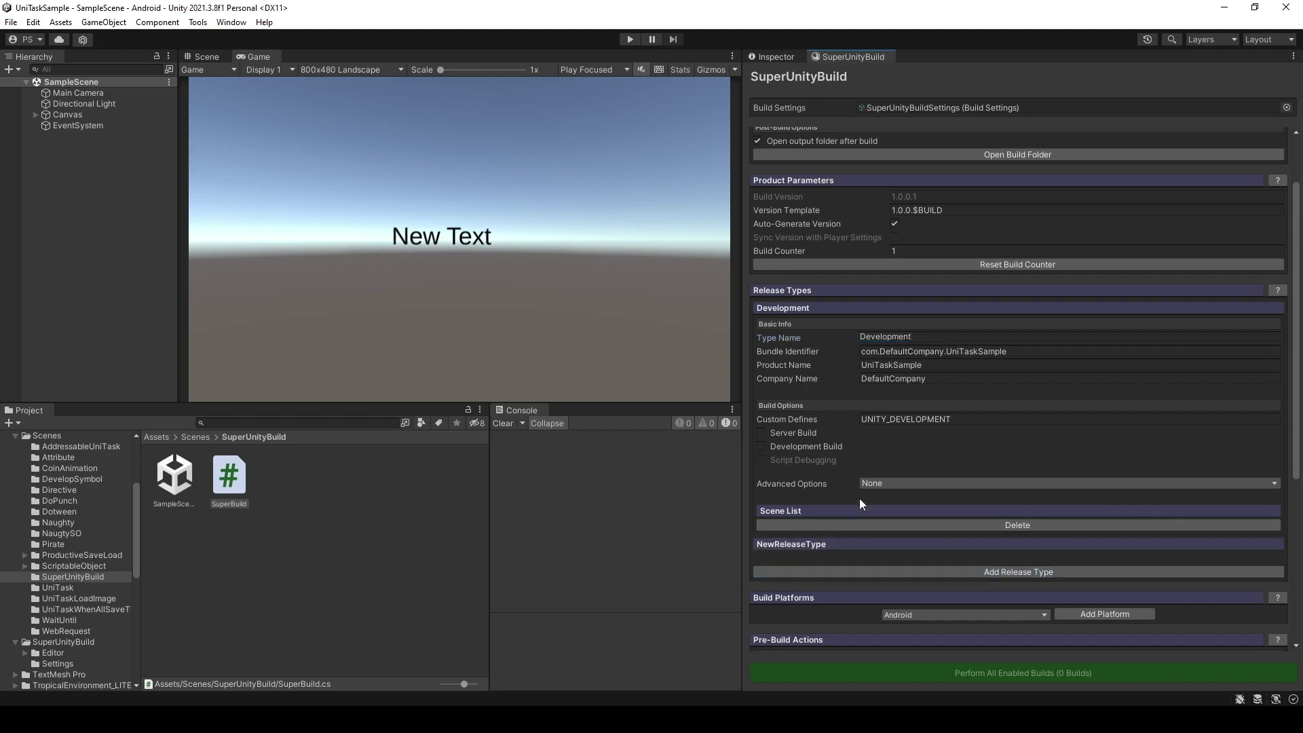
left_click(800, 546)
left_click(931, 573)
left_click_drag(931, 571, 833, 574)
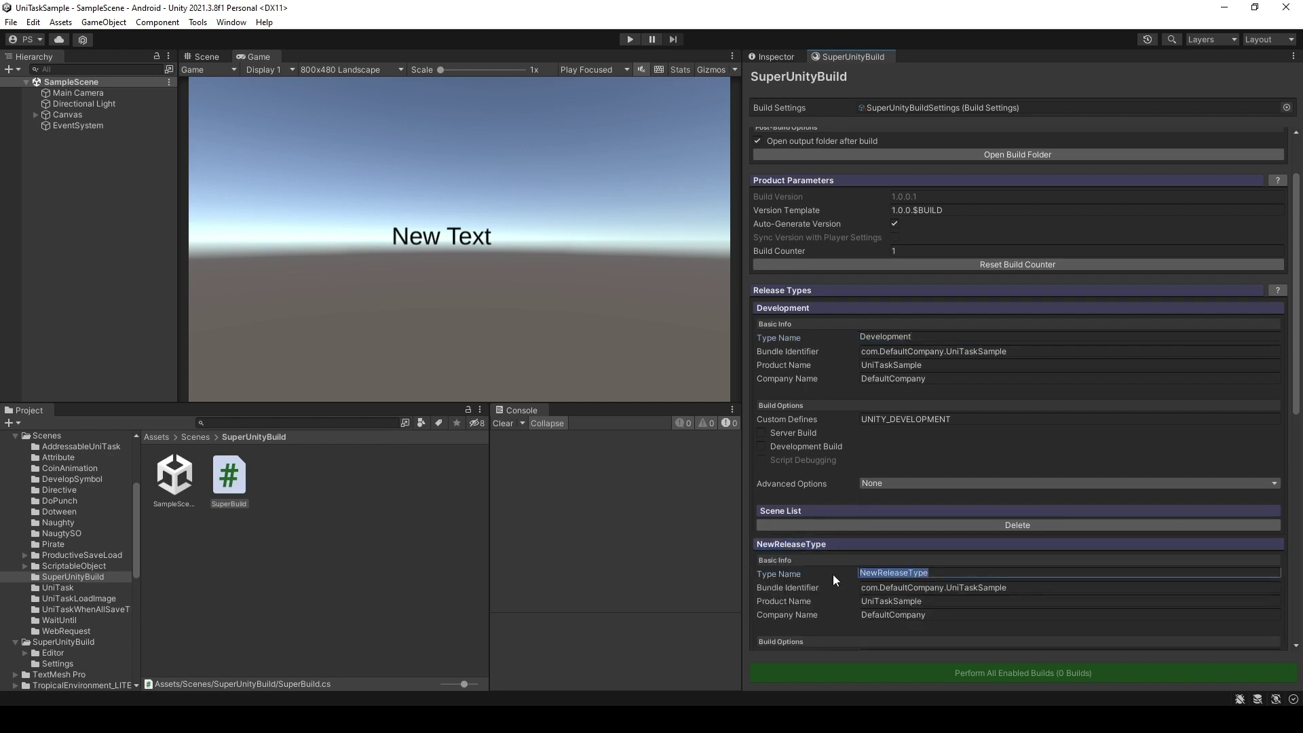
type("Production")
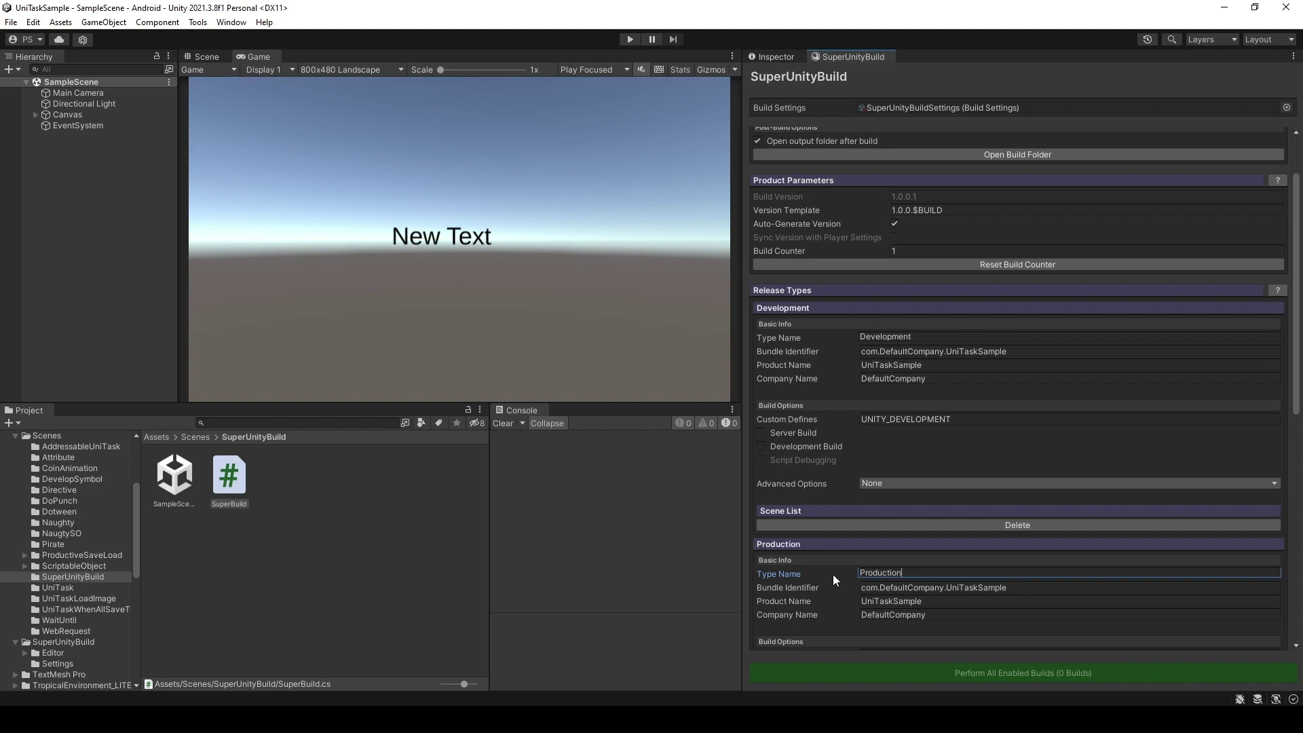
scroll(833, 574, "down", 3)
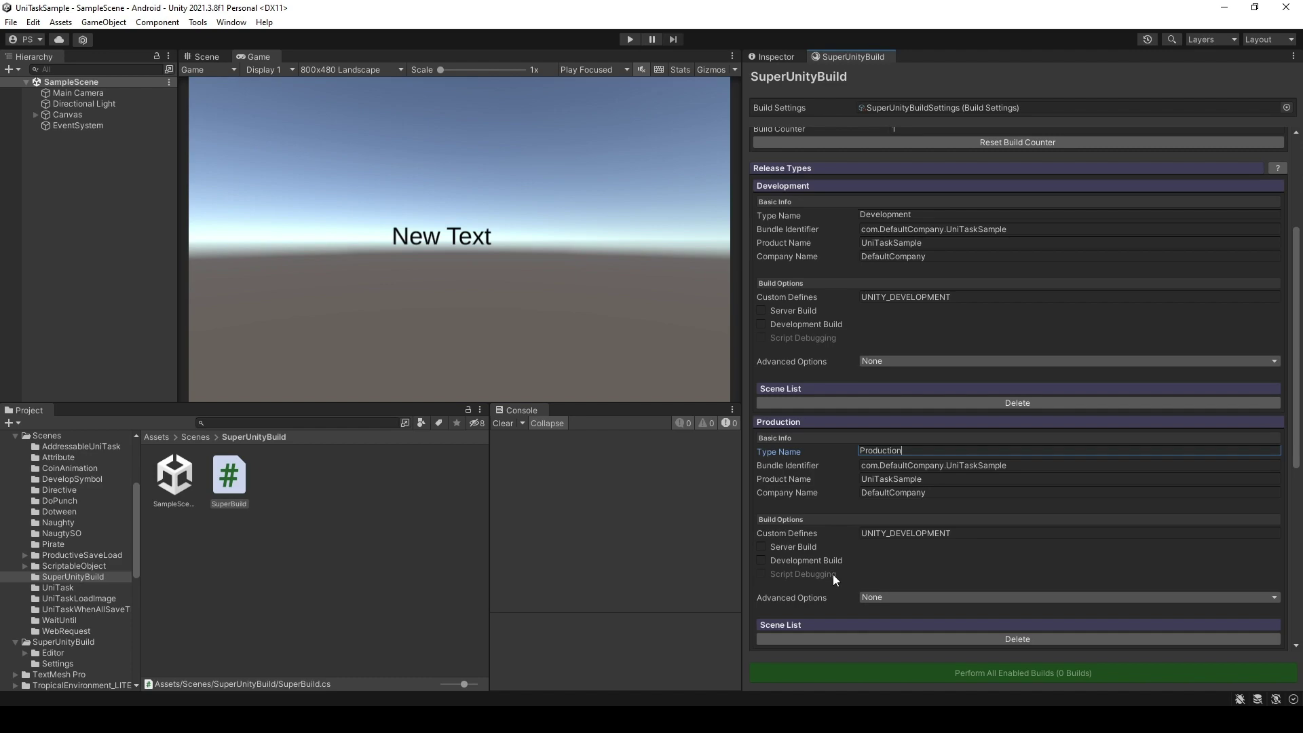
key("Tab")
key("Tab")
key("Tab")
key("Tab")
Step: Copy UNITY_PRODUCTION from Rider into Production's Custom Defines
key("alt+Tab")
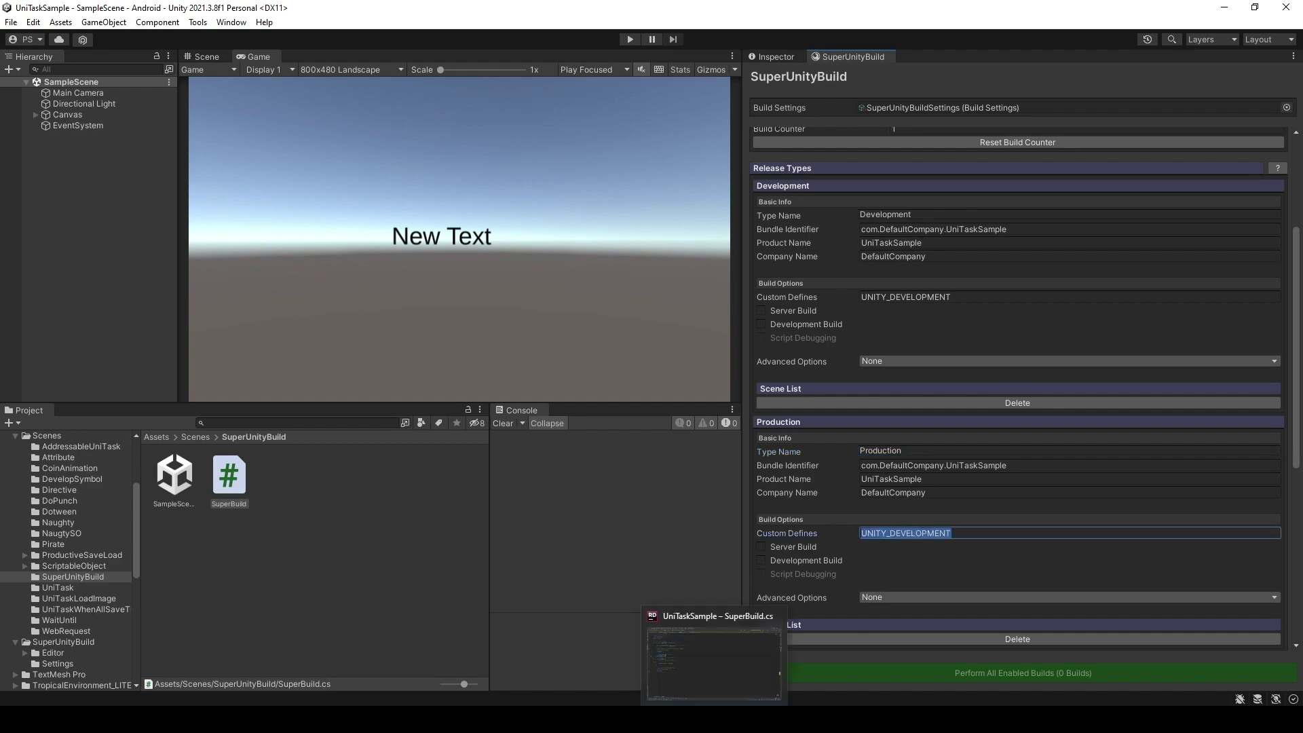
double_click(117, 309)
key("ctrl+c")
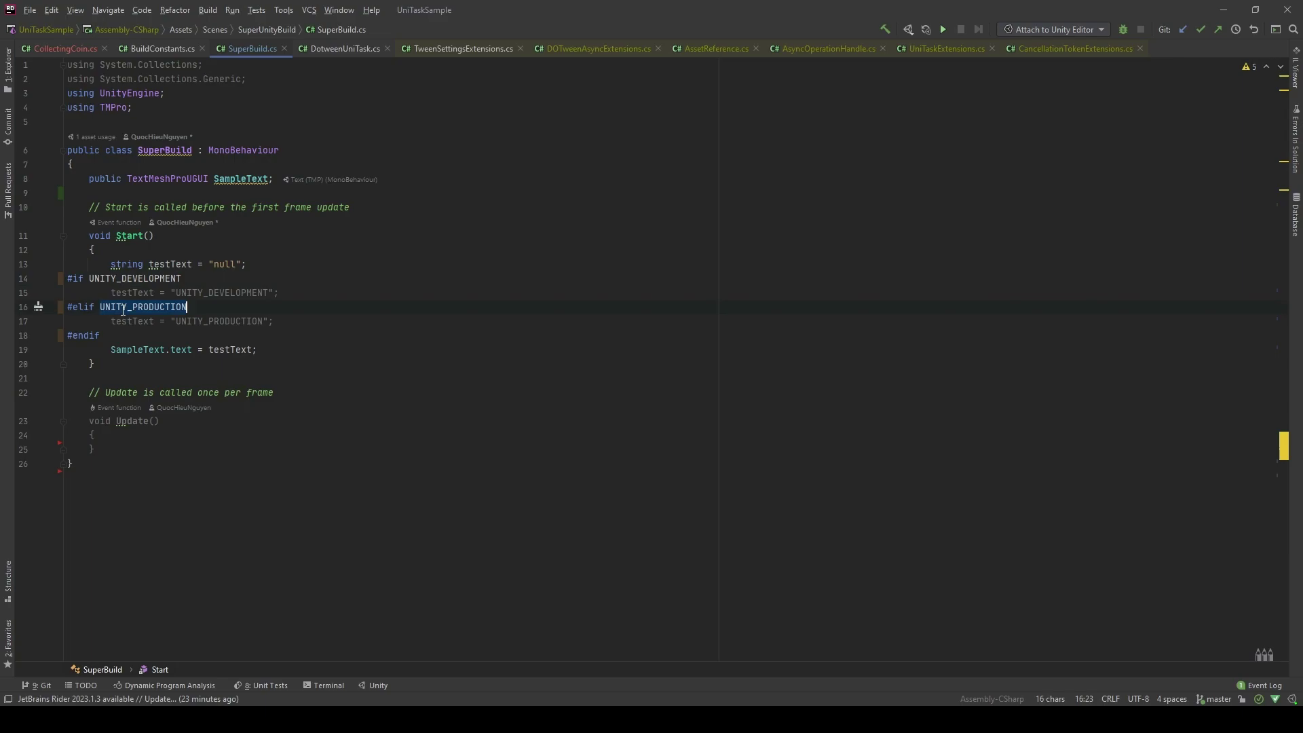
left_click(1222, 8)
left_click(944, 534)
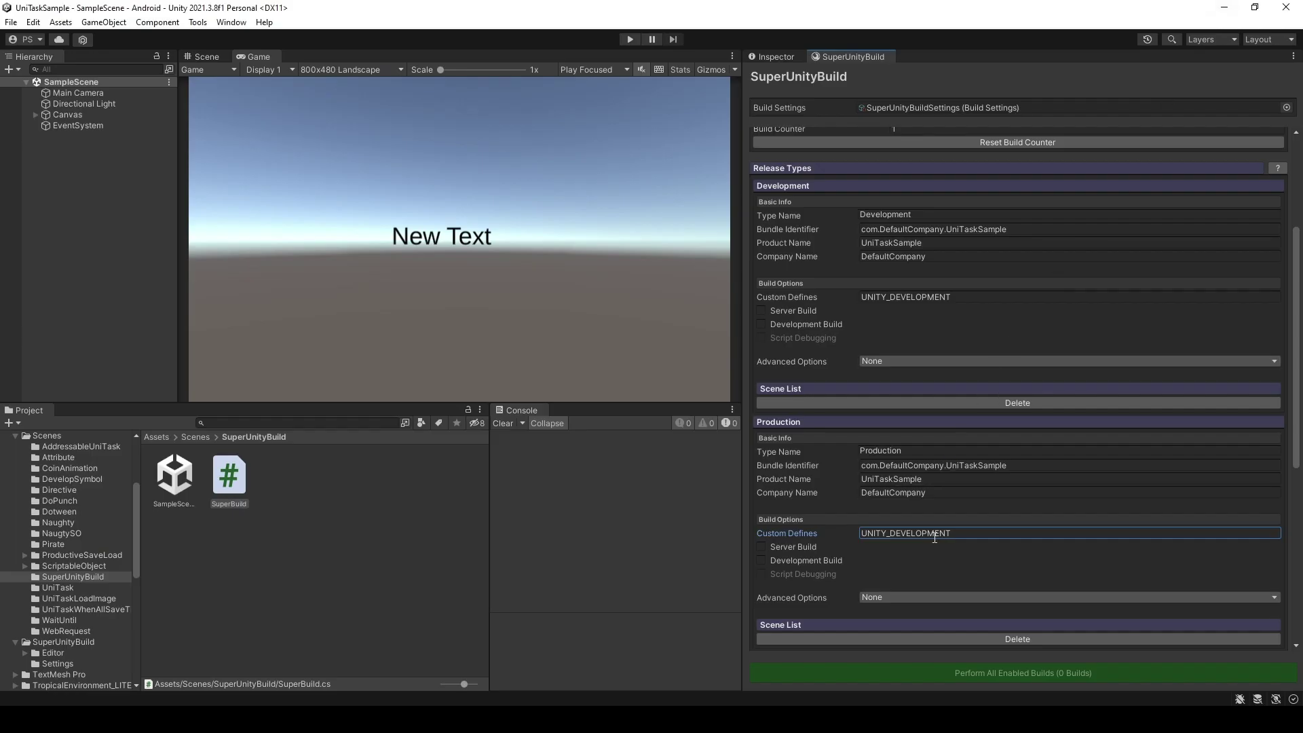
key("ctrl+v")
Step: Review the UNITY_DEVELOPMENT and UNITY_PRODUCTION branches in SuperBuild.cs, then collapse Production
key("alt+Tab")
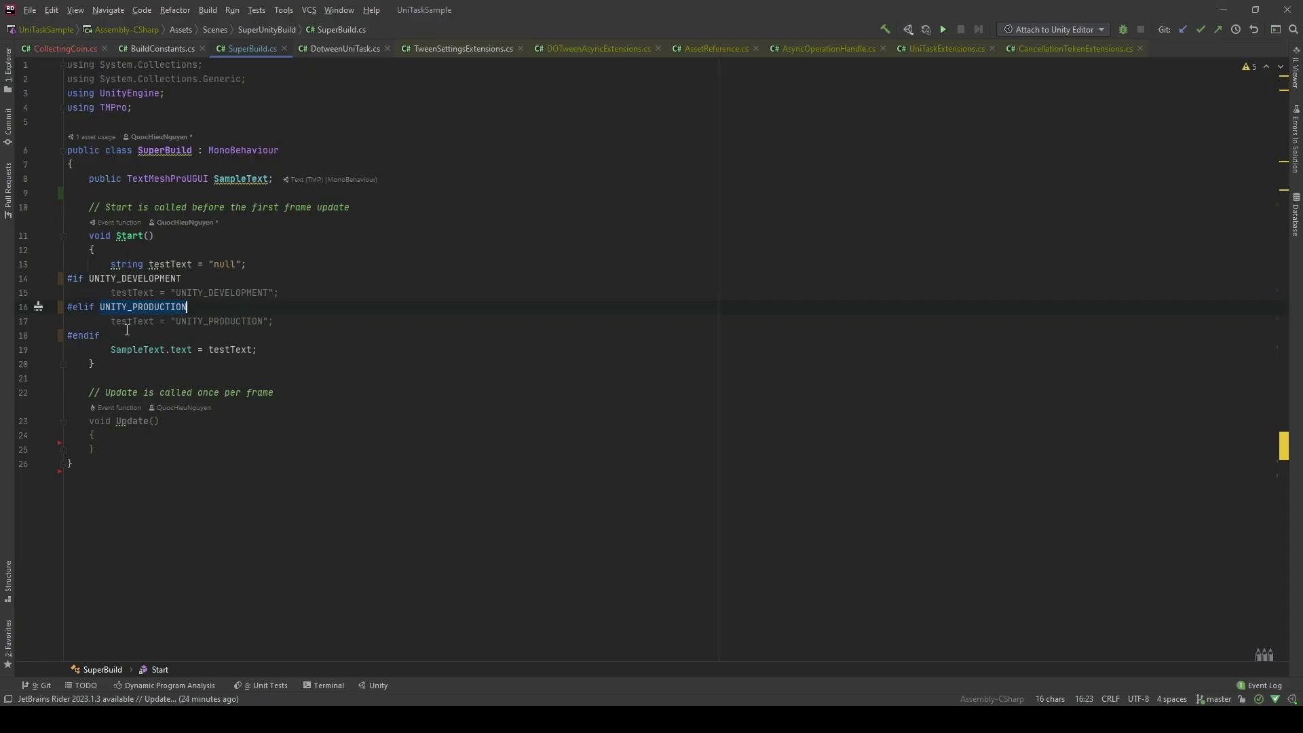
left_click(116, 279)
left_click_drag(111, 350, 258, 350)
key("Escape")
left_click(213, 292)
double_click(178, 323)
left_click(274, 322)
left_click(1224, 10)
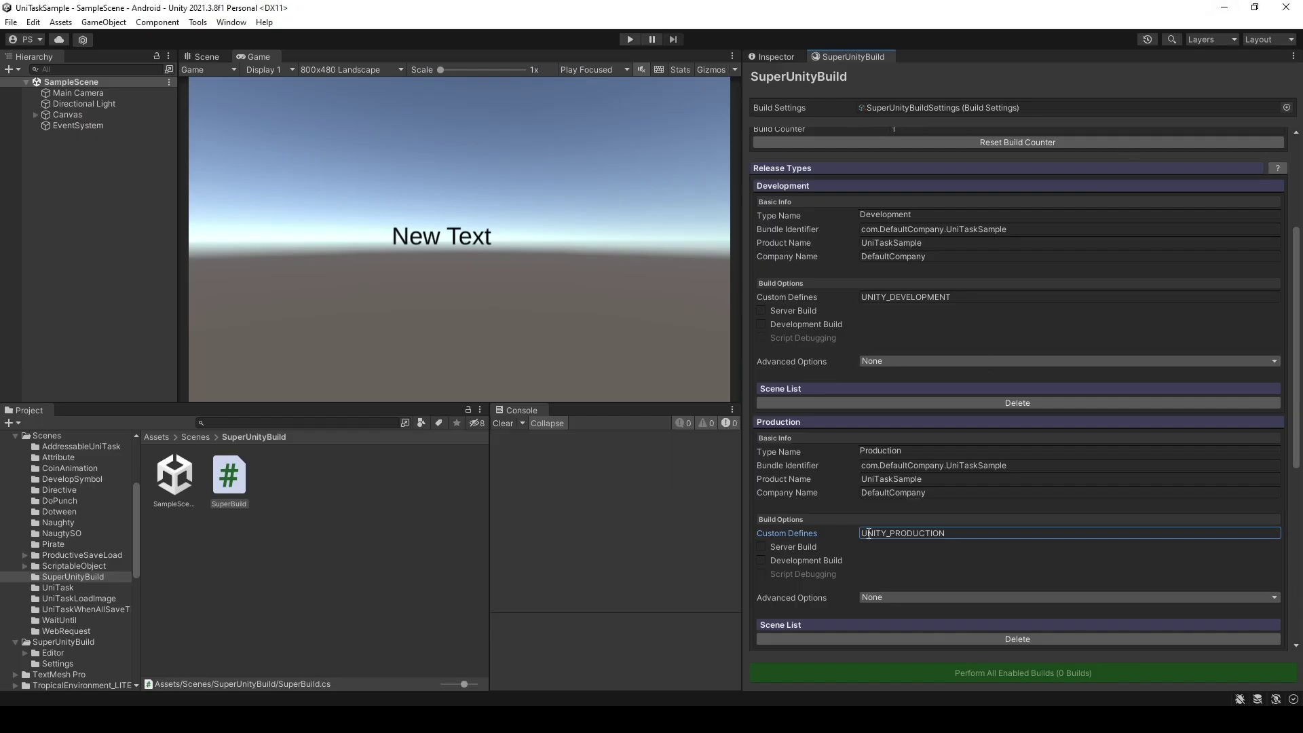
left_click(777, 423)
Step: Add a PC (Windows x86, Mono, App) platform from the Build Platforms list
left_click(794, 187)
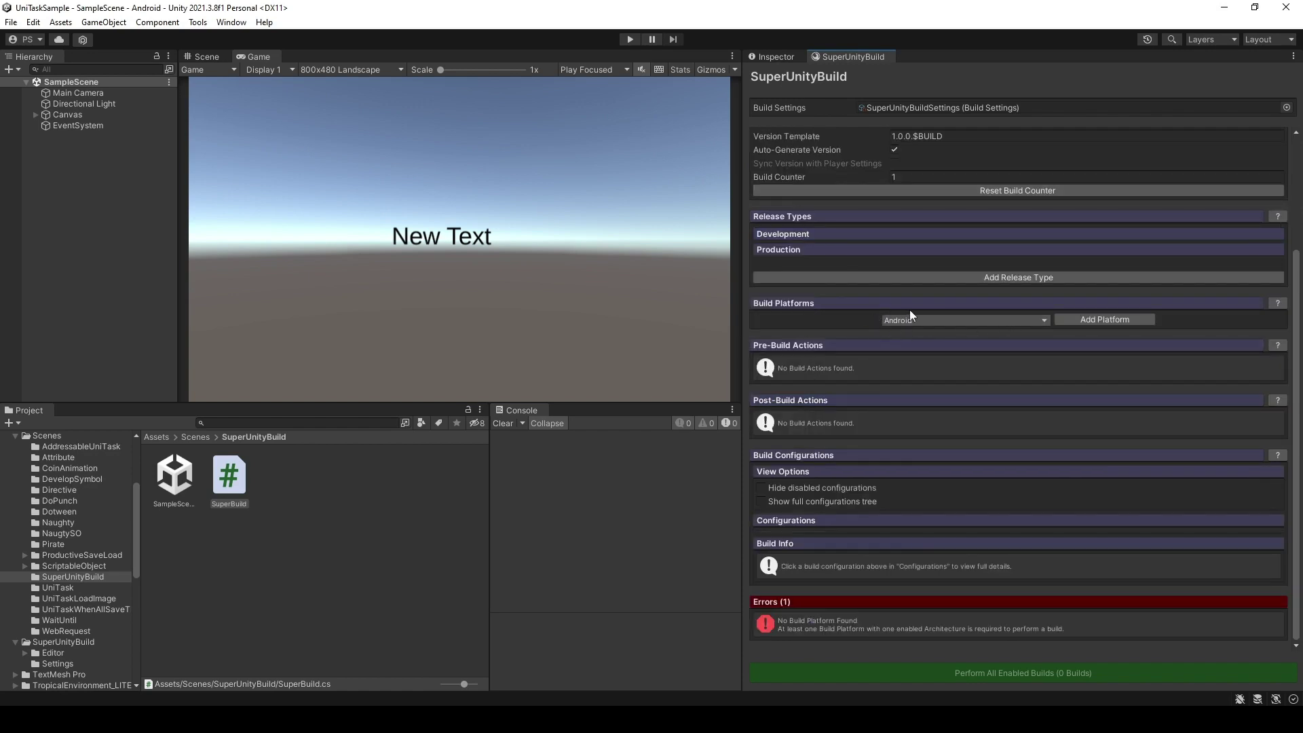
left_click(964, 317)
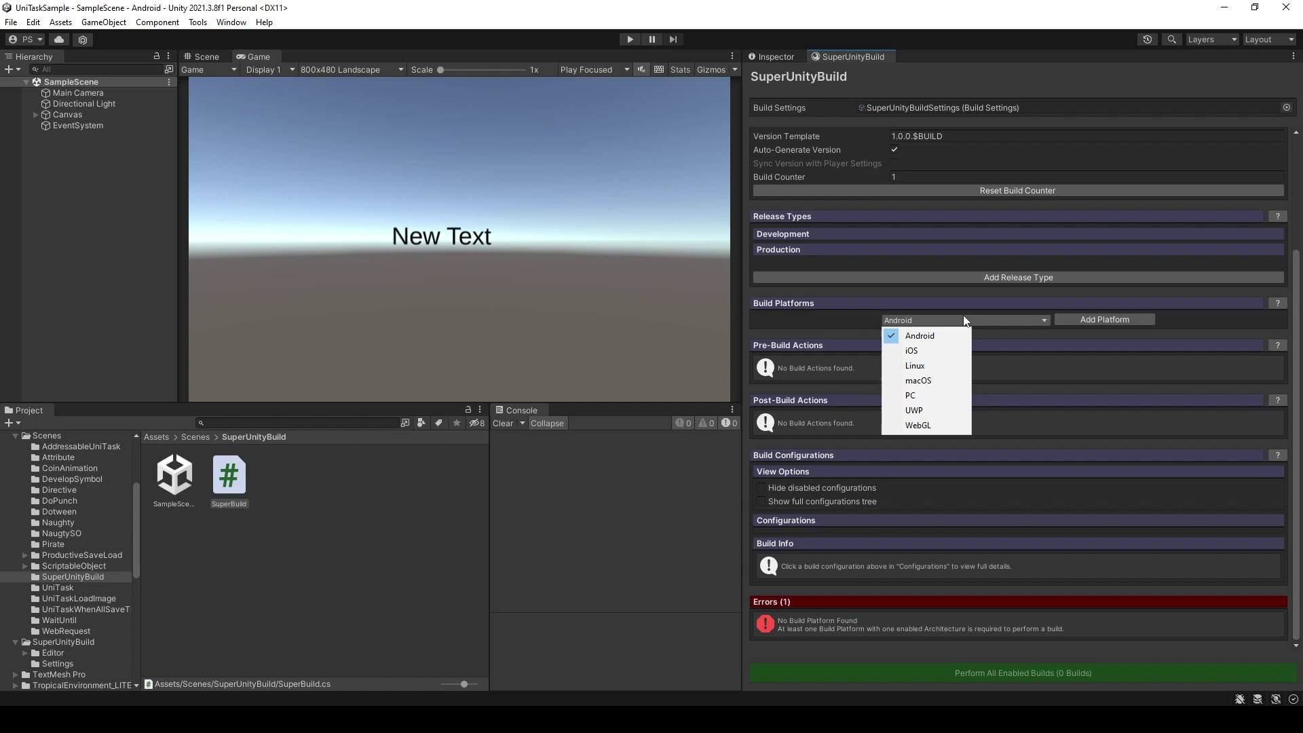
left_click(912, 402)
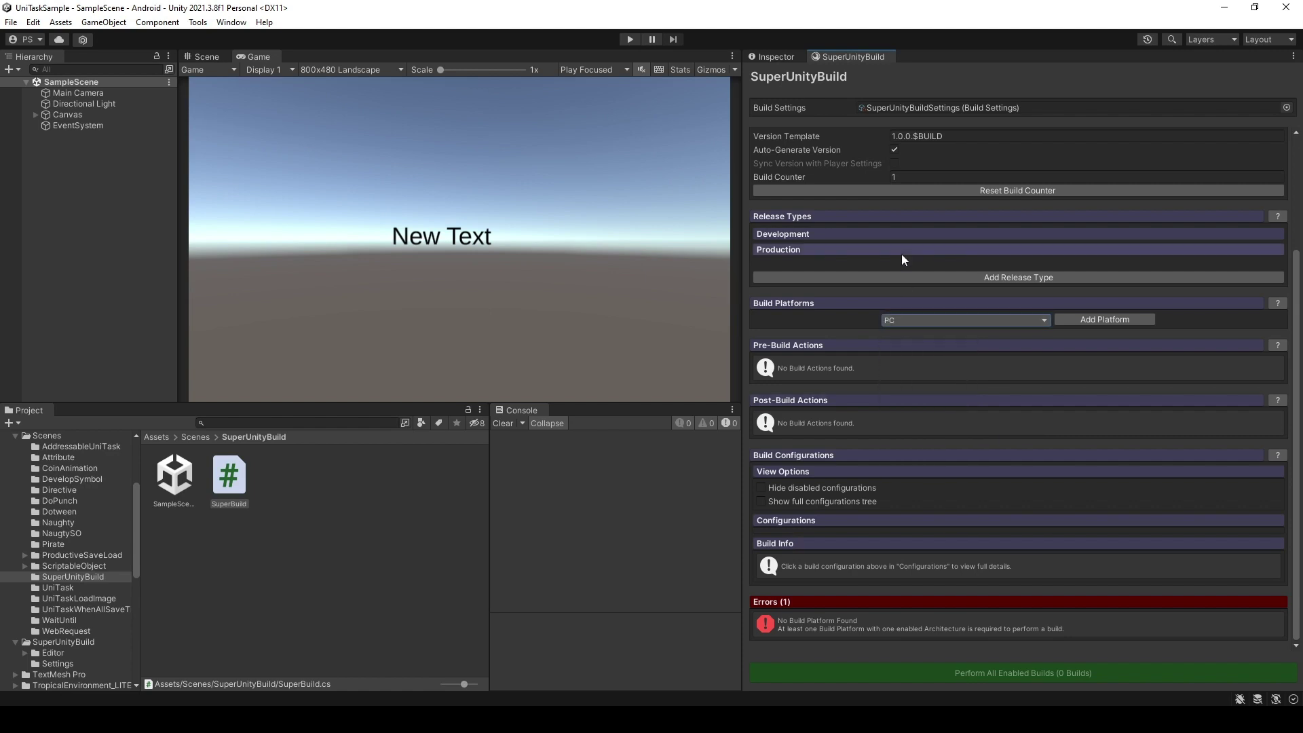
left_click(1071, 324)
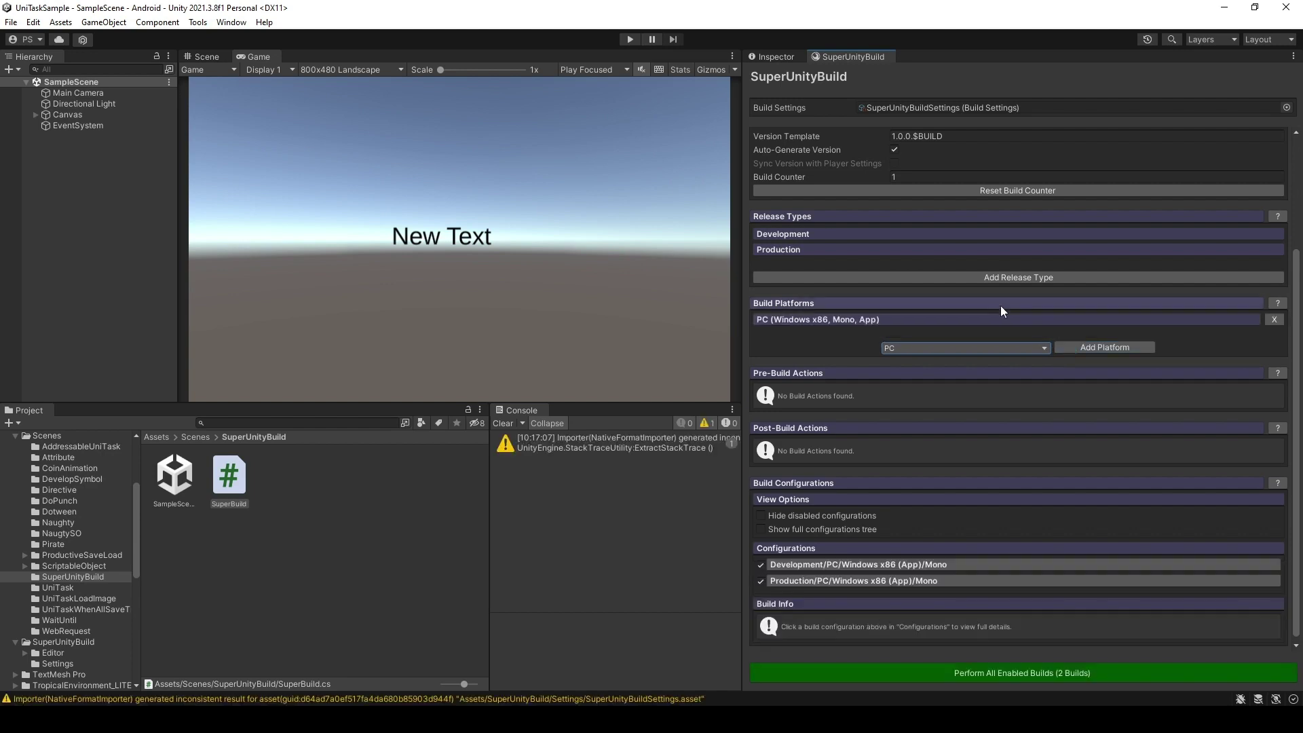
left_click(856, 320)
left_click(858, 319)
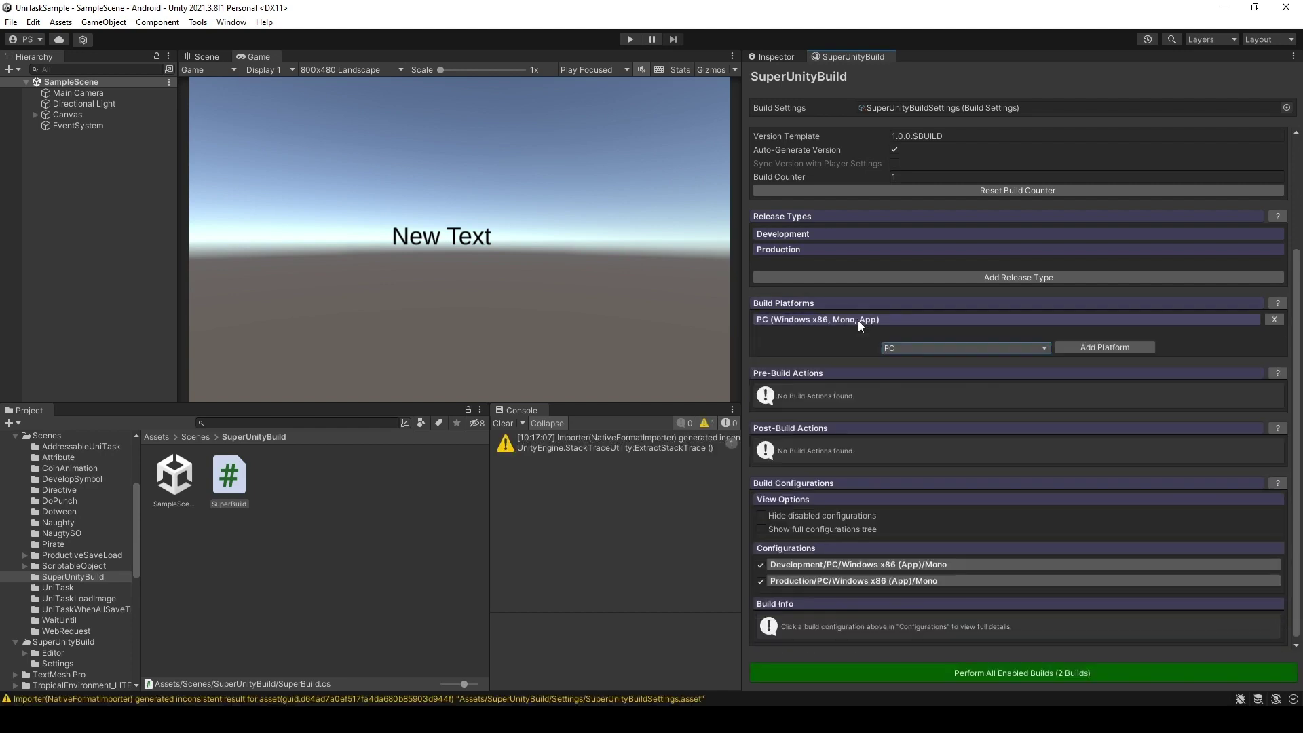
Step: Add a second PC platform entry and check the Production release type
left_click(1090, 348)
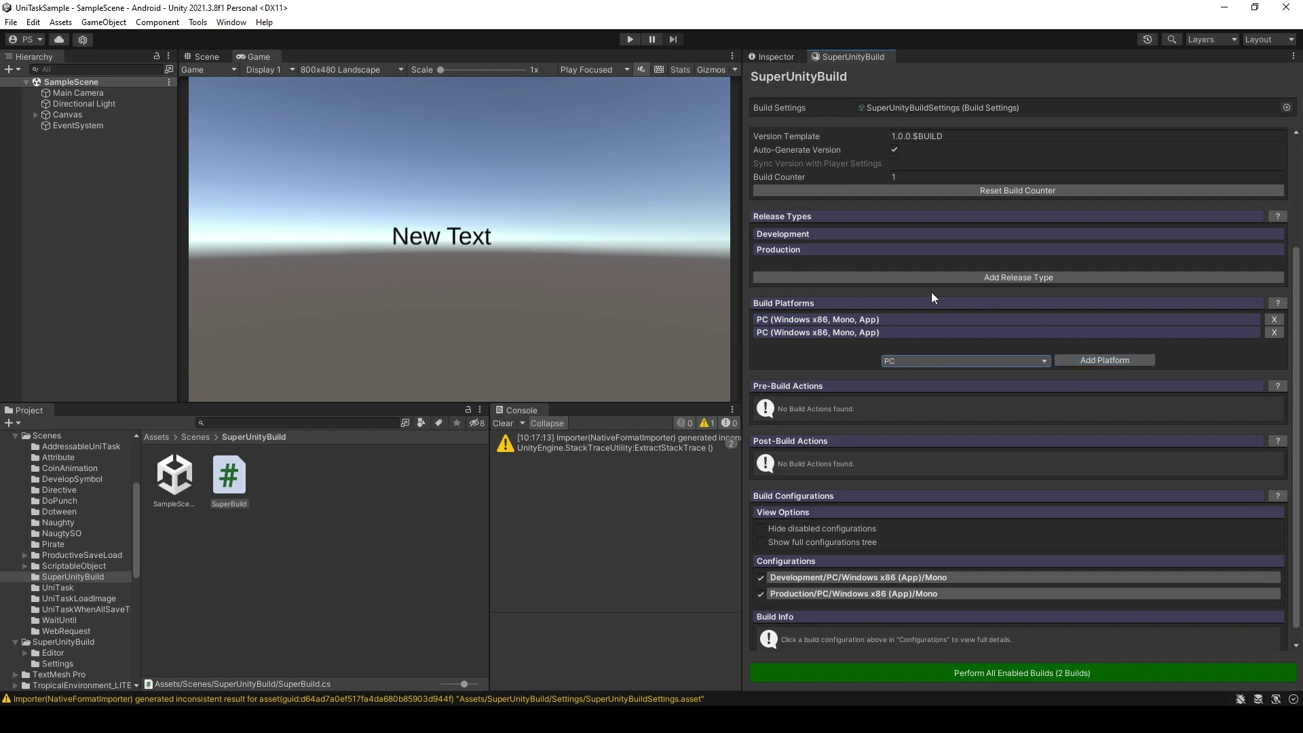
left_click(851, 333)
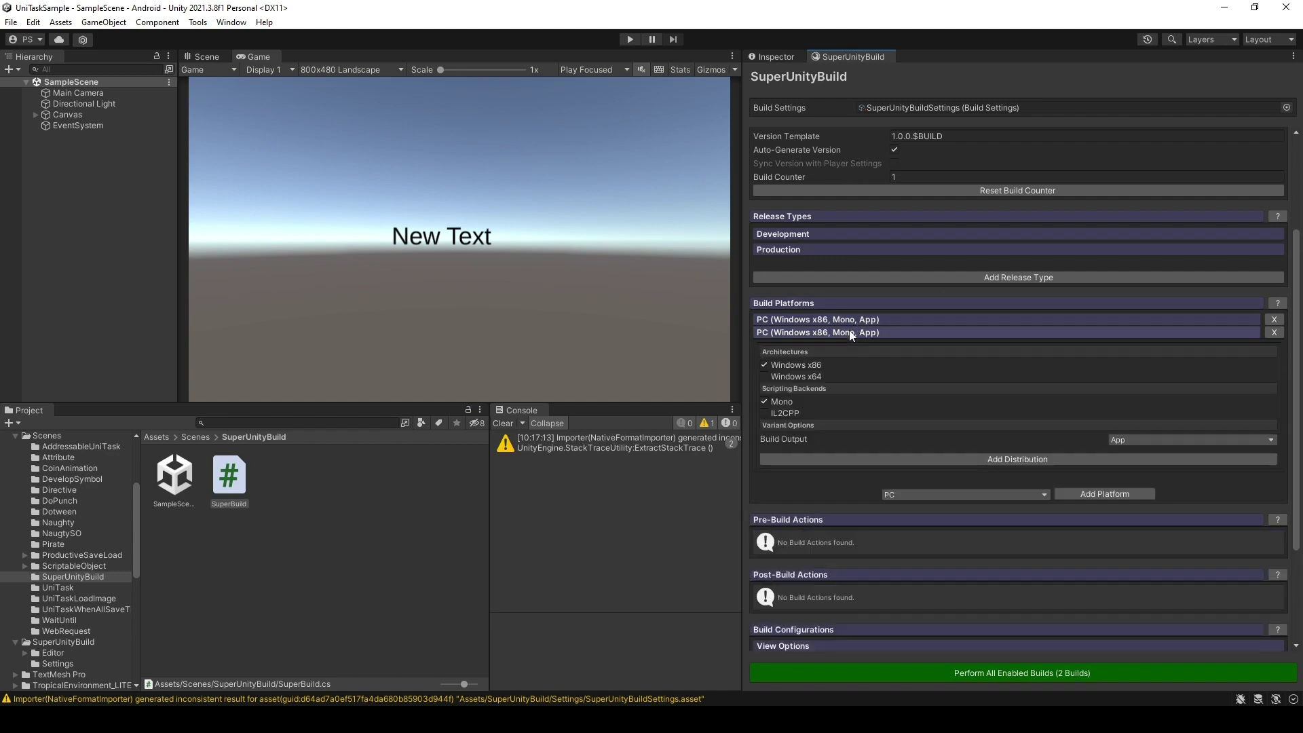
left_click(851, 332)
left_click(814, 249)
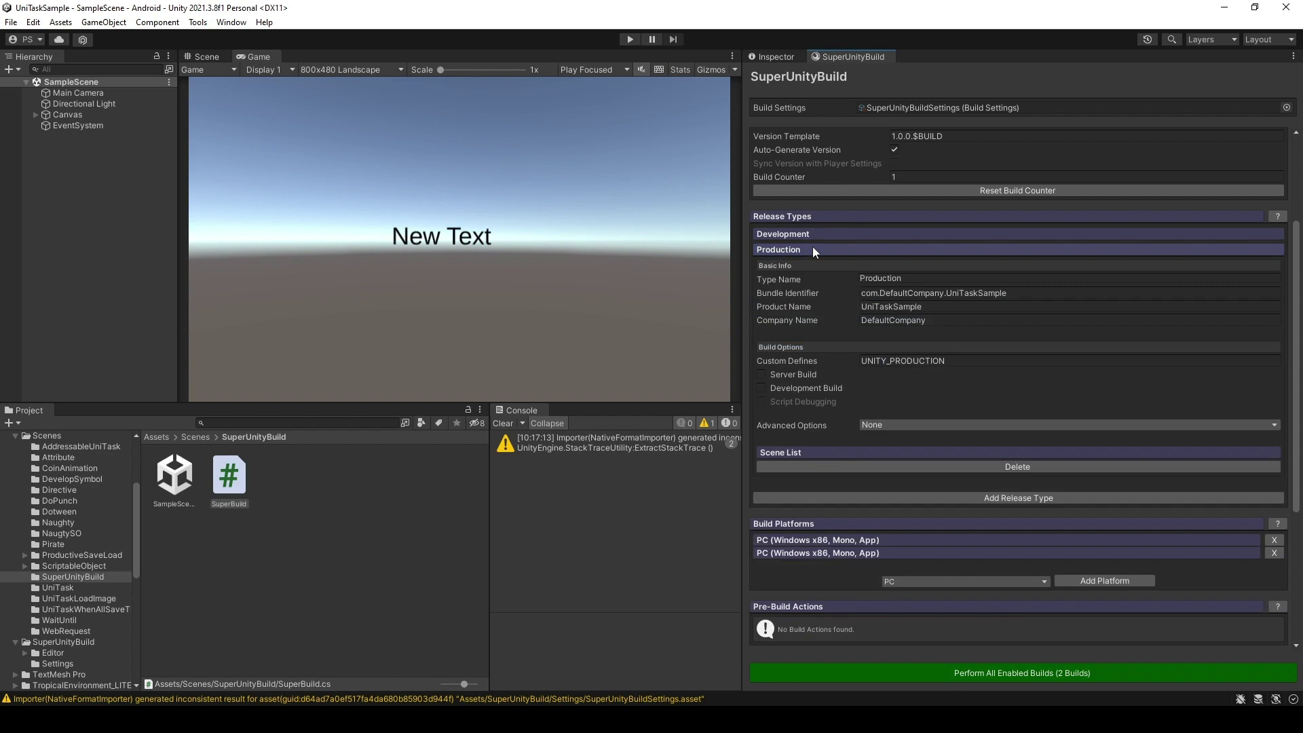
left_click(814, 249)
scroll(835, 414, "down", 1)
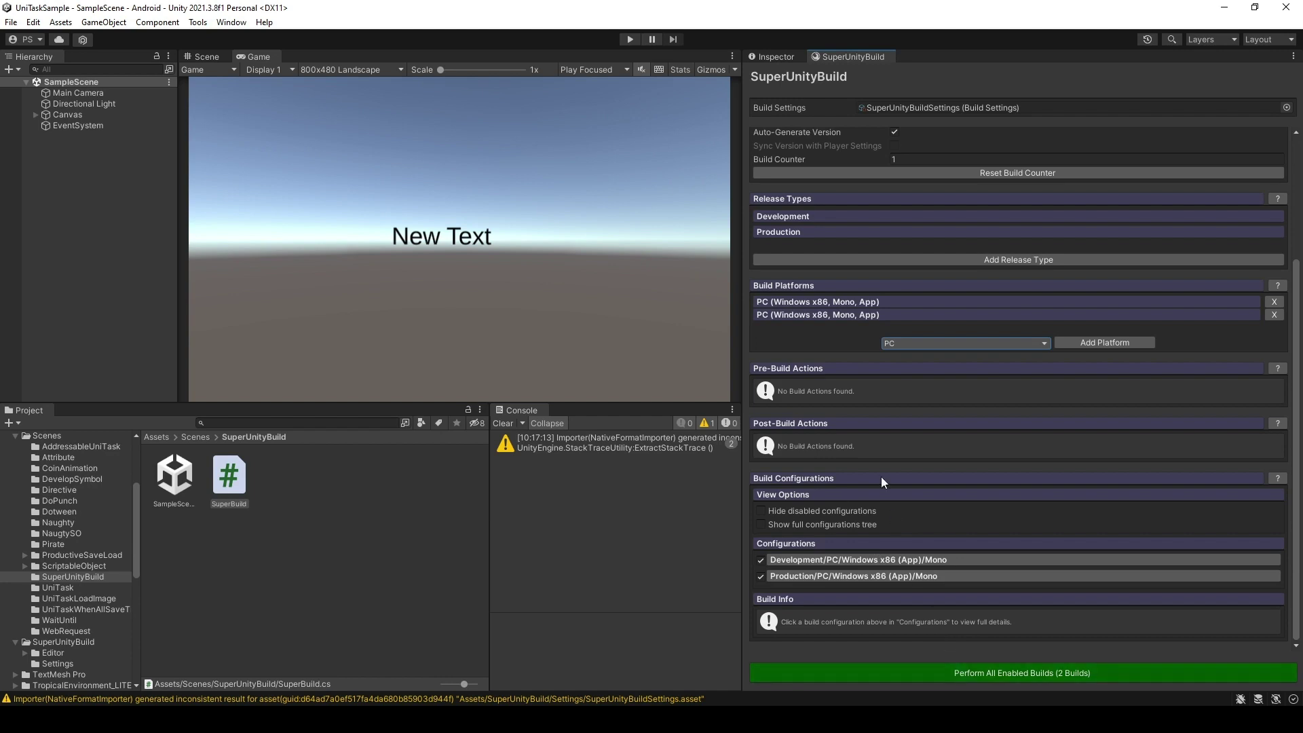
Step: Expand the Development and Production release types and review the project's Build Settings window
left_click(803, 216)
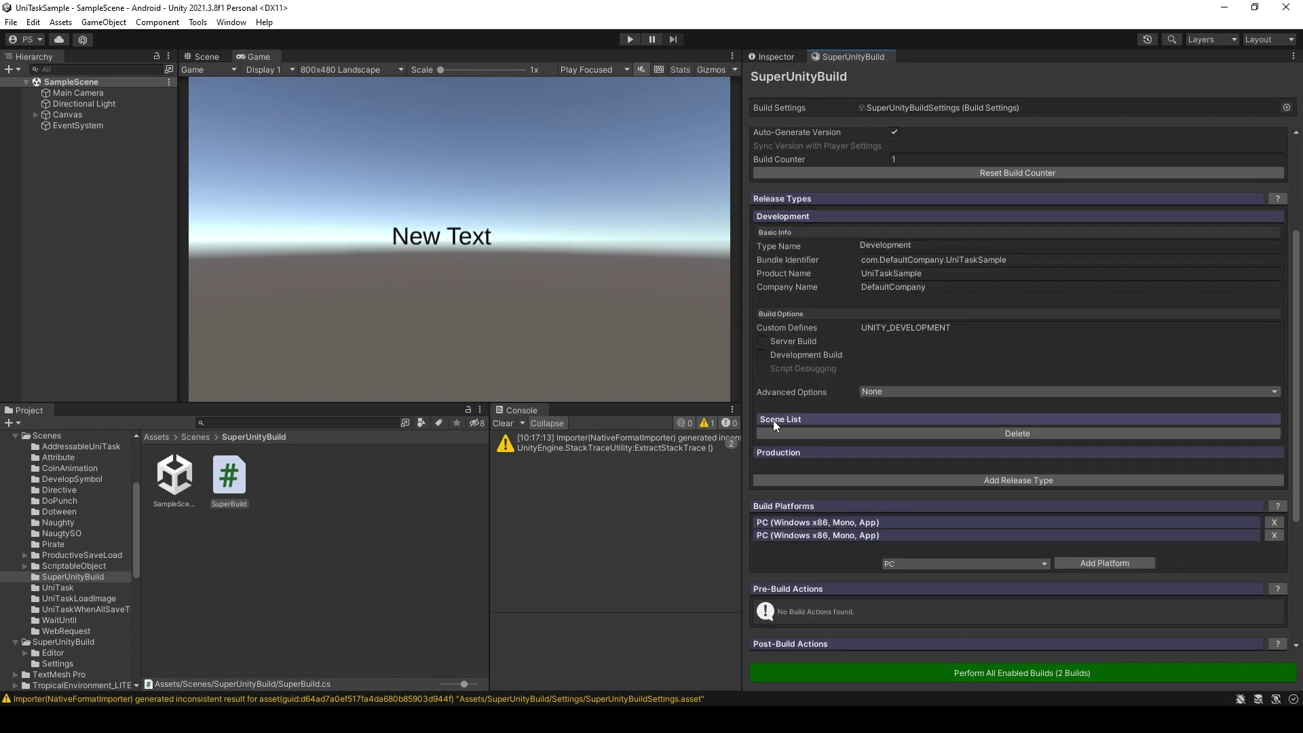
left_click(774, 451)
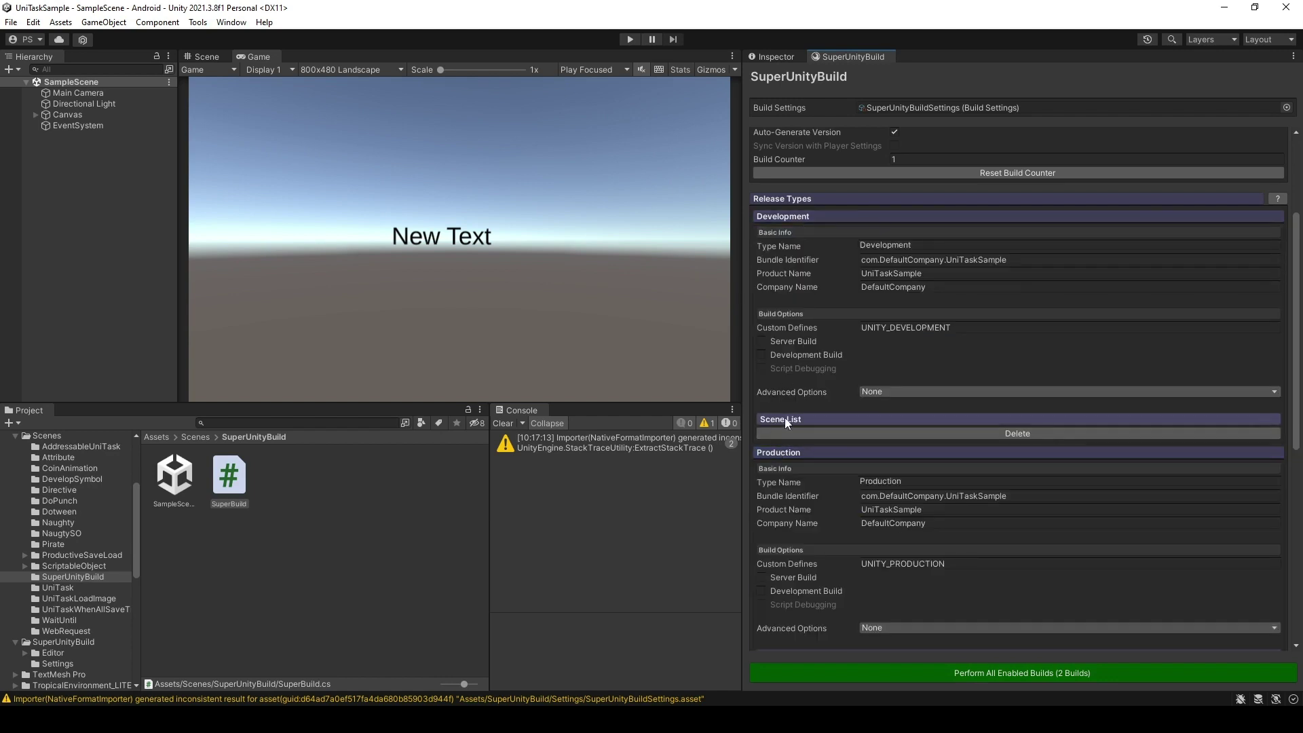
left_click(784, 418)
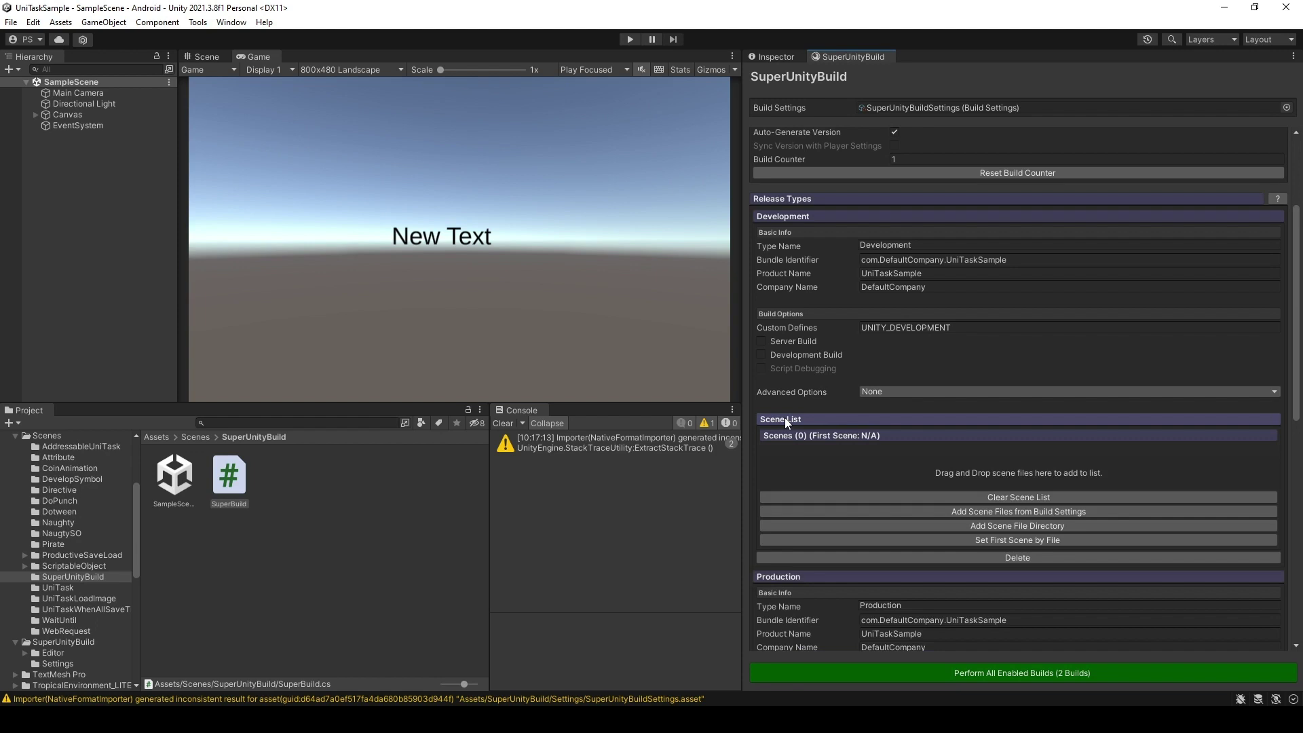
left_click(11, 22)
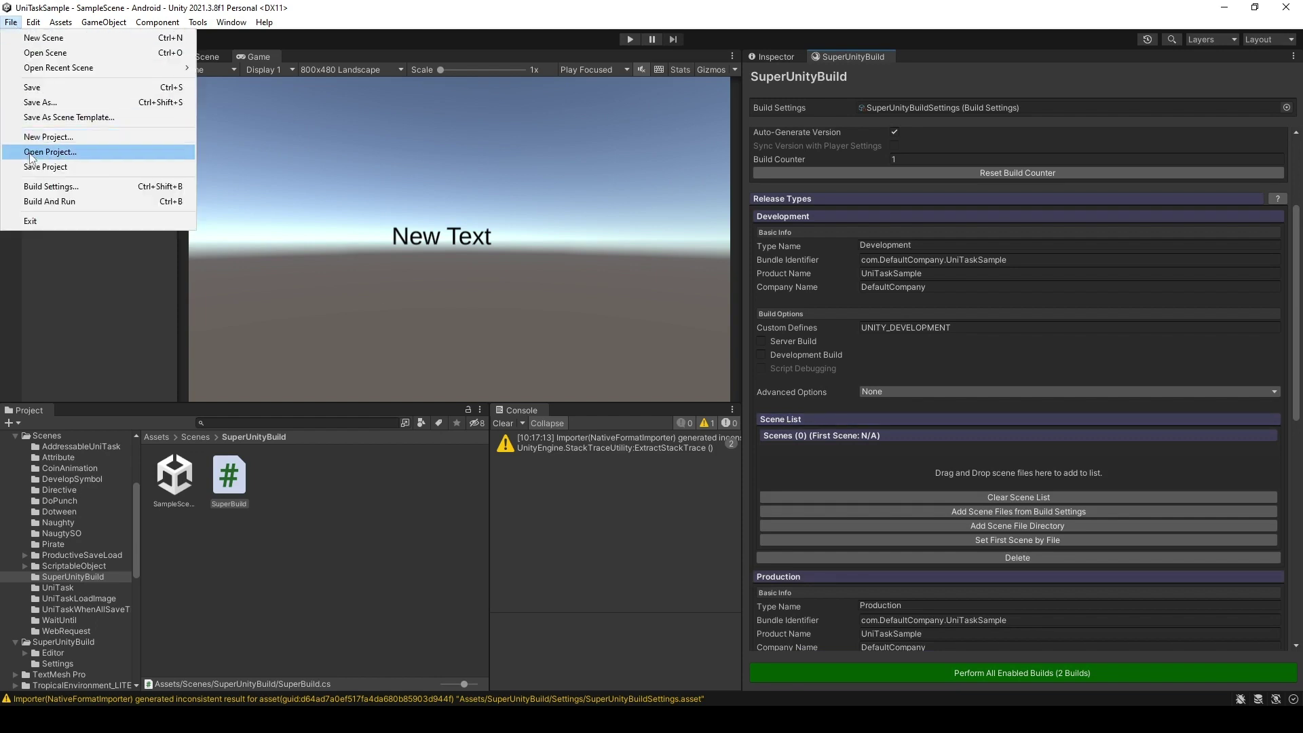
left_click(34, 186)
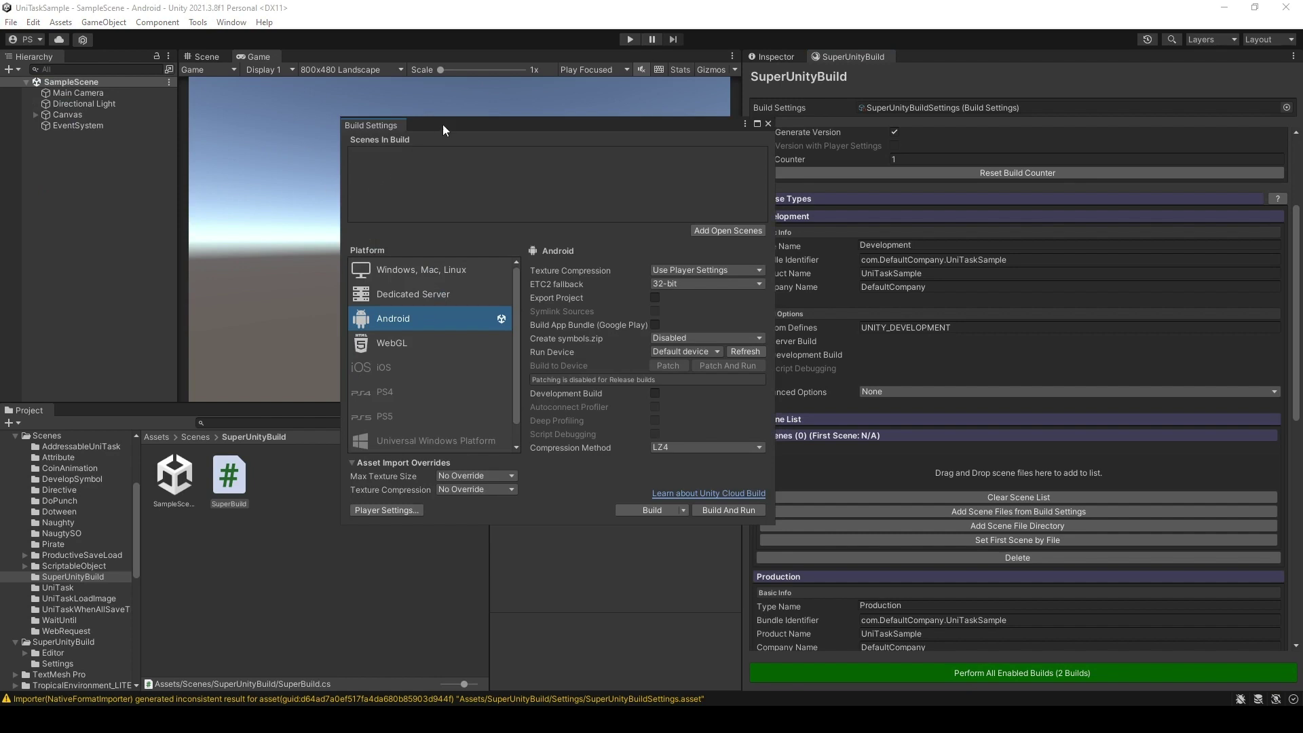
left_click_drag(442, 125, 382, 123)
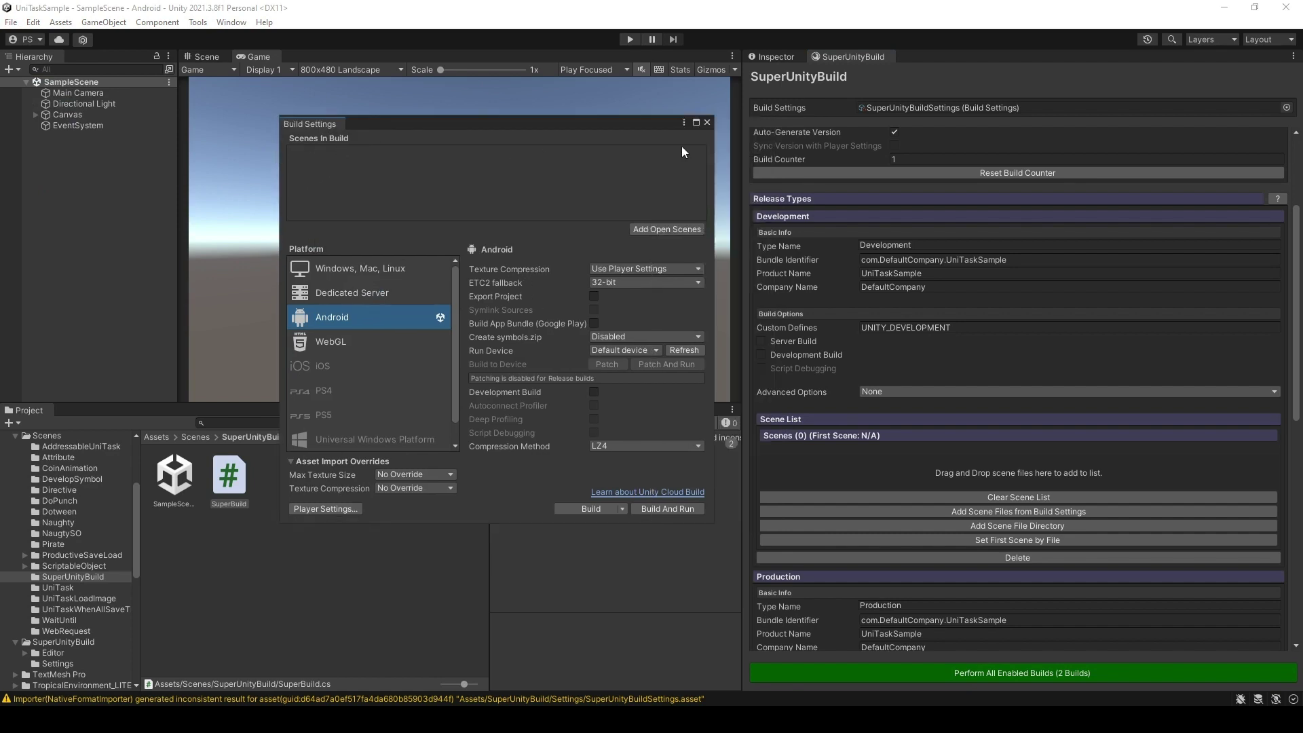
left_click(707, 122)
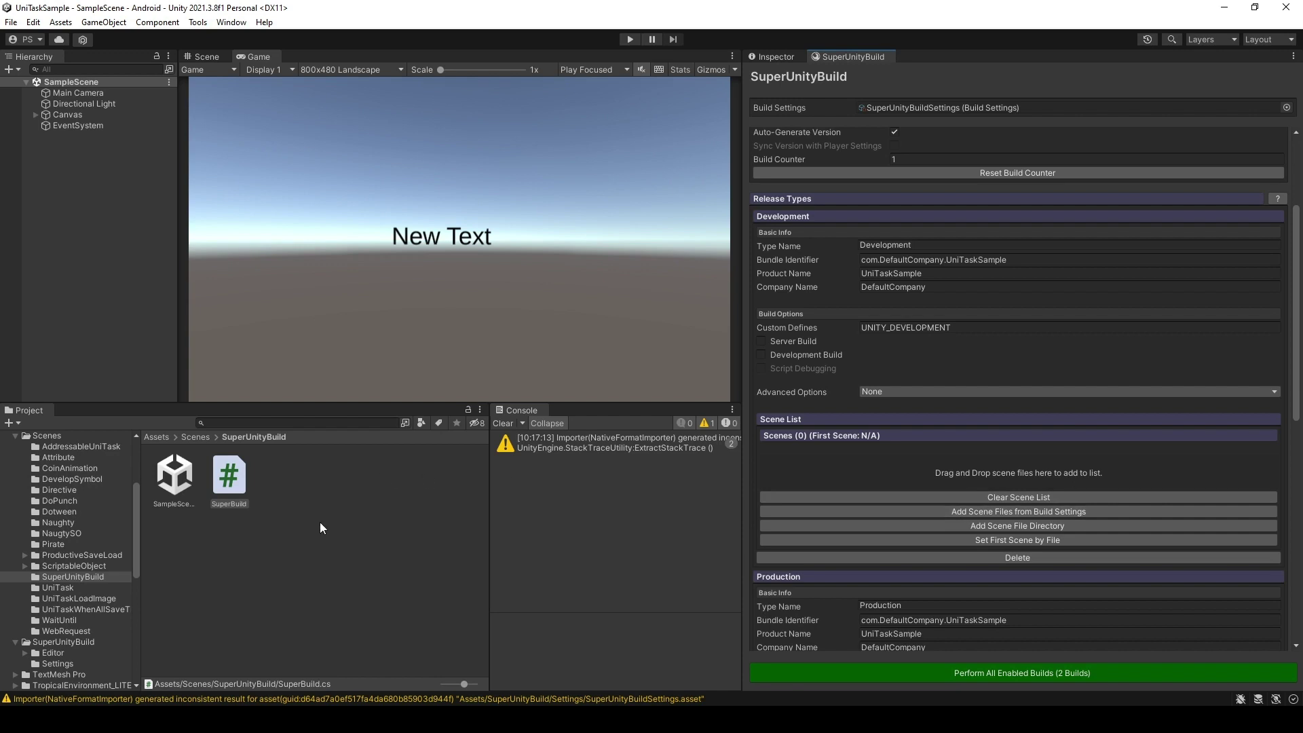
Step: Add SampleScene to the Development and Production scene lists and run all enabled builds
left_click_drag(175, 478, 883, 468)
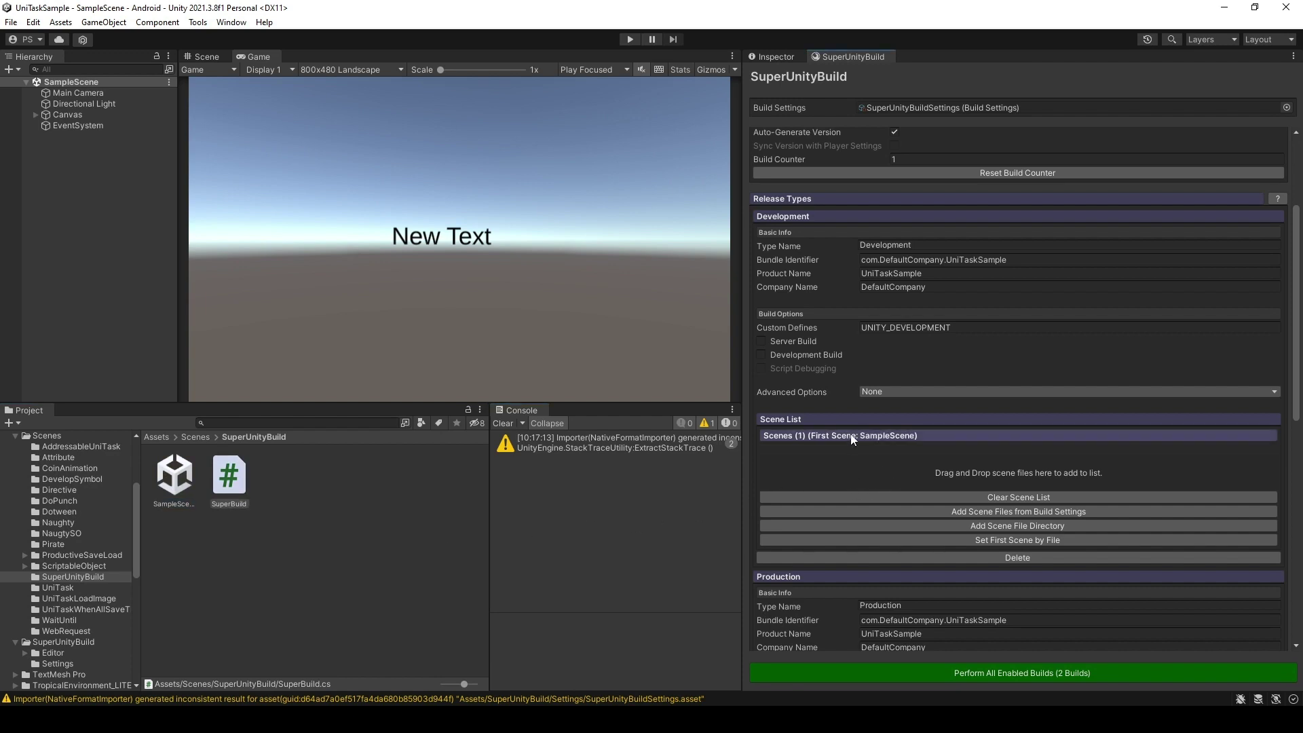
scroll(832, 451, "down", 4)
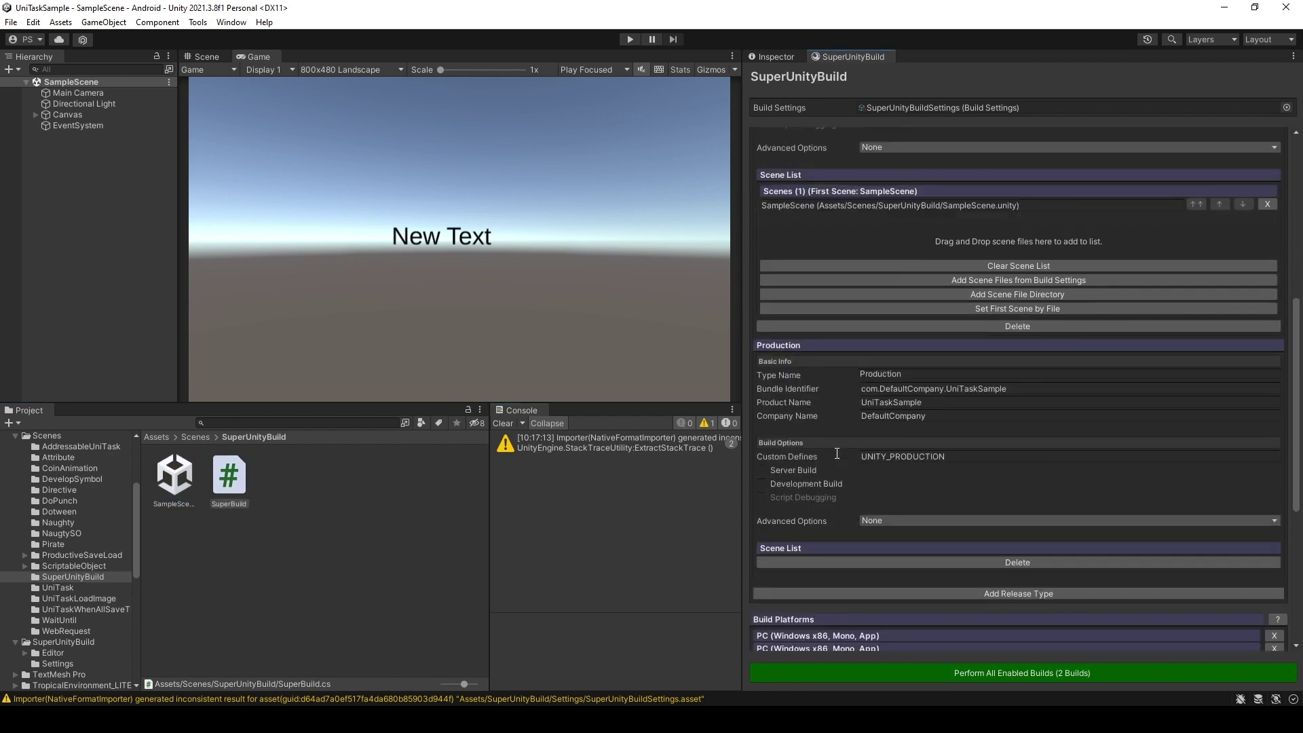
left_click(802, 550)
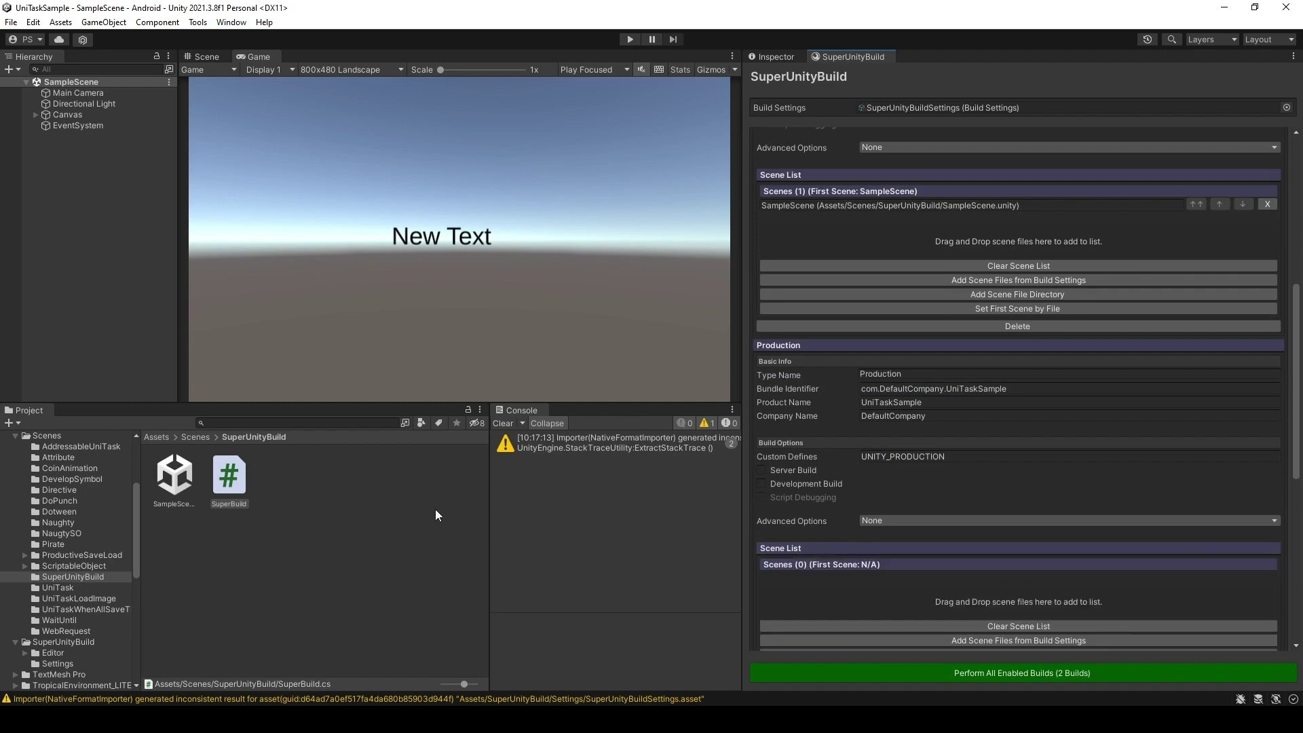
left_click_drag(161, 490, 819, 585)
scroll(814, 564, "down", 8)
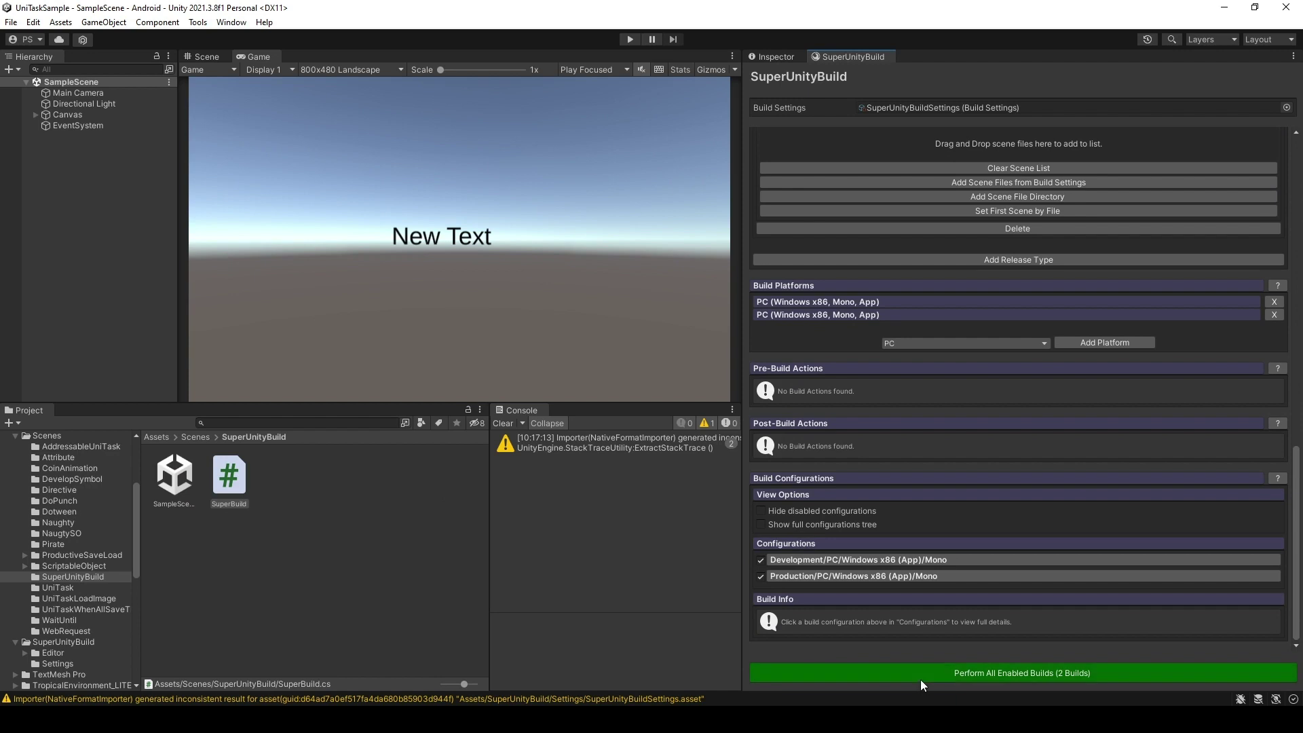
left_click(921, 681)
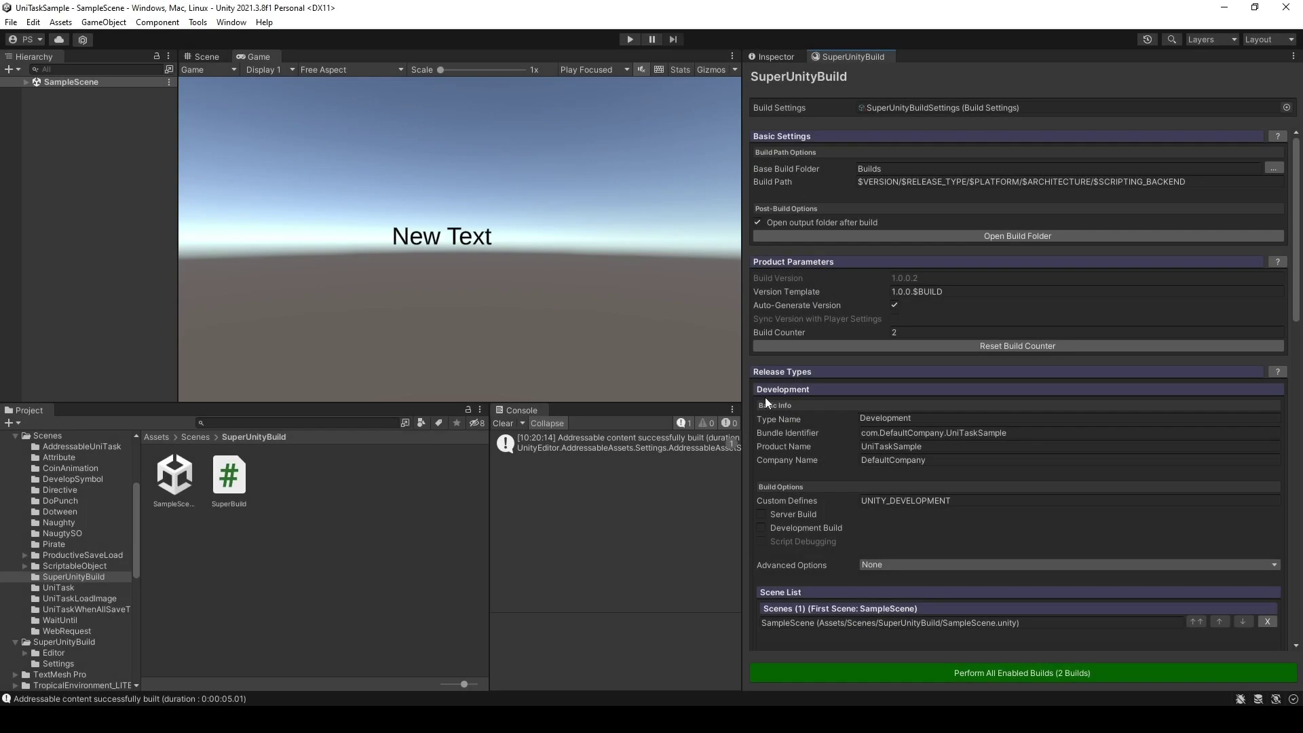
Step: Launch UniTaskSample.exe from Builds/1.0.0.2/Development/PC/Windows x86/Mono
left_click(874, 237)
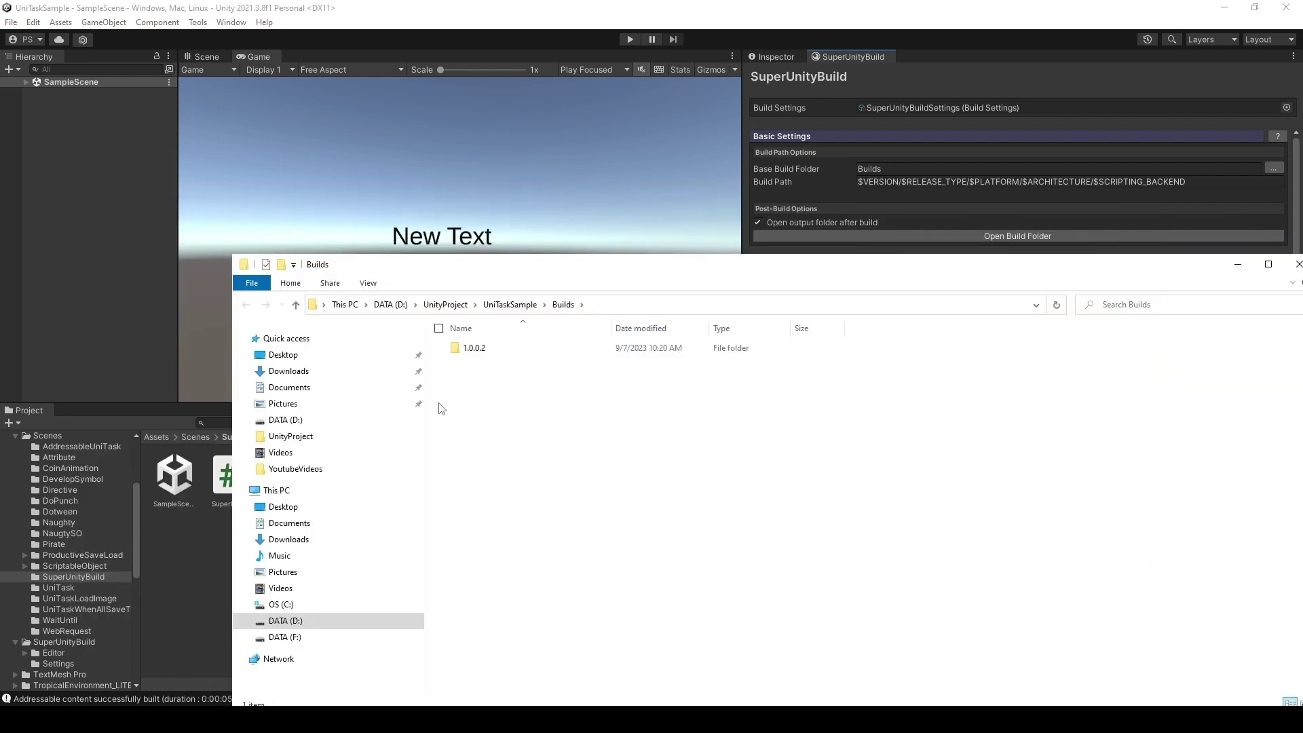
double_click(490, 347)
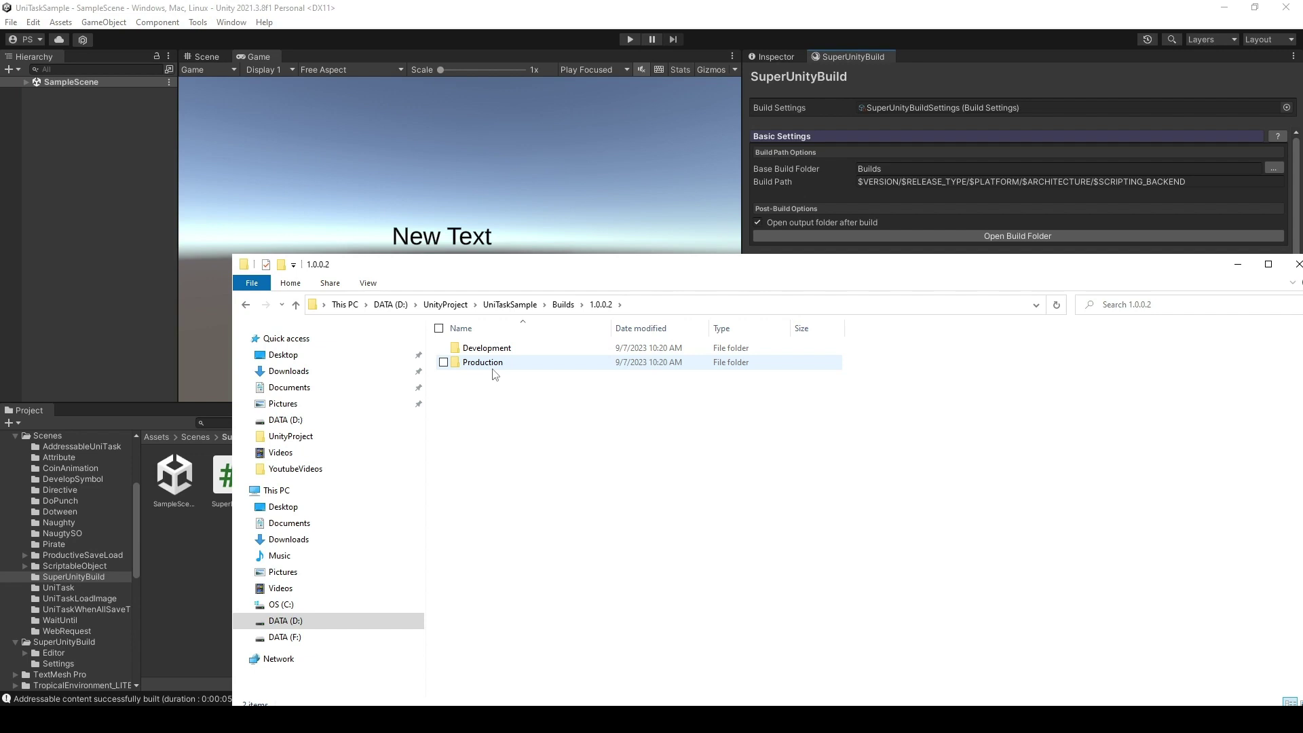
double_click(495, 354)
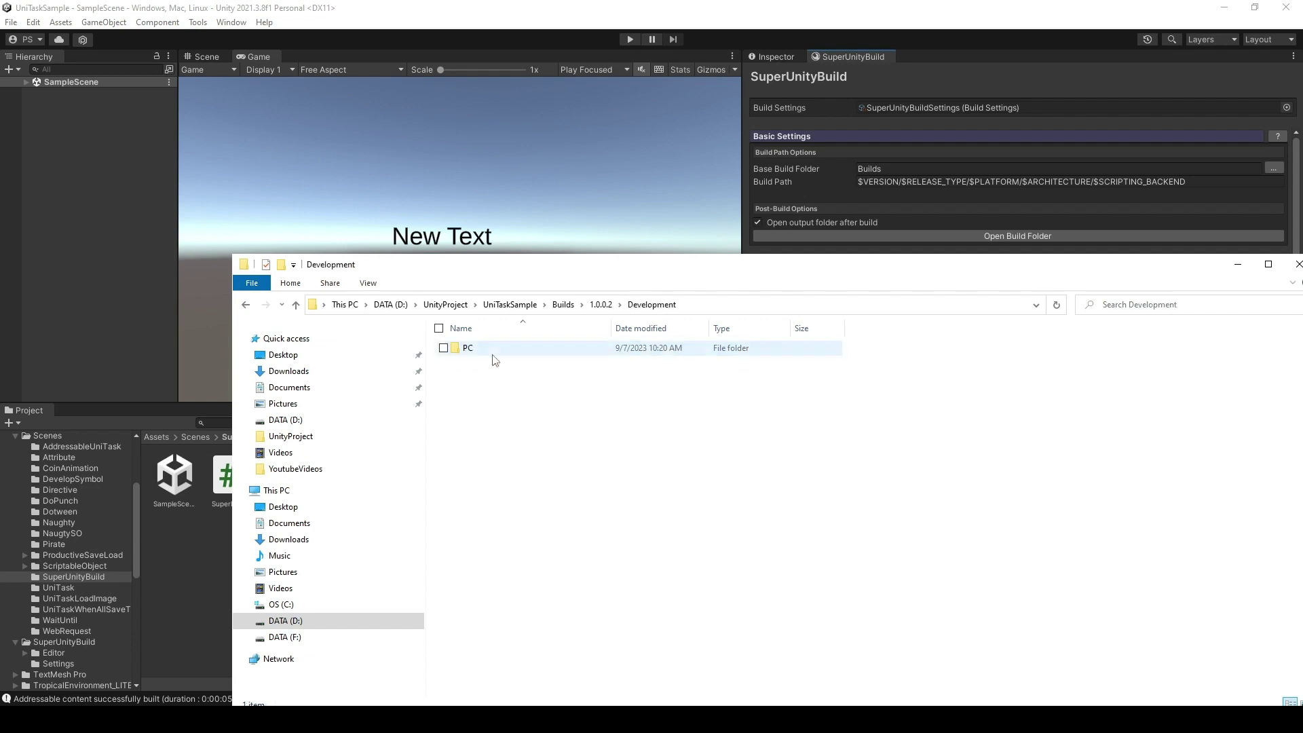
double_click(494, 359)
double_click(494, 353)
double_click(494, 353)
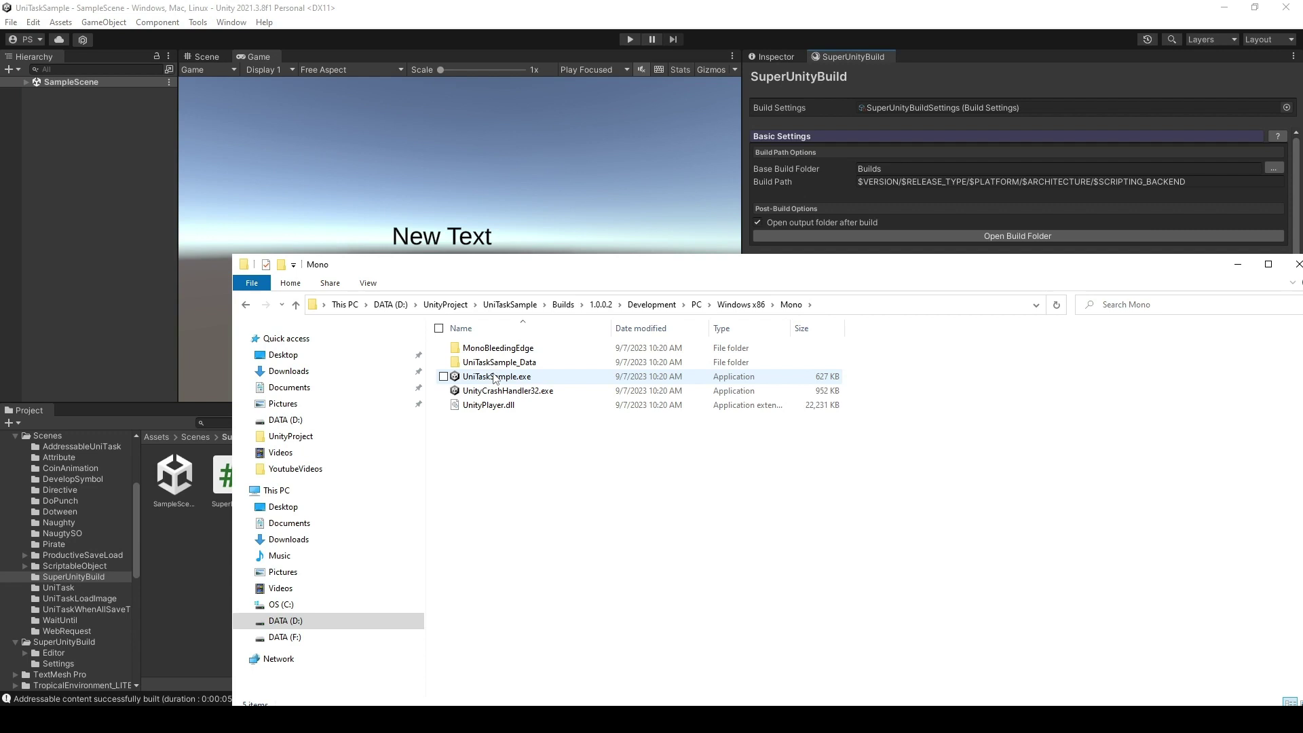
double_click(494, 378)
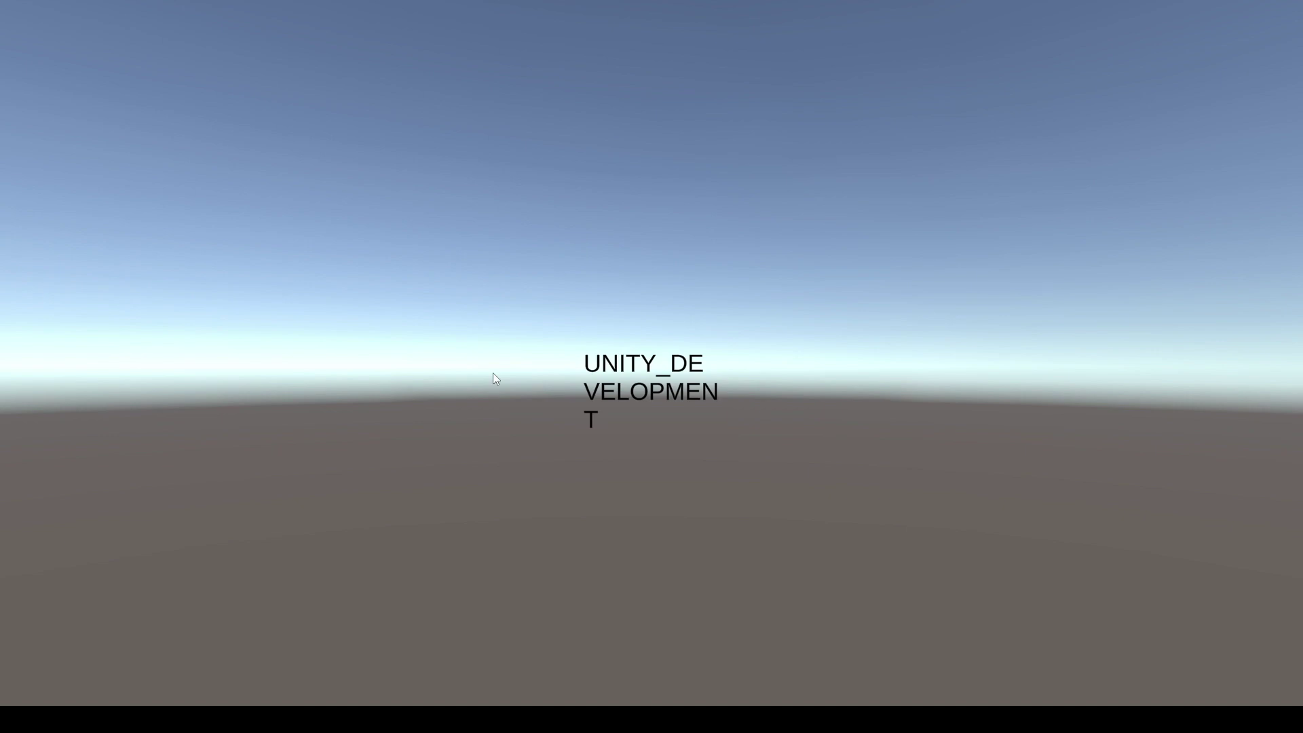
Step: Quit the Development build and navigate to the 1.0.0.2 Production build folder
key("alt+F4")
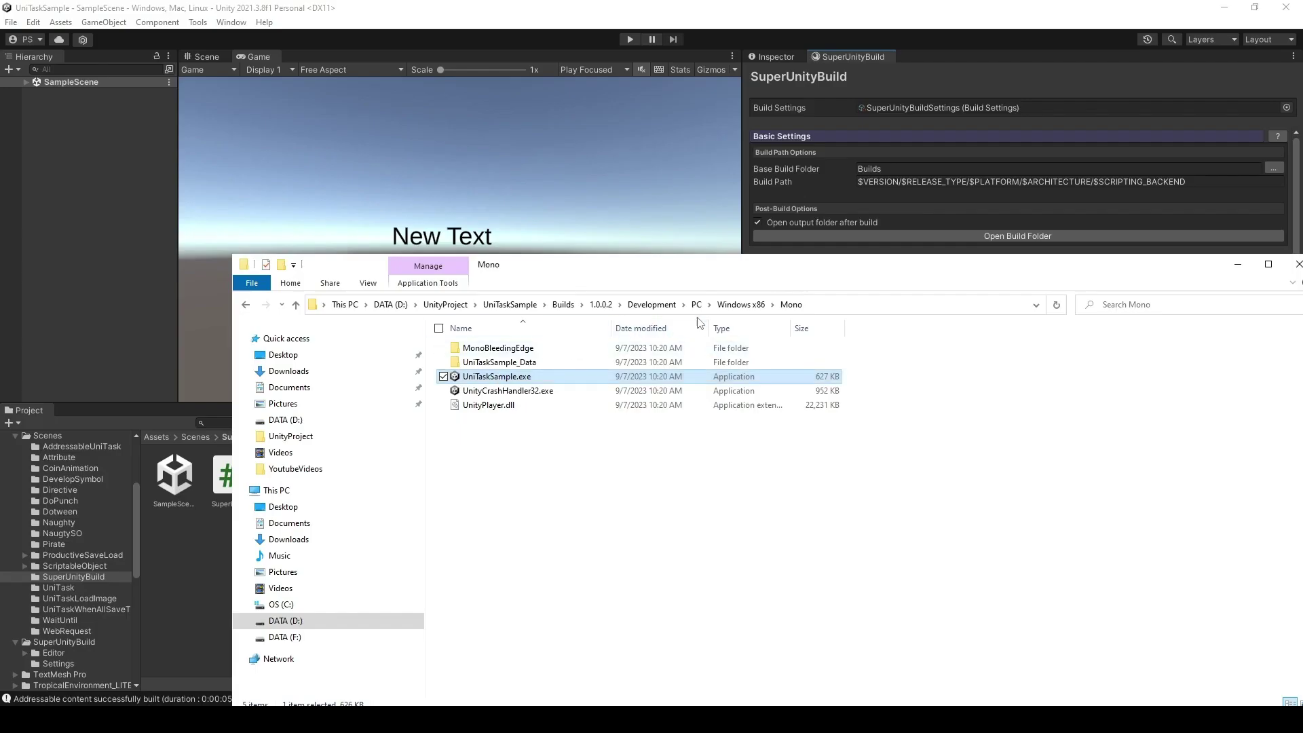
left_click(652, 304)
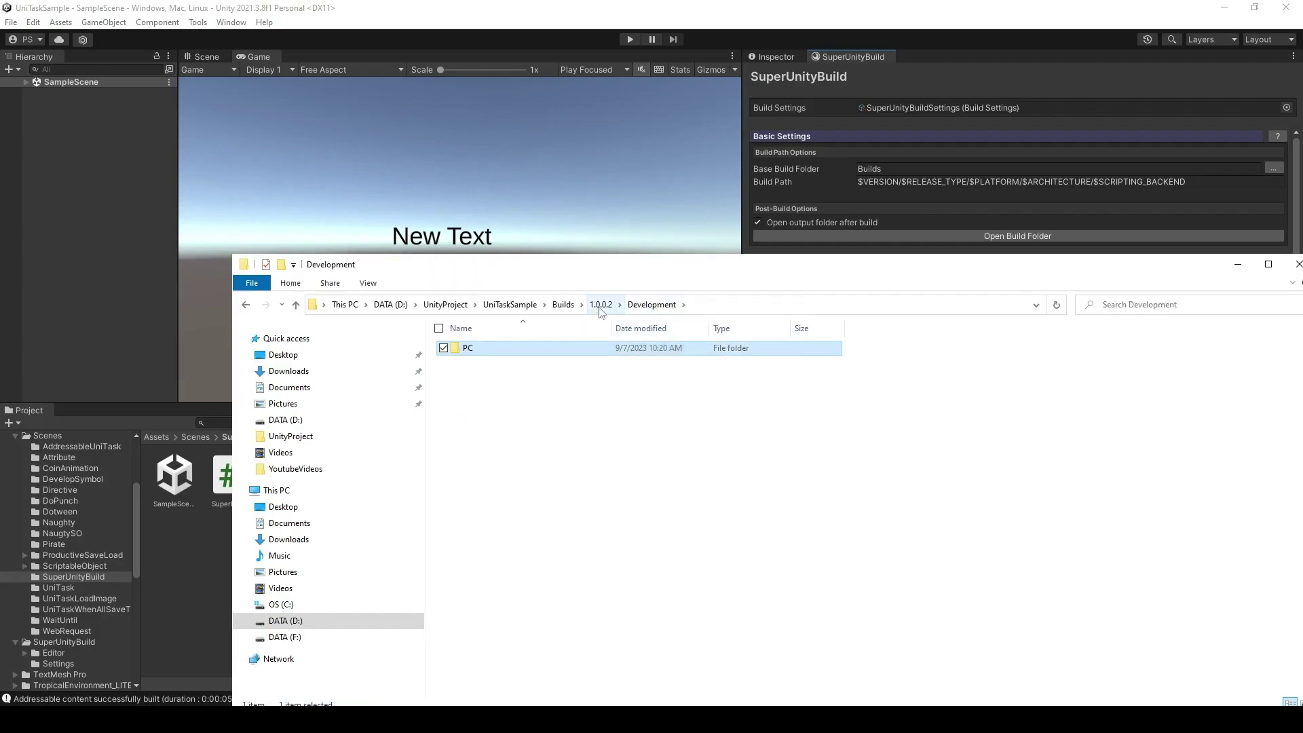
left_click(601, 305)
double_click(503, 363)
Step: Run the Production UniTaskSample.exe from PC/Windows x86/Mono, confirm UNITY_PRODUCTION, then quit
double_click(497, 349)
double_click(497, 349)
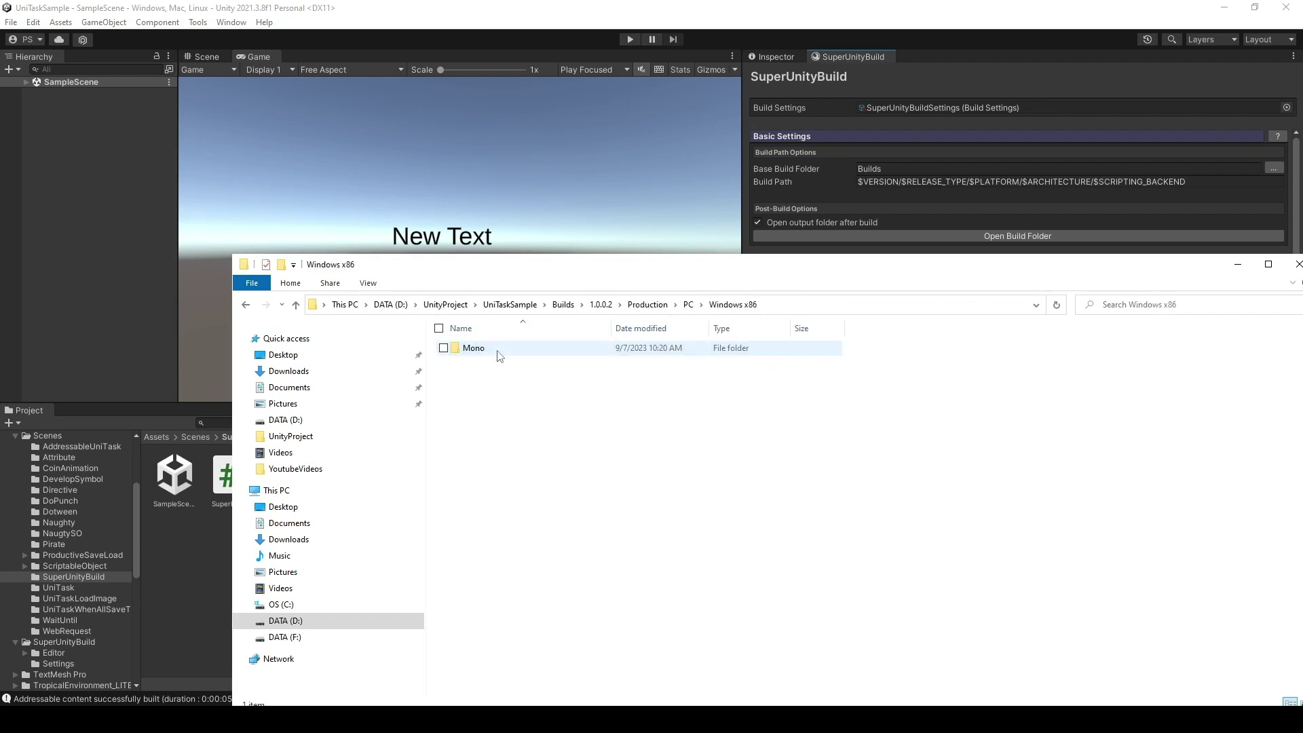
double_click(499, 349)
double_click(499, 376)
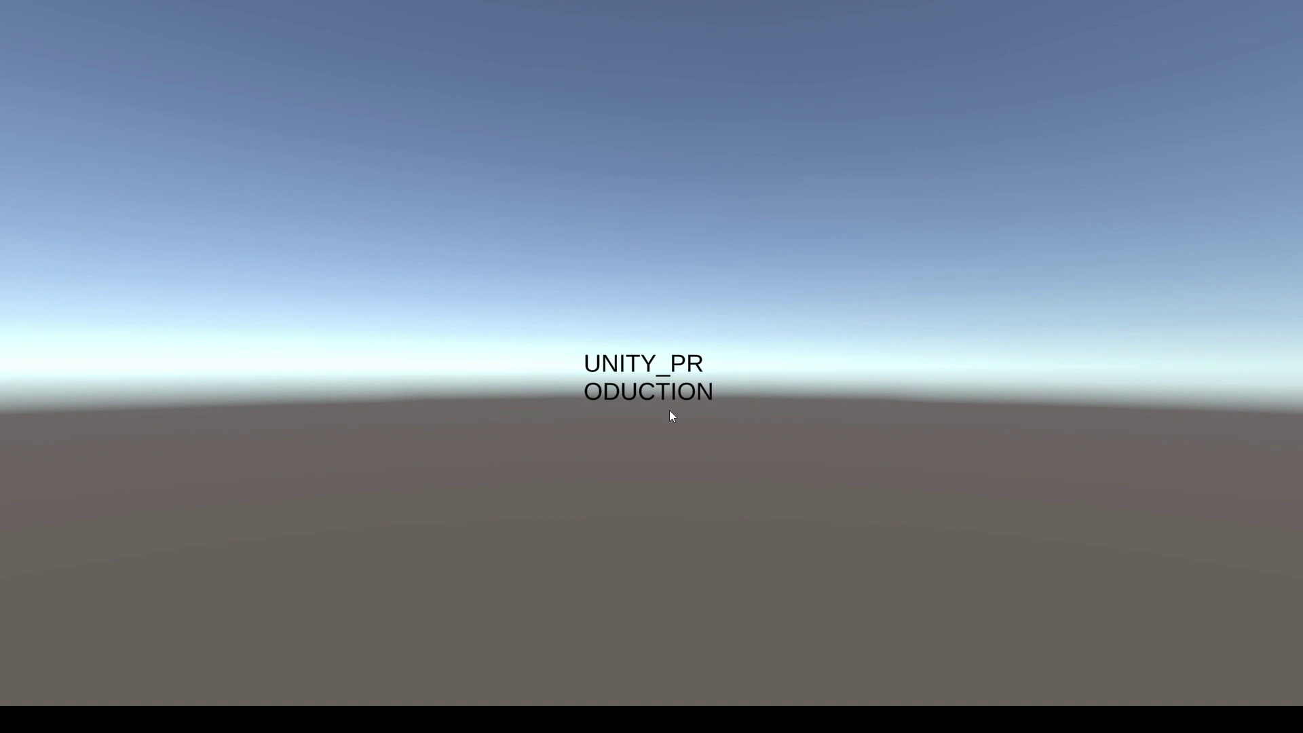
key("alt+F4")
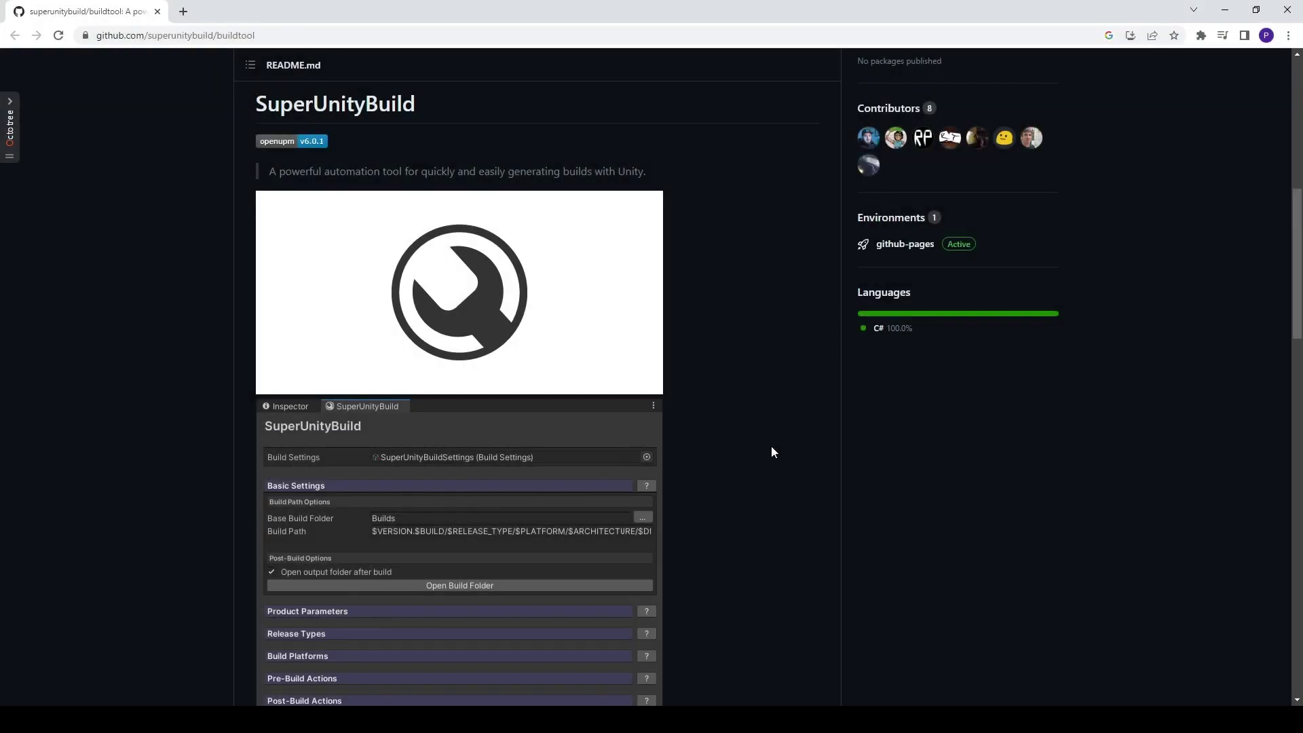
Step: Open the BuildActions repository page linked from the SuperUnityBuild README
scroll(771, 446, "down", 8)
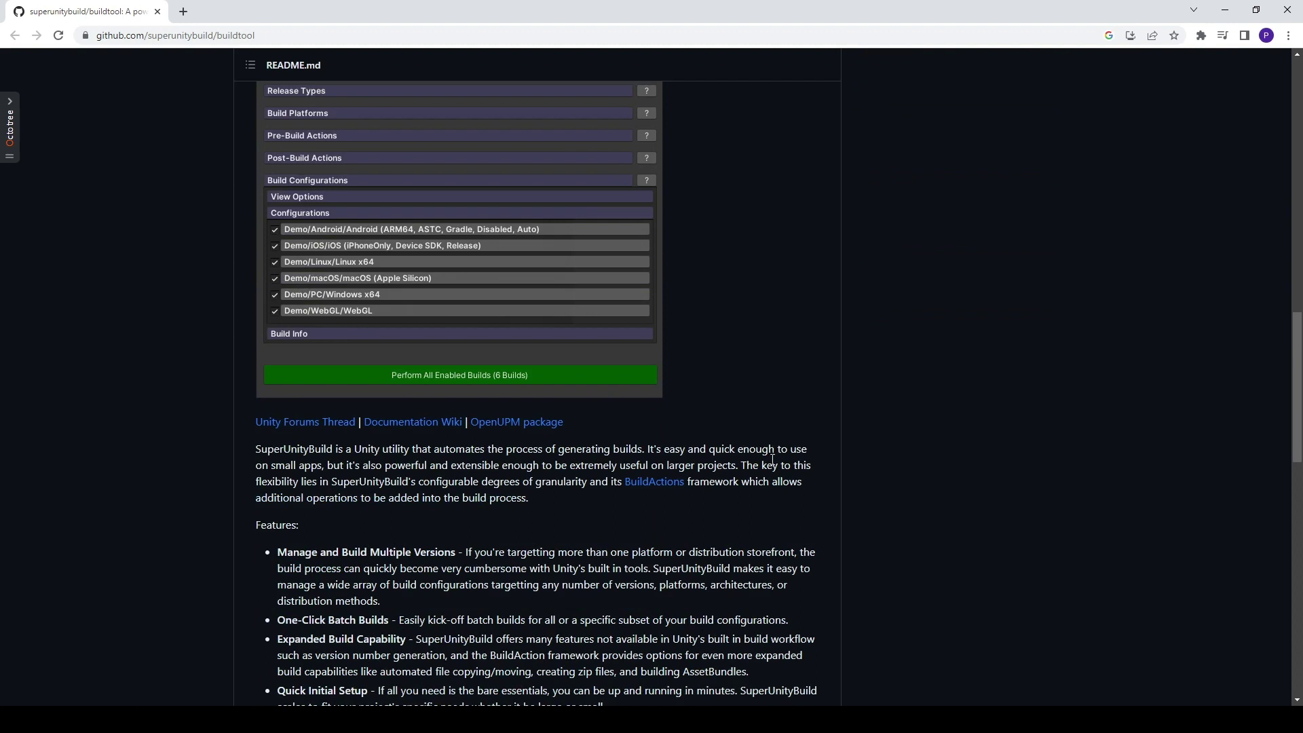
right_click(655, 486)
key("Escape")
scroll(685, 494, "up", 8)
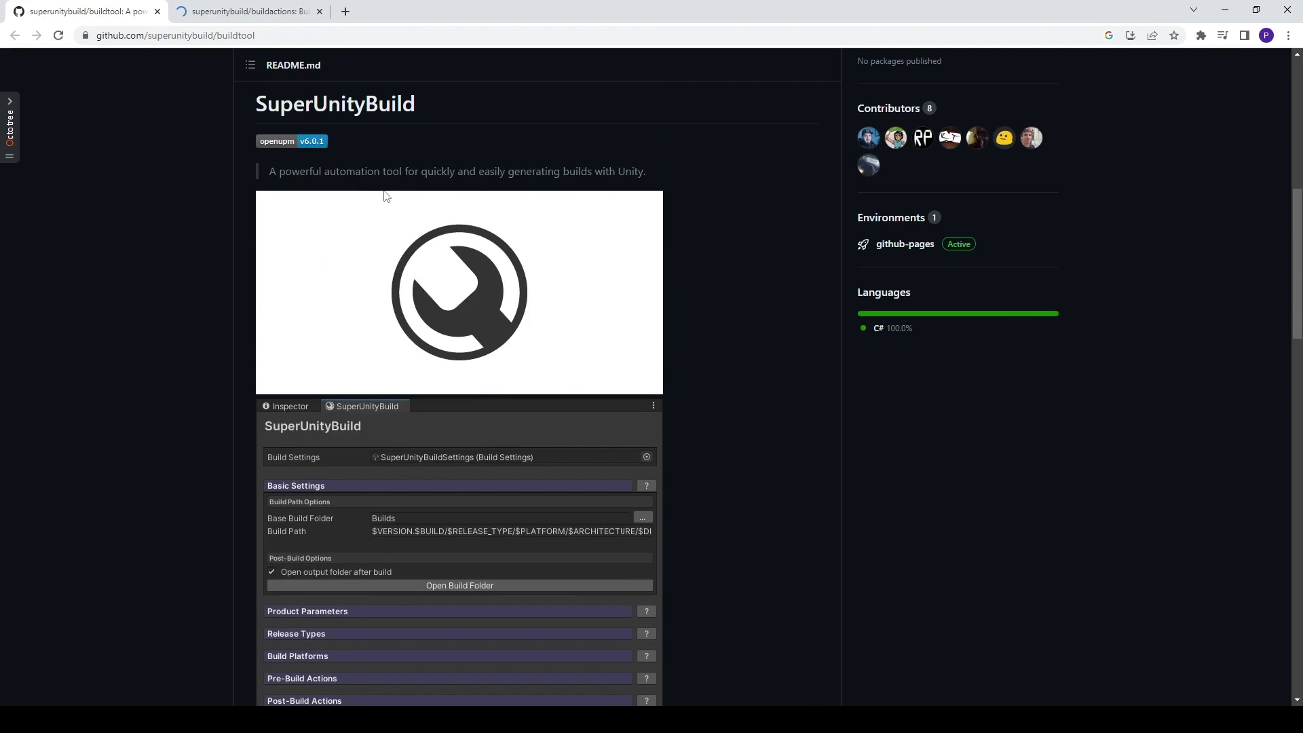
scroll(554, 355, "down", 8)
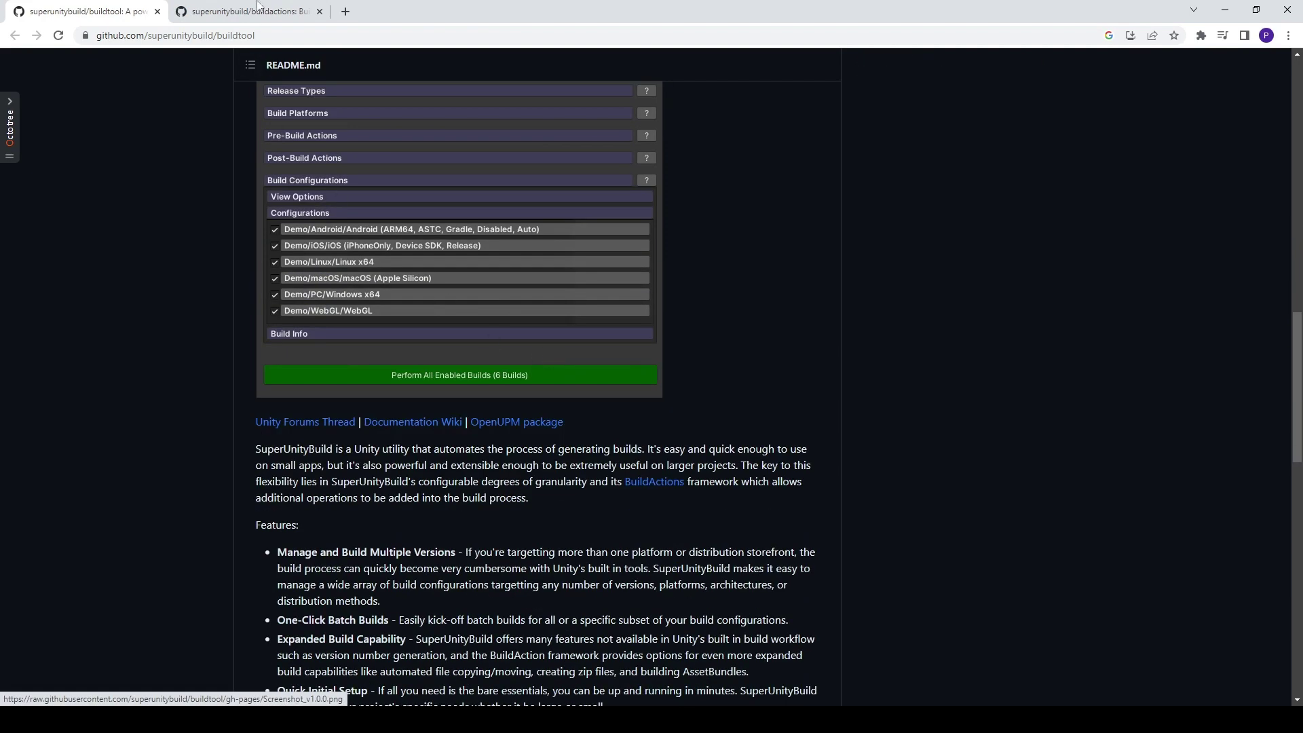
key("ctrl+Tab")
Step: Review the BuildActions tools like Zip File Utility and copy the HTTPS clone URL
scroll(420, 499, "down", 6)
scroll(420, 501, "down", 13)
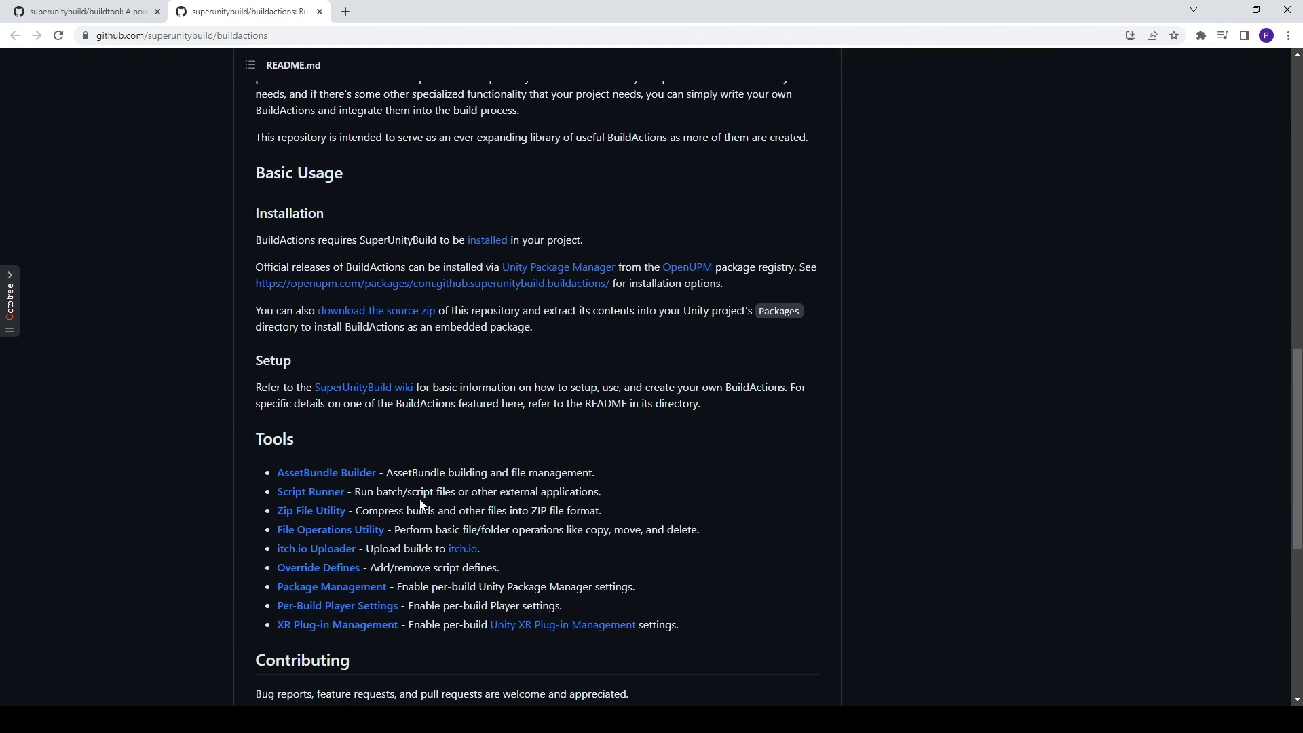
scroll(419, 500, "up", 1)
left_click_drag(683, 425, 256, 270)
left_click(437, 269)
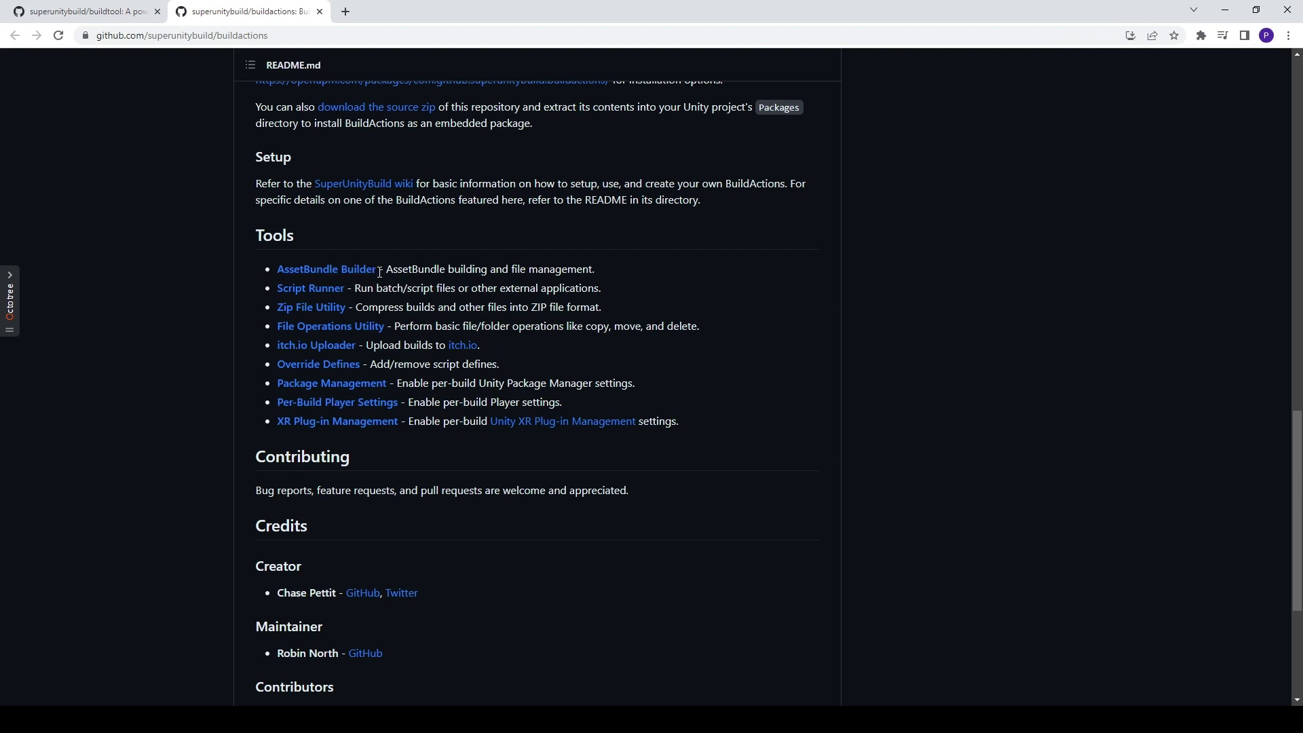
left_click_drag(379, 272, 277, 272)
left_click(372, 302)
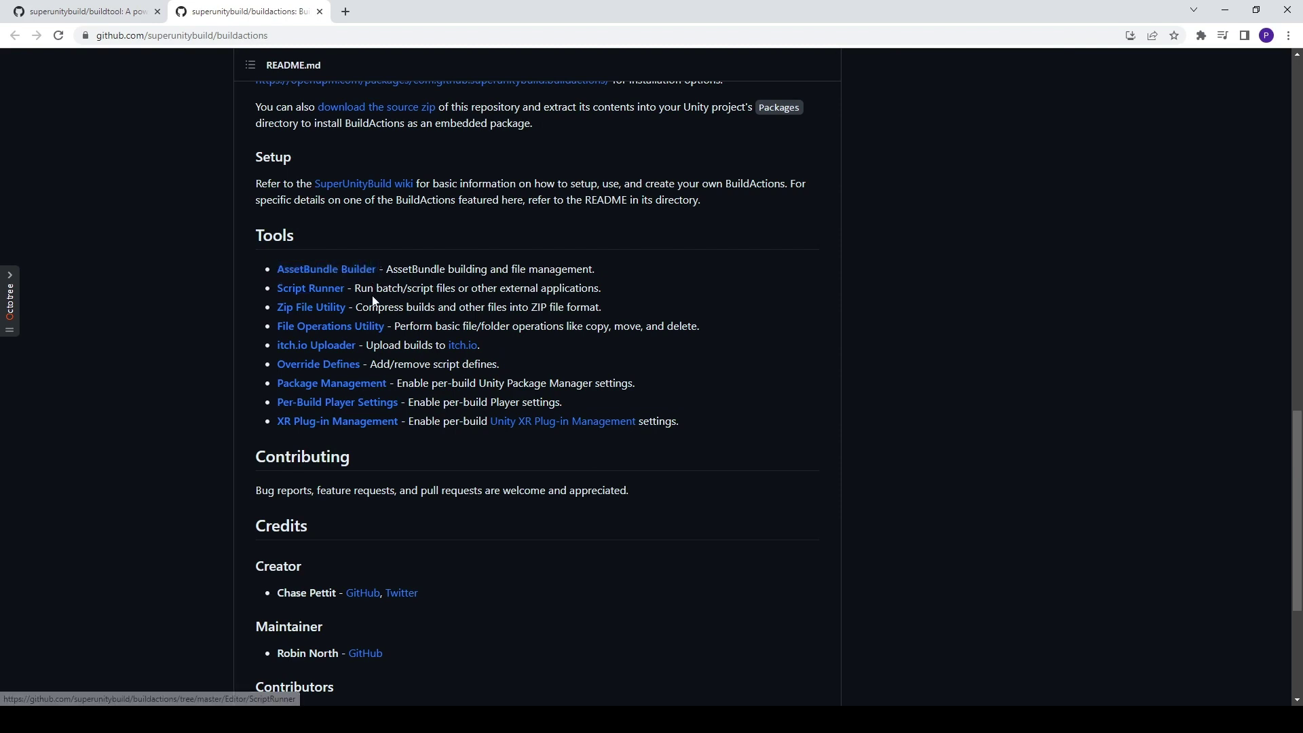
left_click_drag(347, 308, 286, 307)
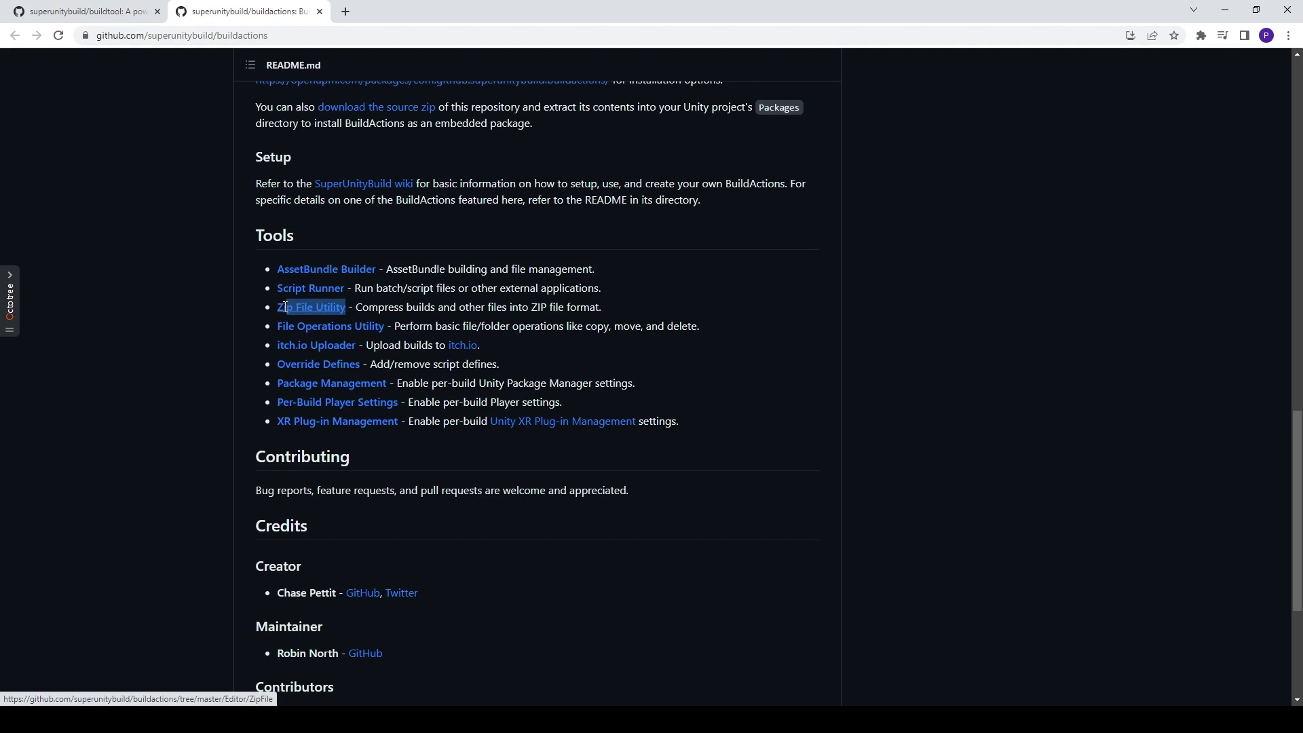
scroll(339, 312, "up", 20)
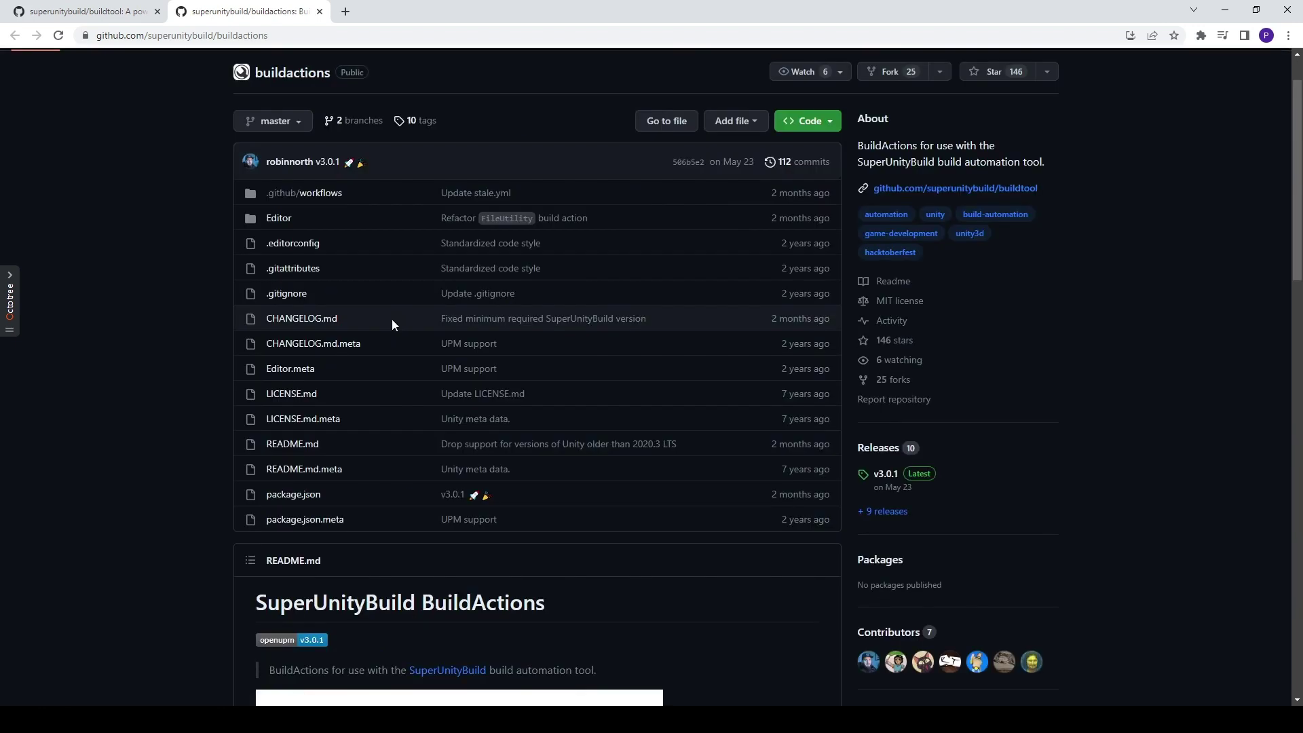
left_click(821, 127)
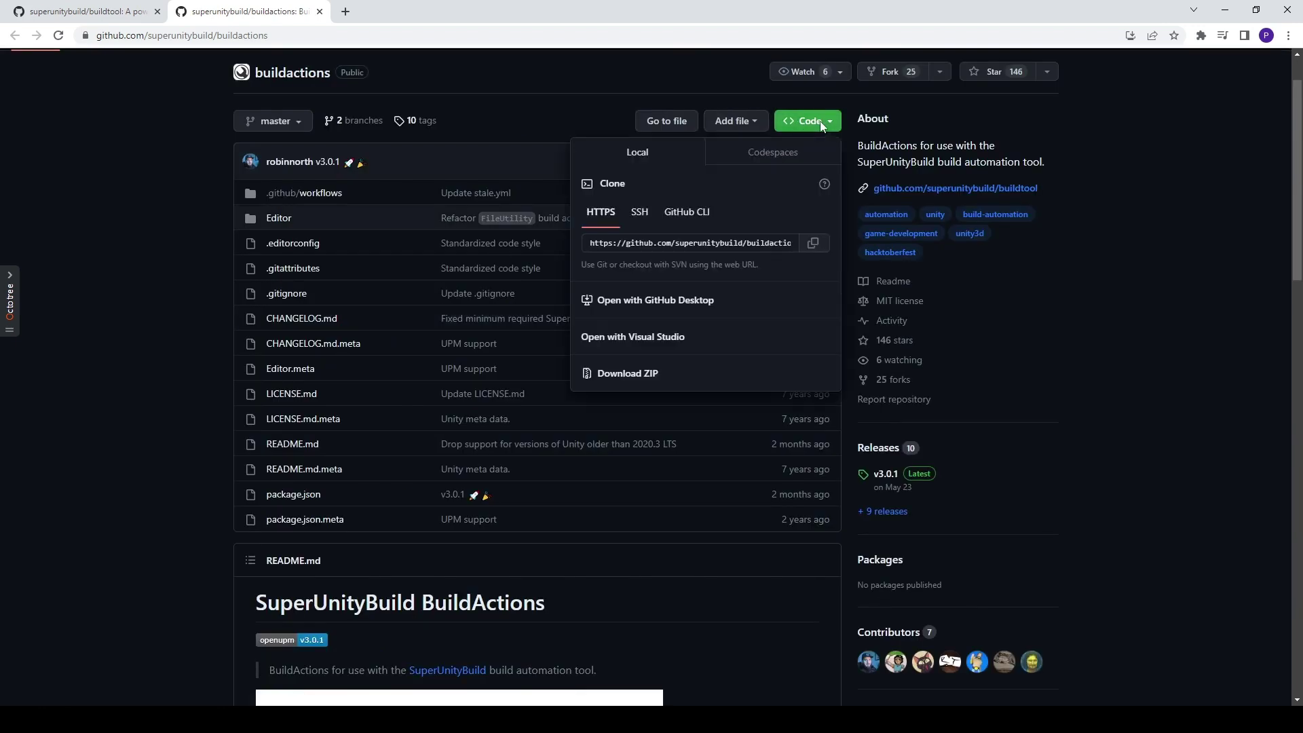
left_click(815, 245)
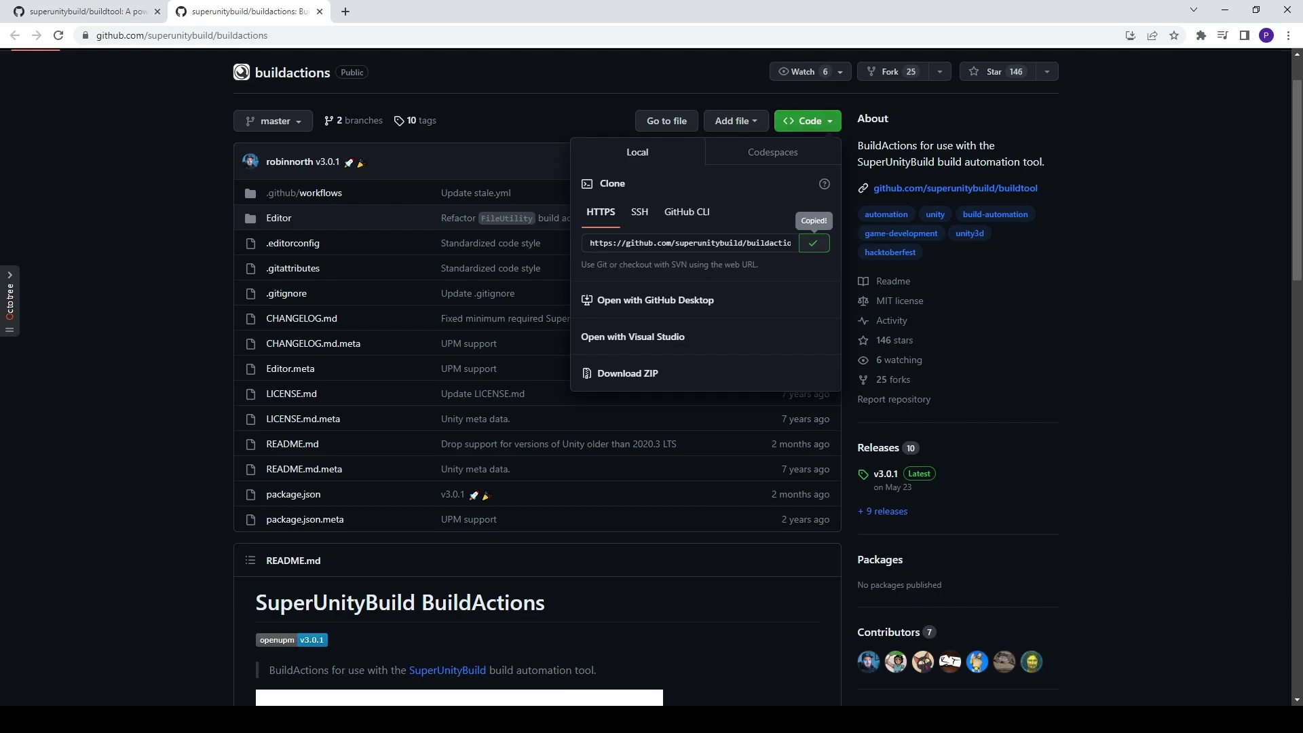
Step: Install the BuildActions package in Package Manager from the copied git URL
key("alt+Tab")
left_click(232, 23)
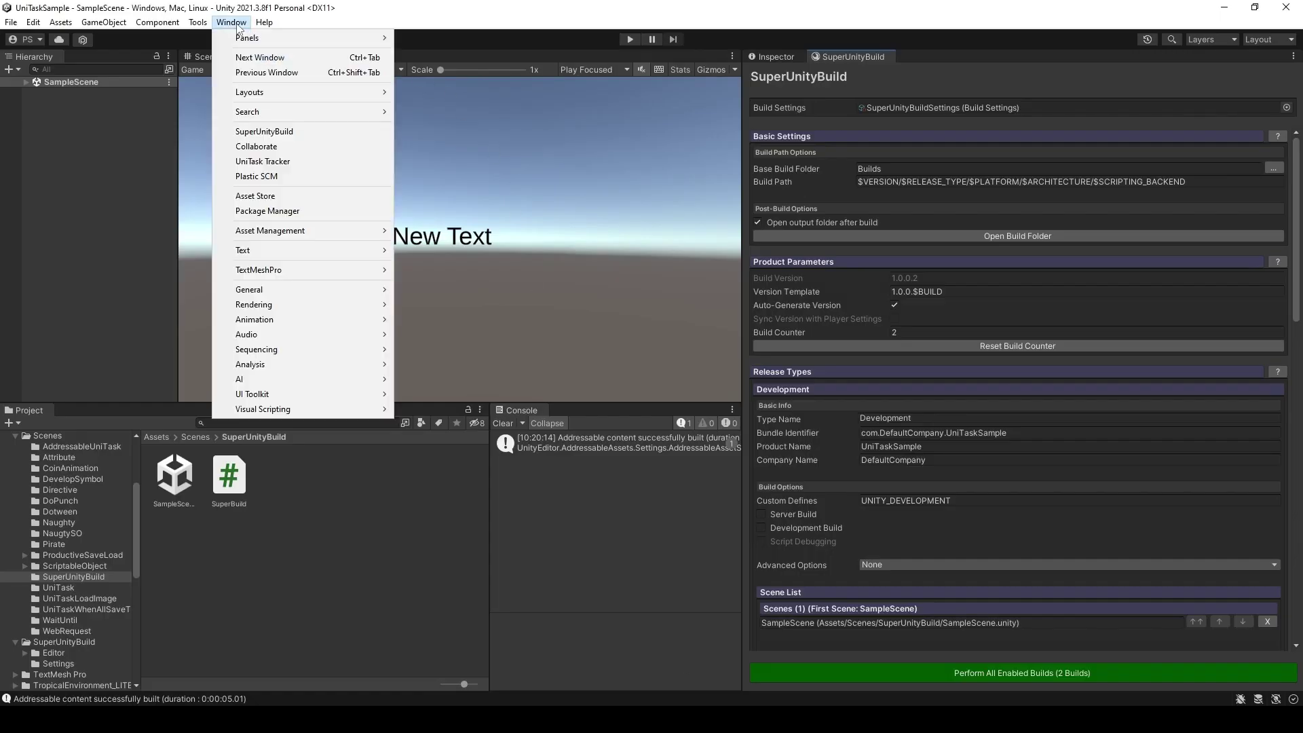
left_click(284, 215)
left_click(474, 99)
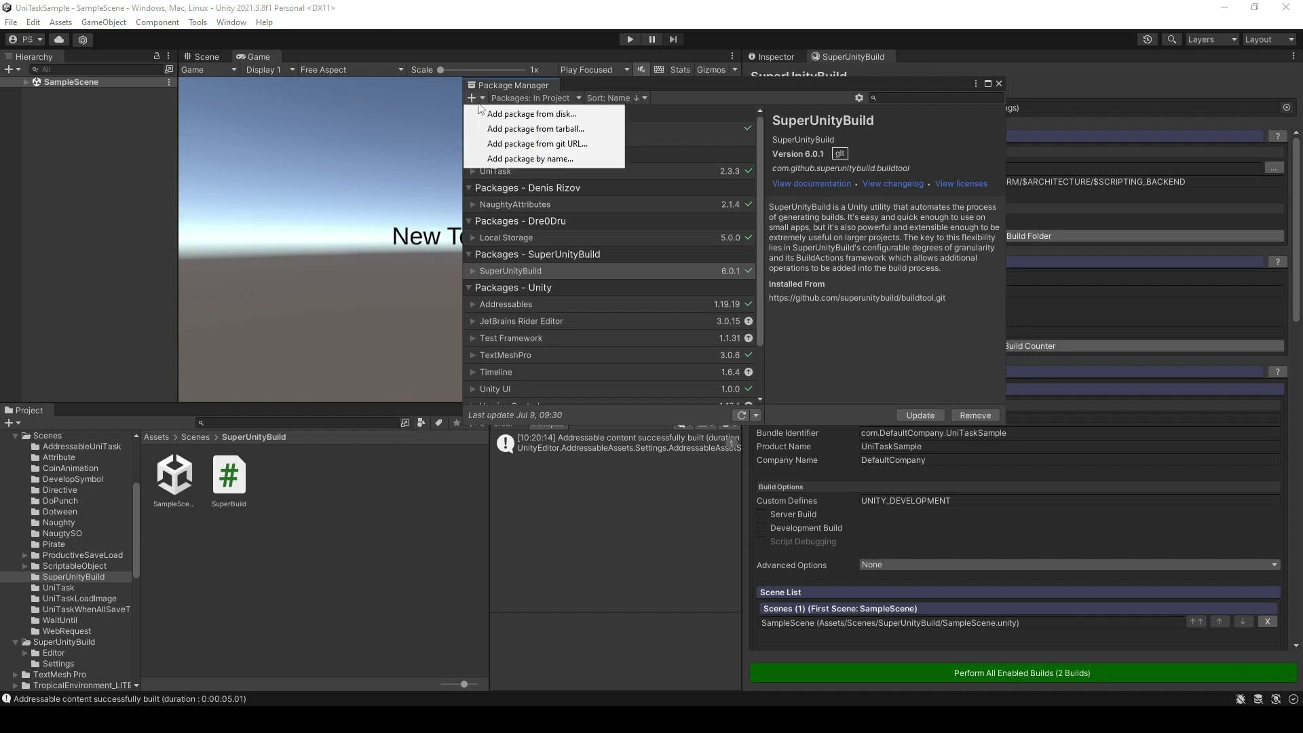
left_click(533, 144)
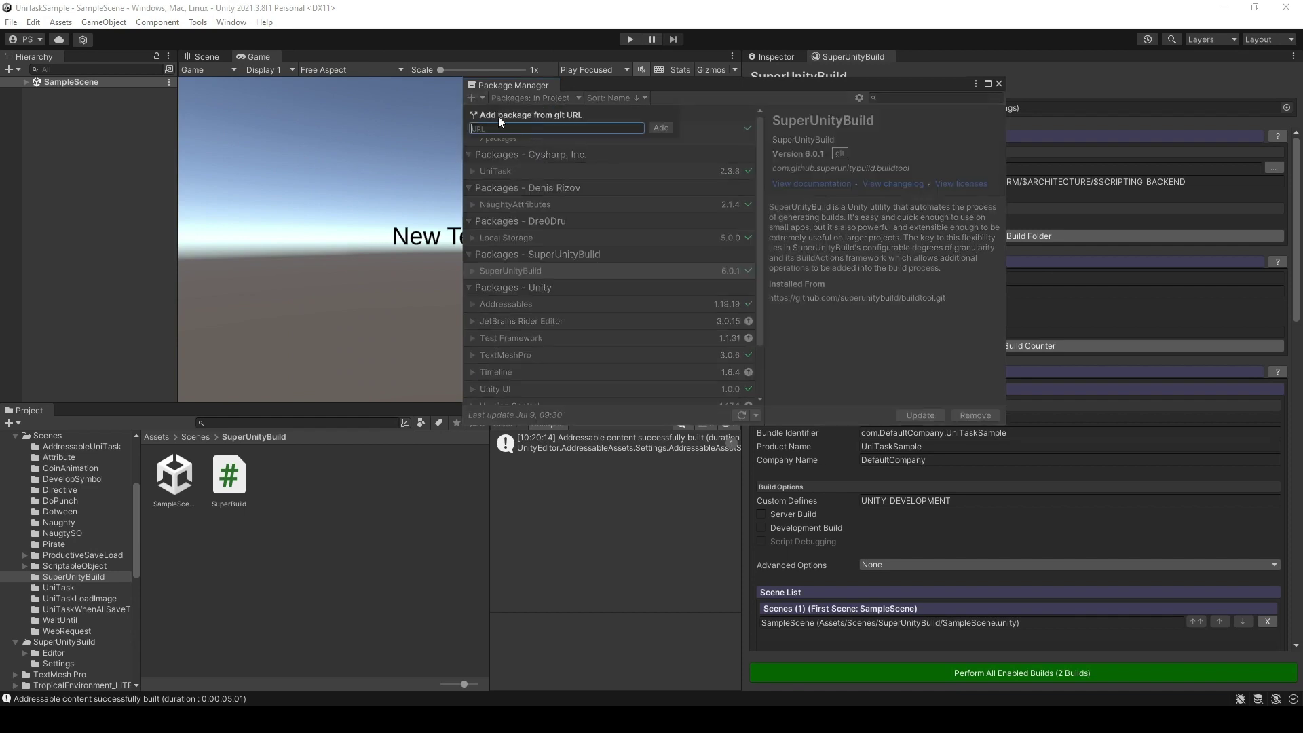
key("ctrl+v")
left_click(660, 131)
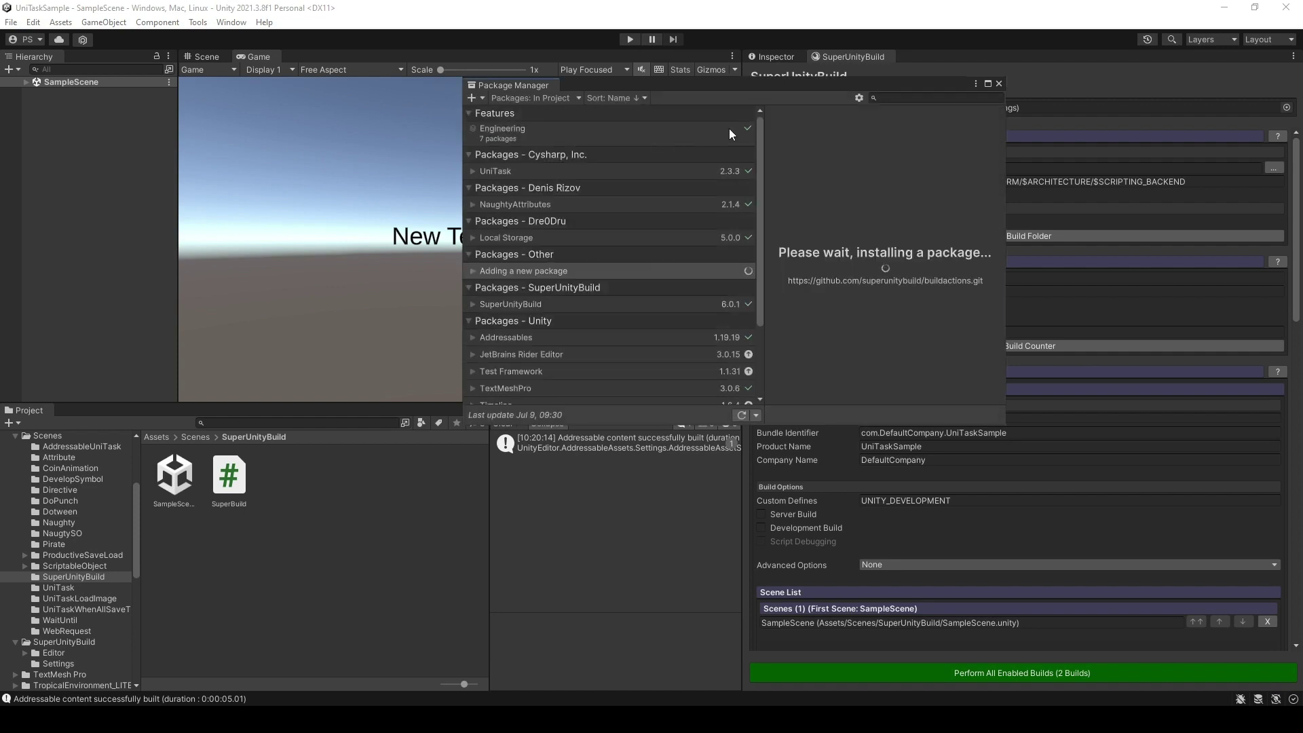
Step: Add a ZipFileOperation post-build action, expand its settings, and clear the console
scroll(842, 421, "down", 10)
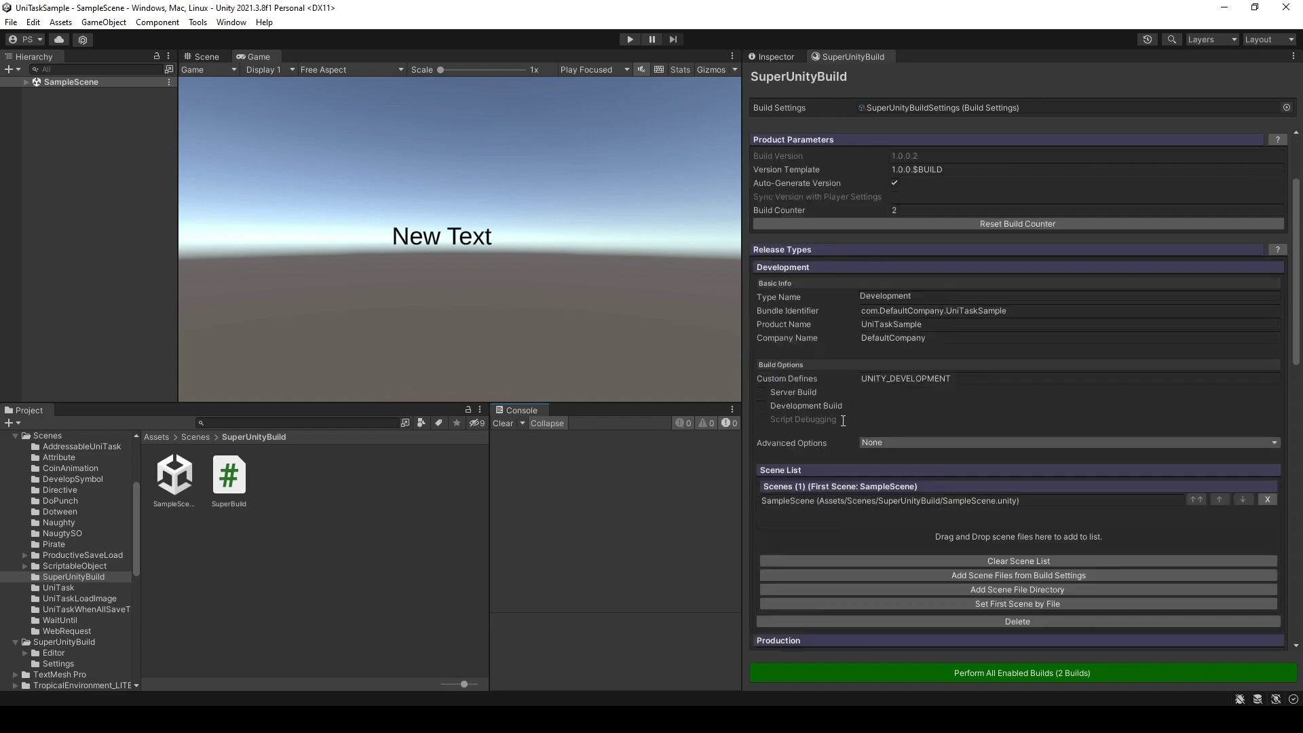
scroll(842, 422, "down", 10)
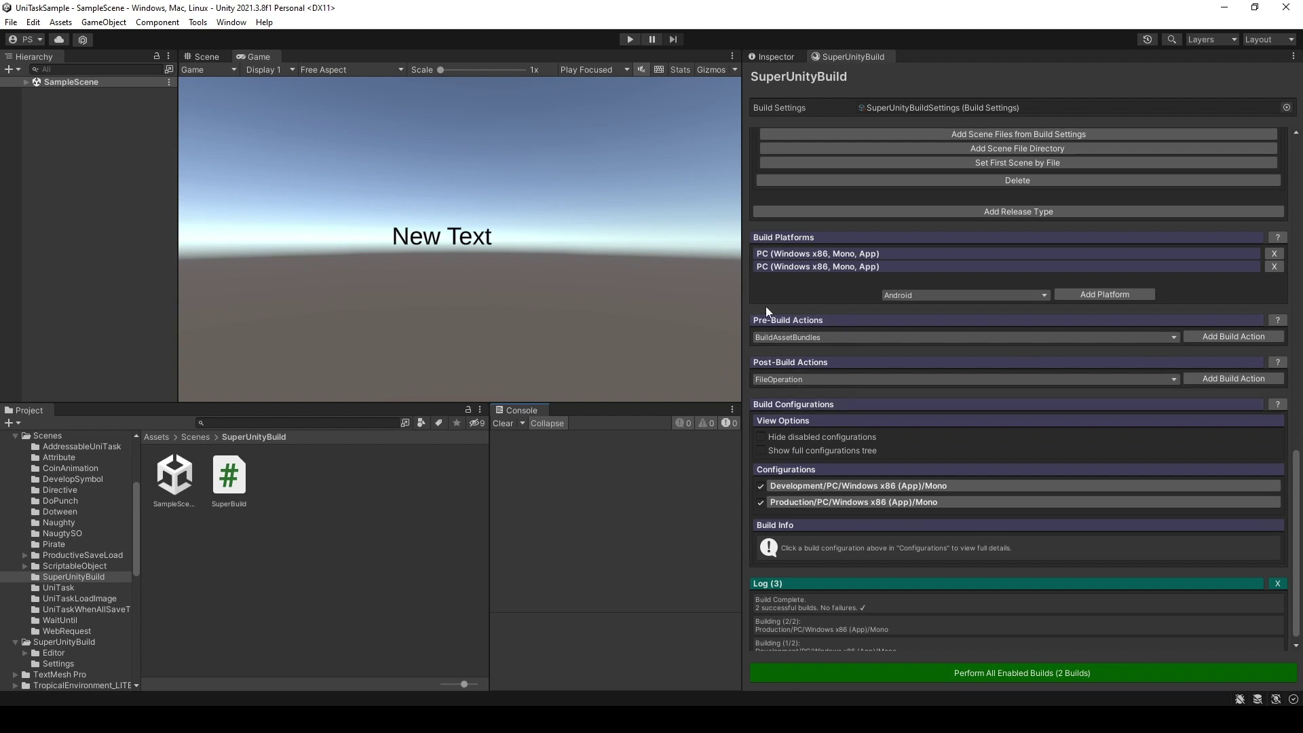
left_click(786, 338)
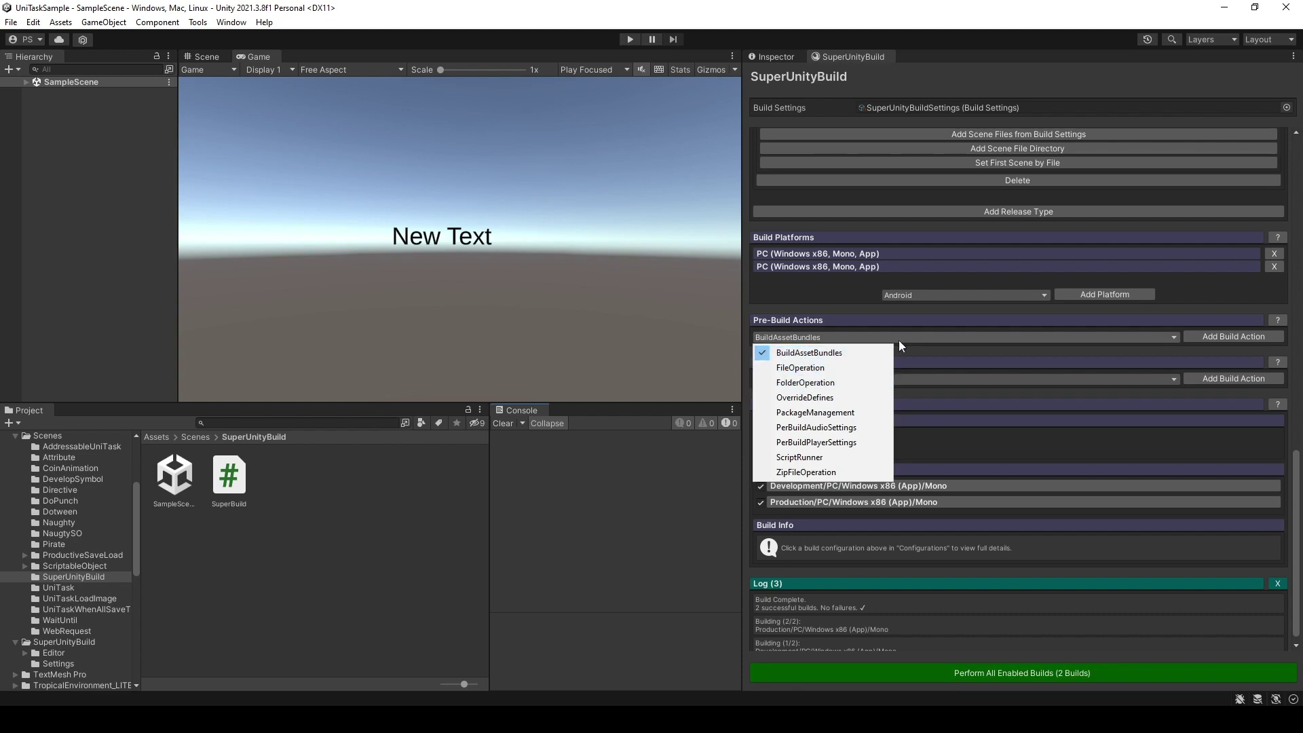
left_click(952, 378)
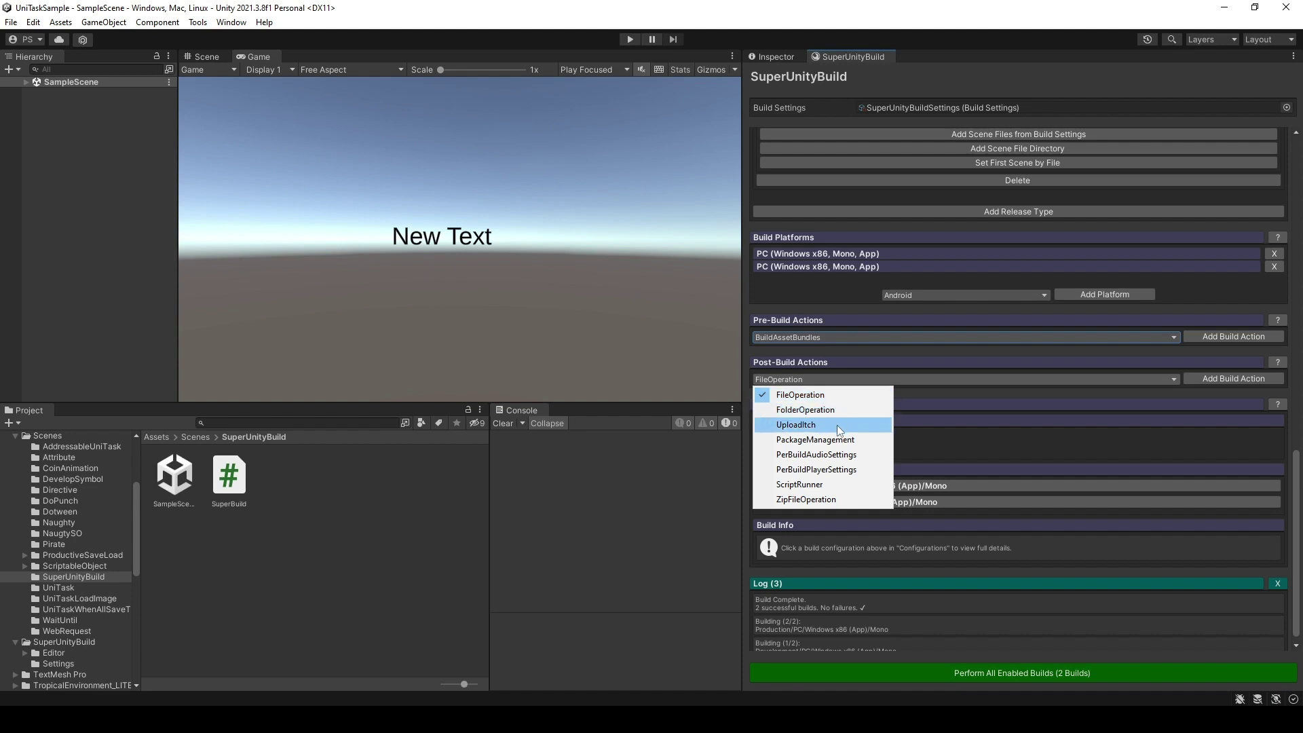
left_click(814, 500)
left_click(1243, 378)
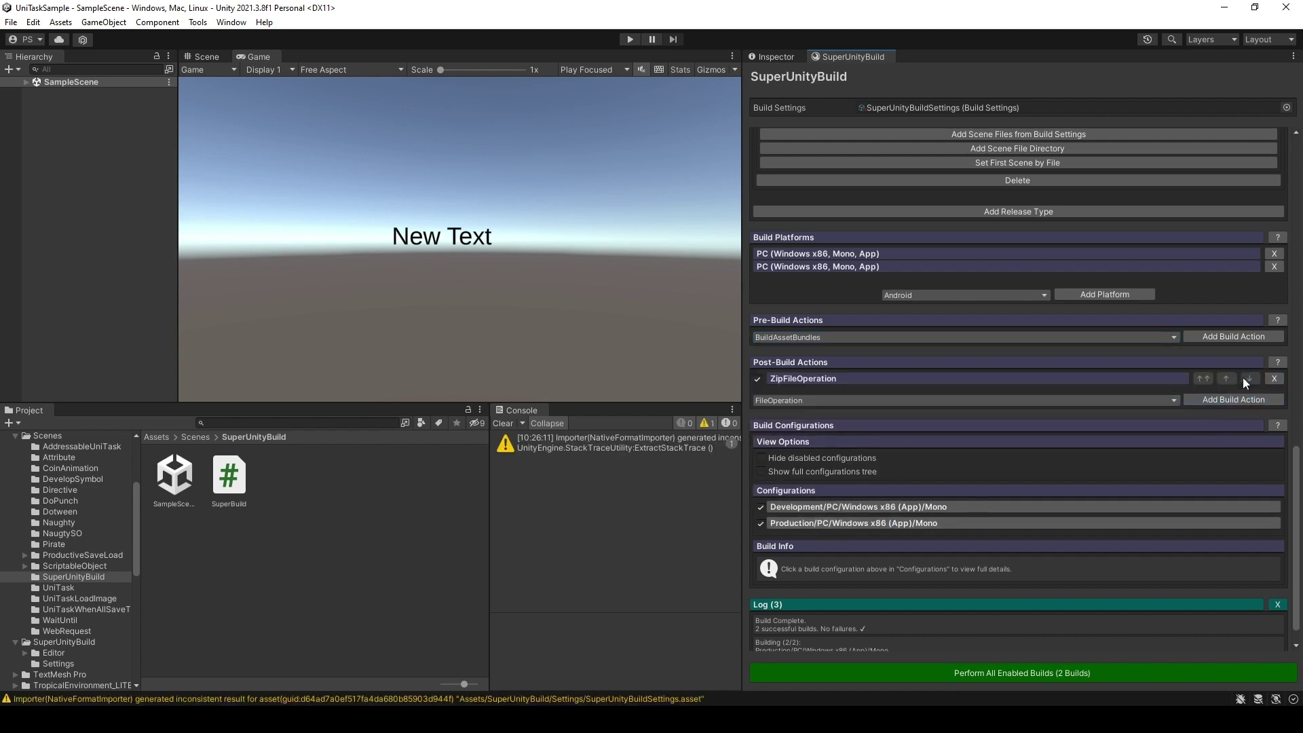
left_click(972, 378)
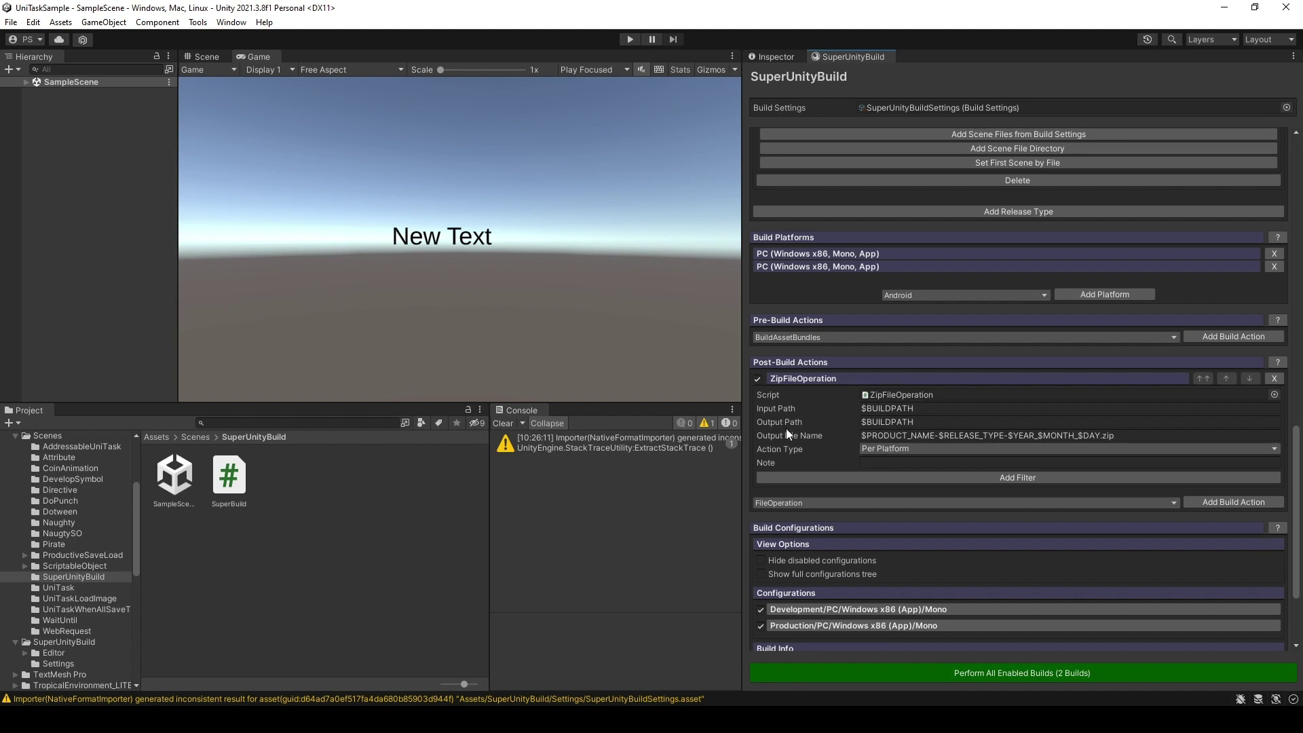
left_click(514, 423)
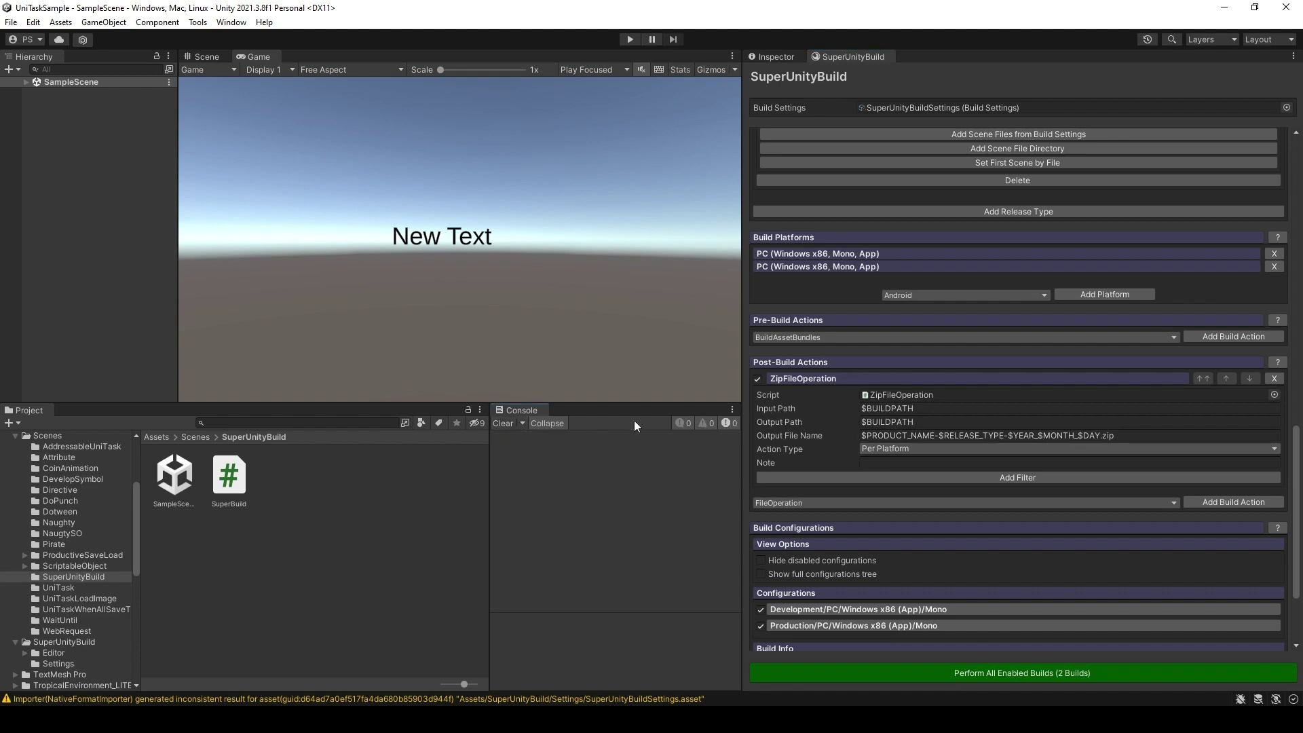
Step: Run all enabled builds again, producing the 1.0.0.3 version folder
left_click(963, 422)
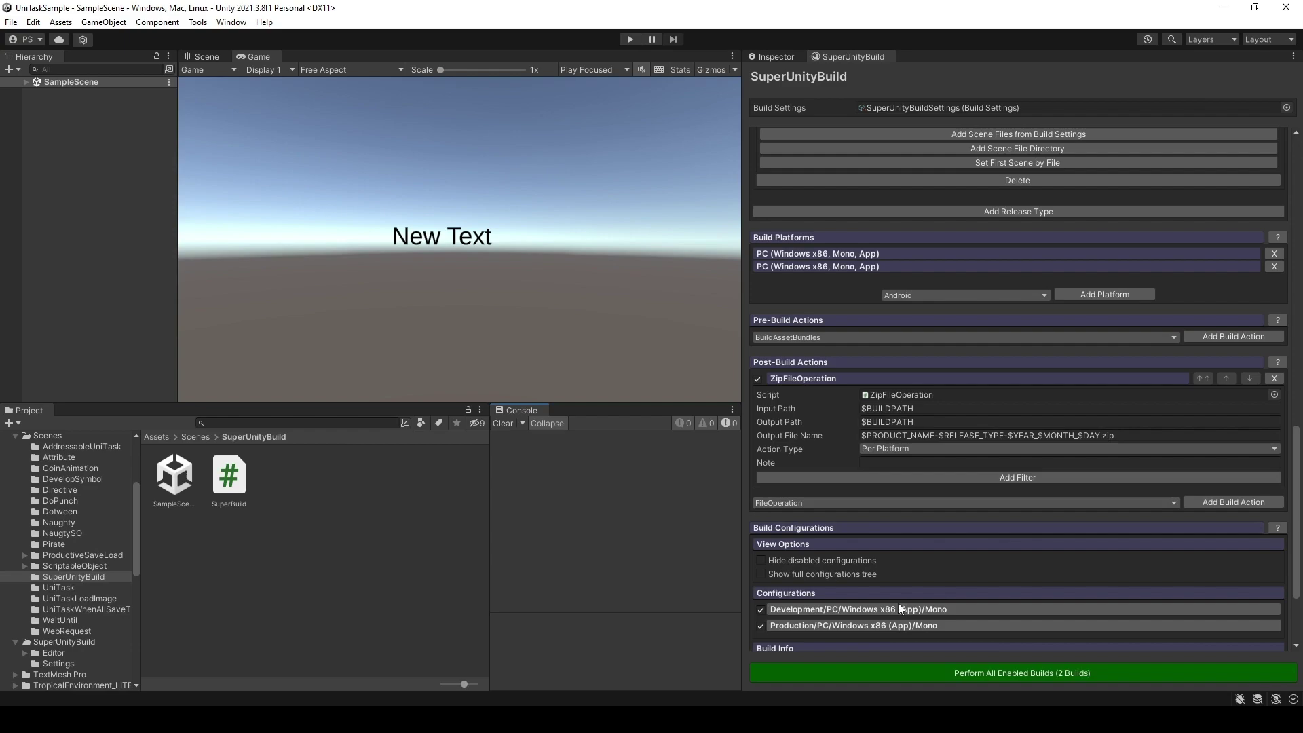
left_click(901, 663)
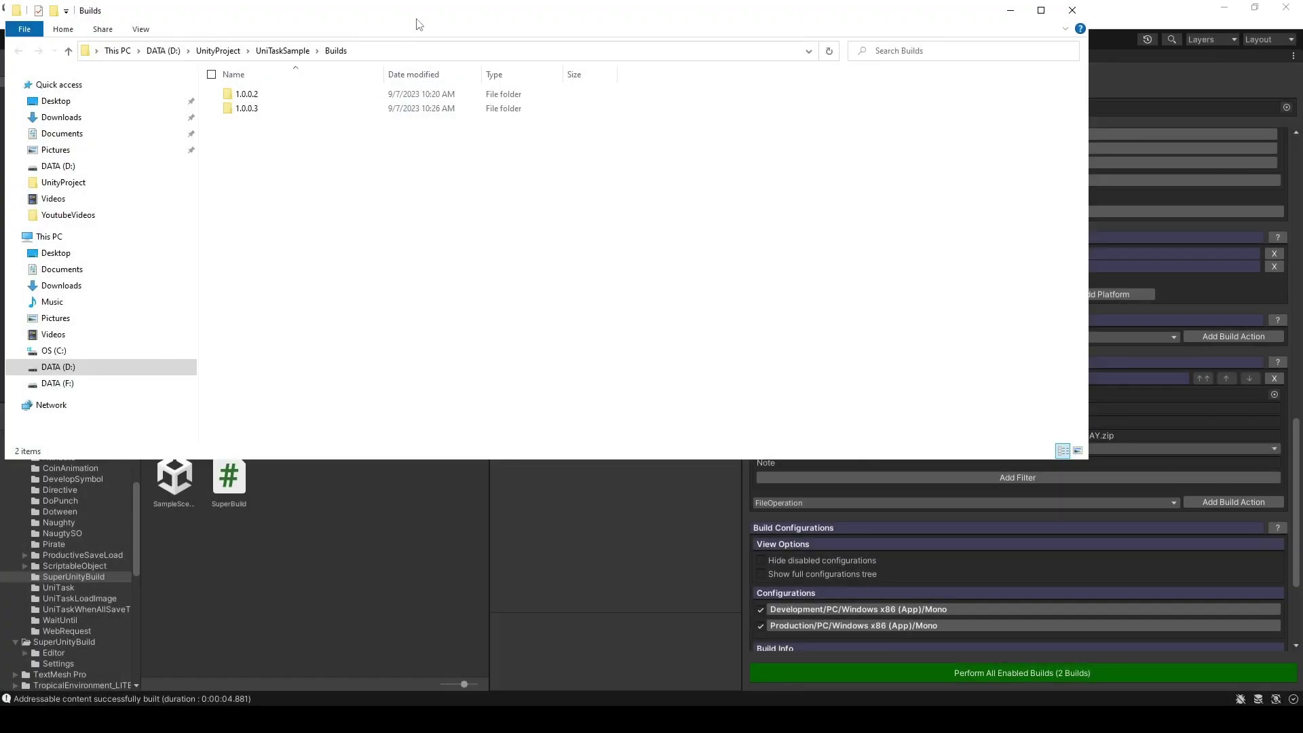
Step: Open 1.0.0.3/Development/PC/Windows x86/Mono and widen the Name column to read its zip
left_click_drag(415, 20, 570, 126)
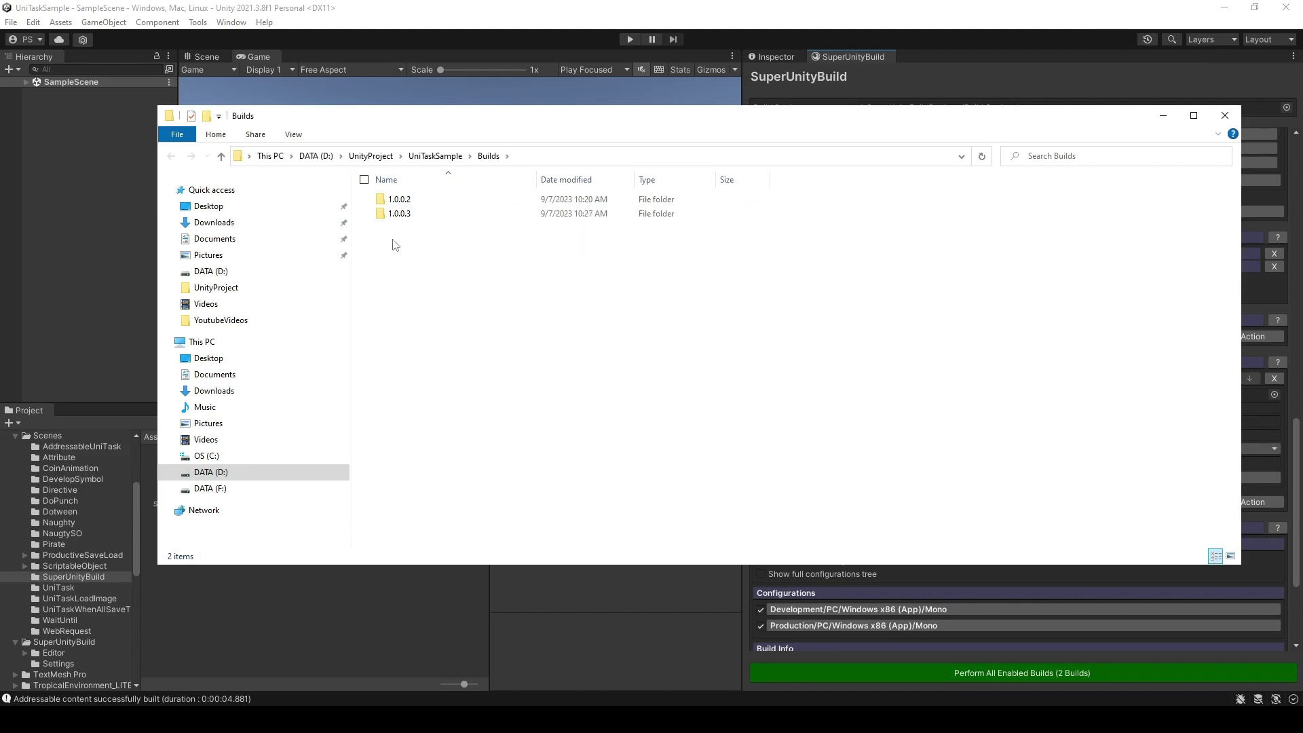
left_click(1163, 116)
scroll(1076, 310, "up", 5)
scroll(1065, 333, "up", 8)
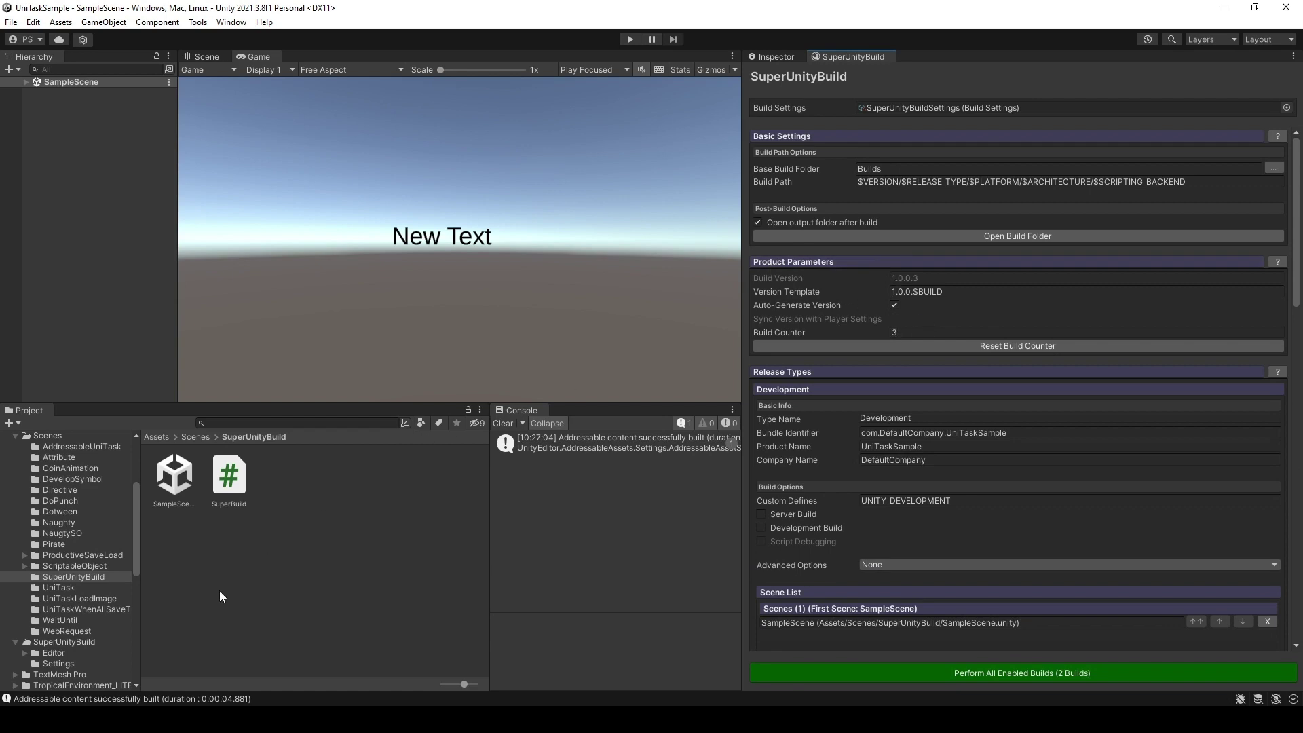
left_click(197, 720)
left_click(319, 670)
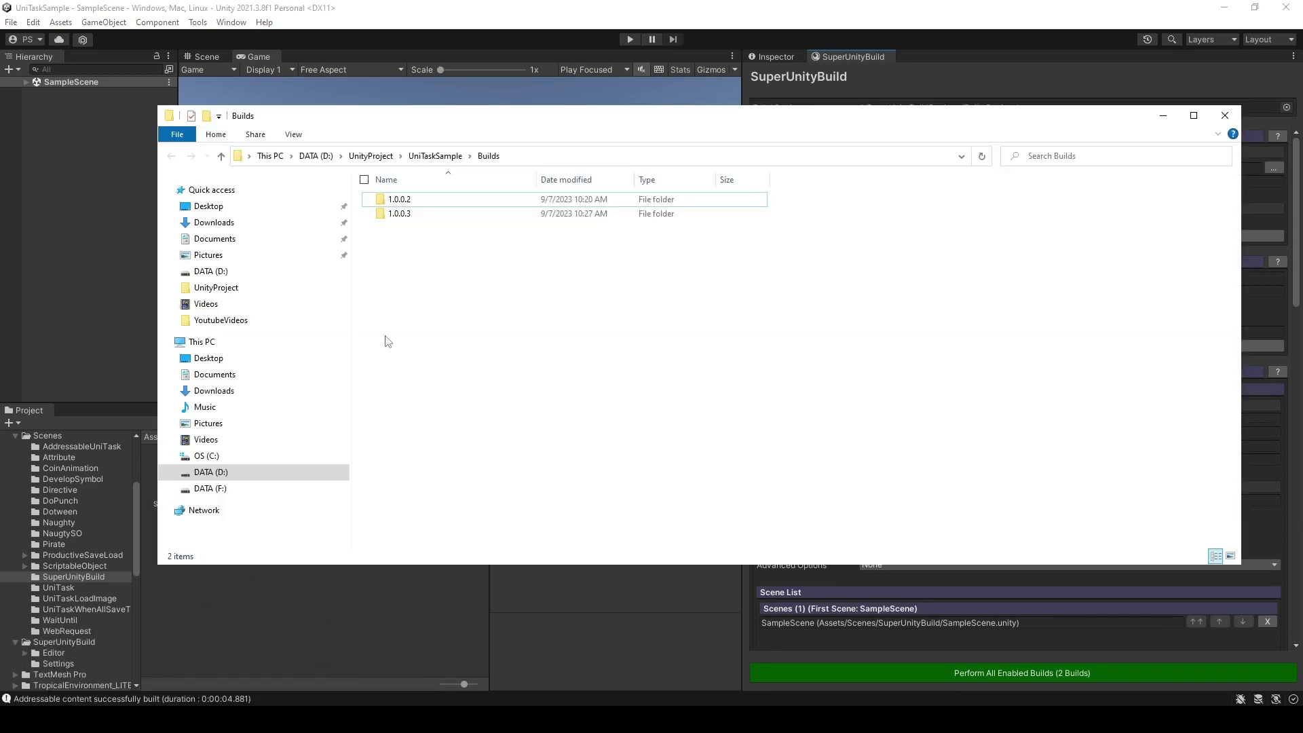
double_click(390, 214)
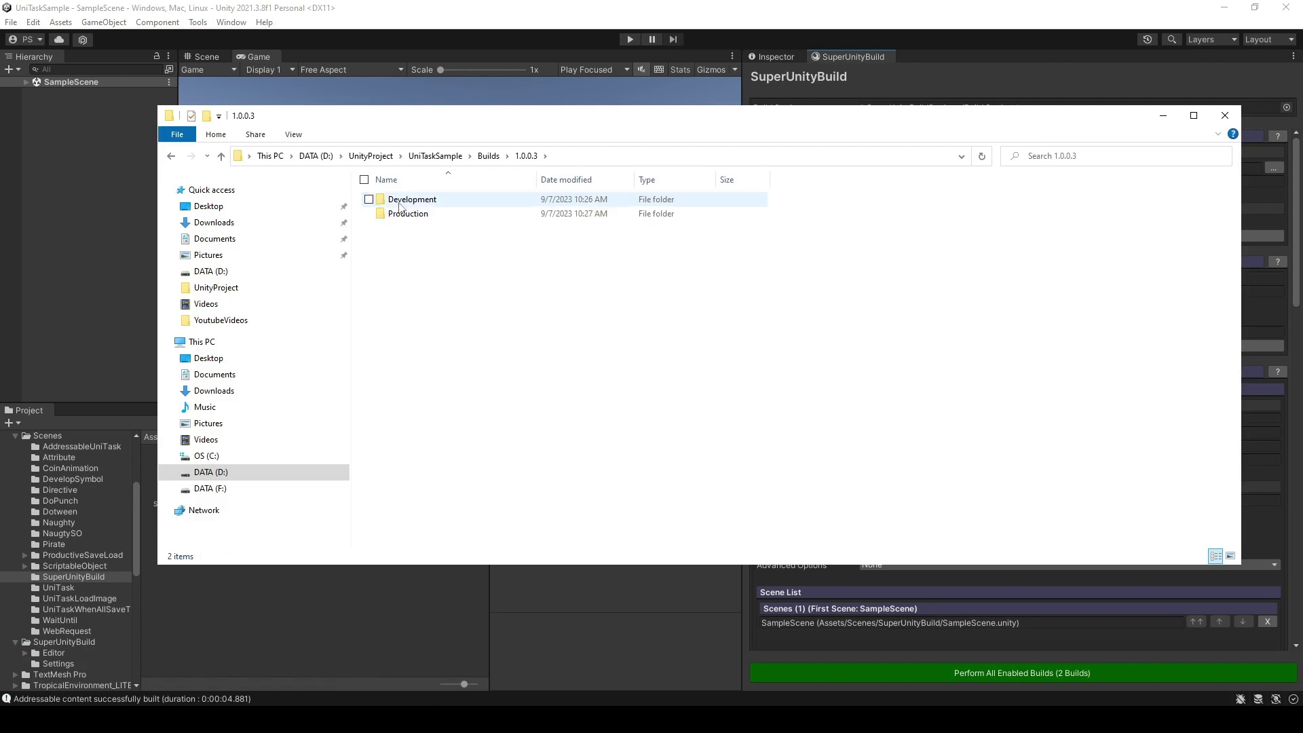
double_click(401, 201)
double_click(401, 201)
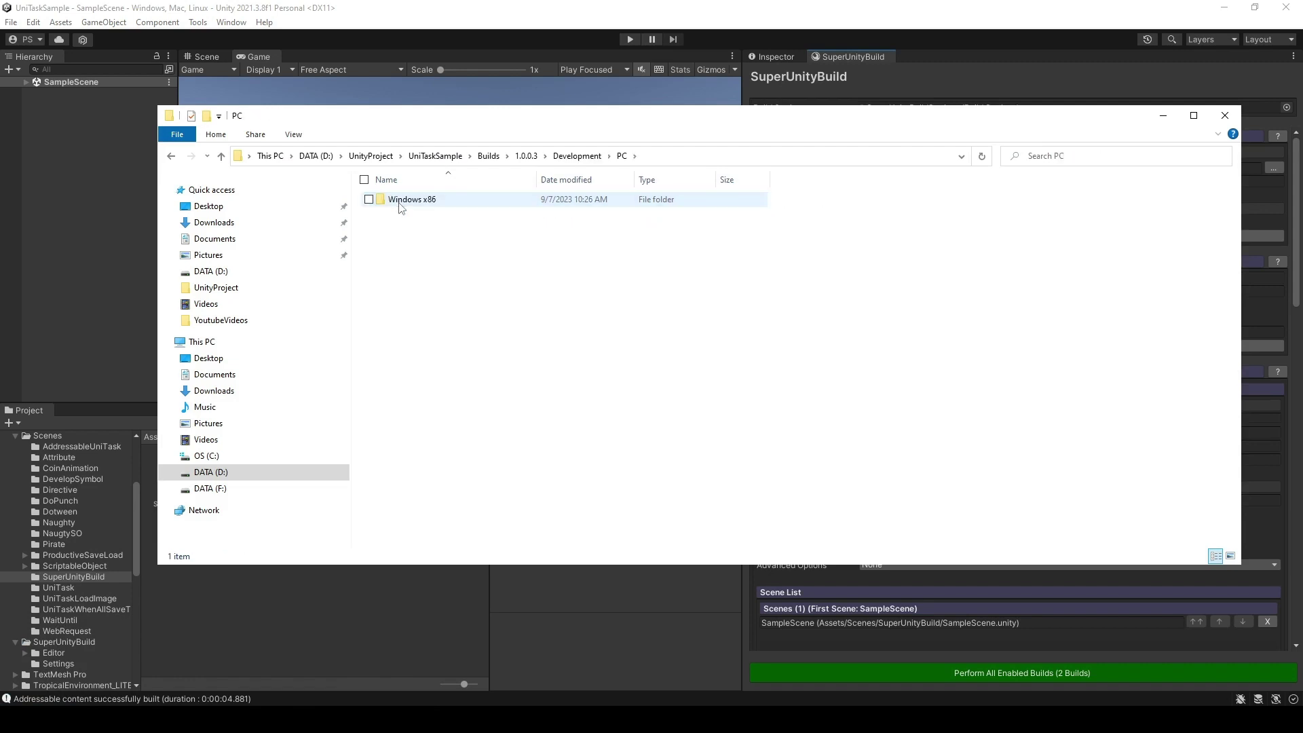
double_click(401, 201)
double_click(400, 201)
left_click(421, 242)
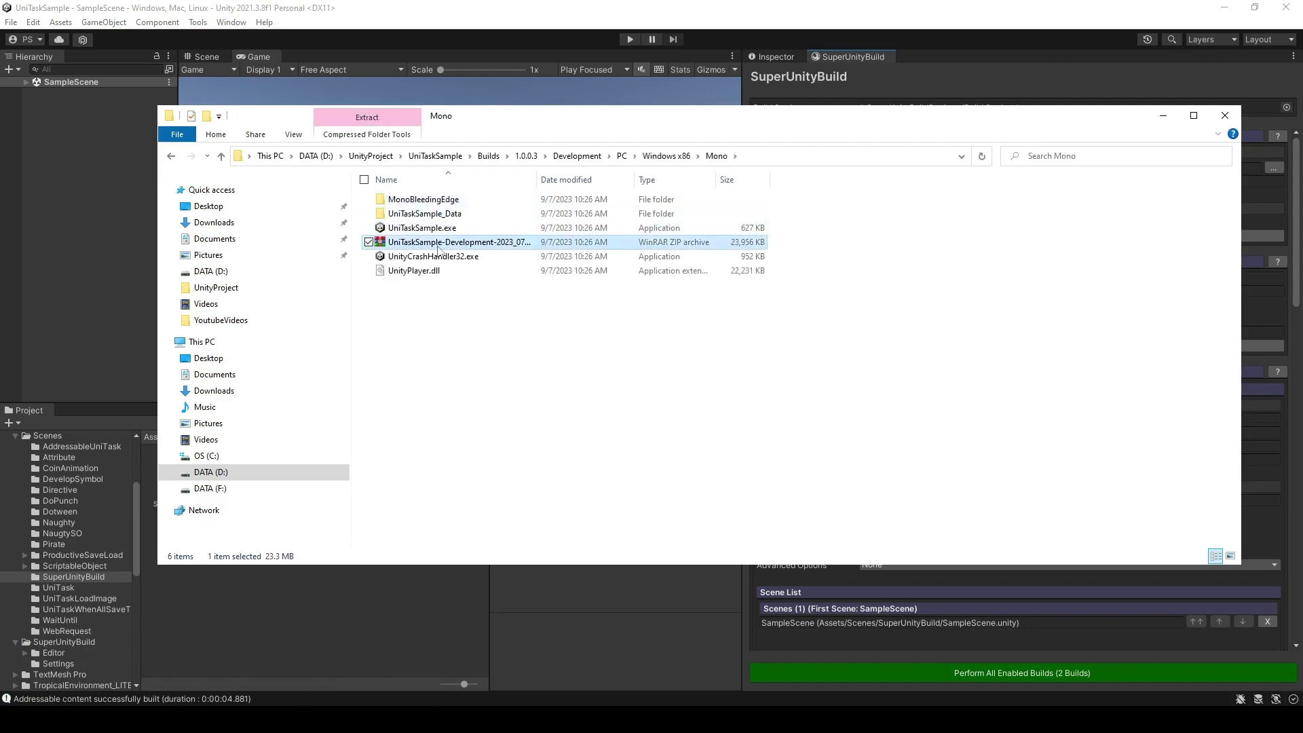
left_click_drag(537, 180, 690, 180)
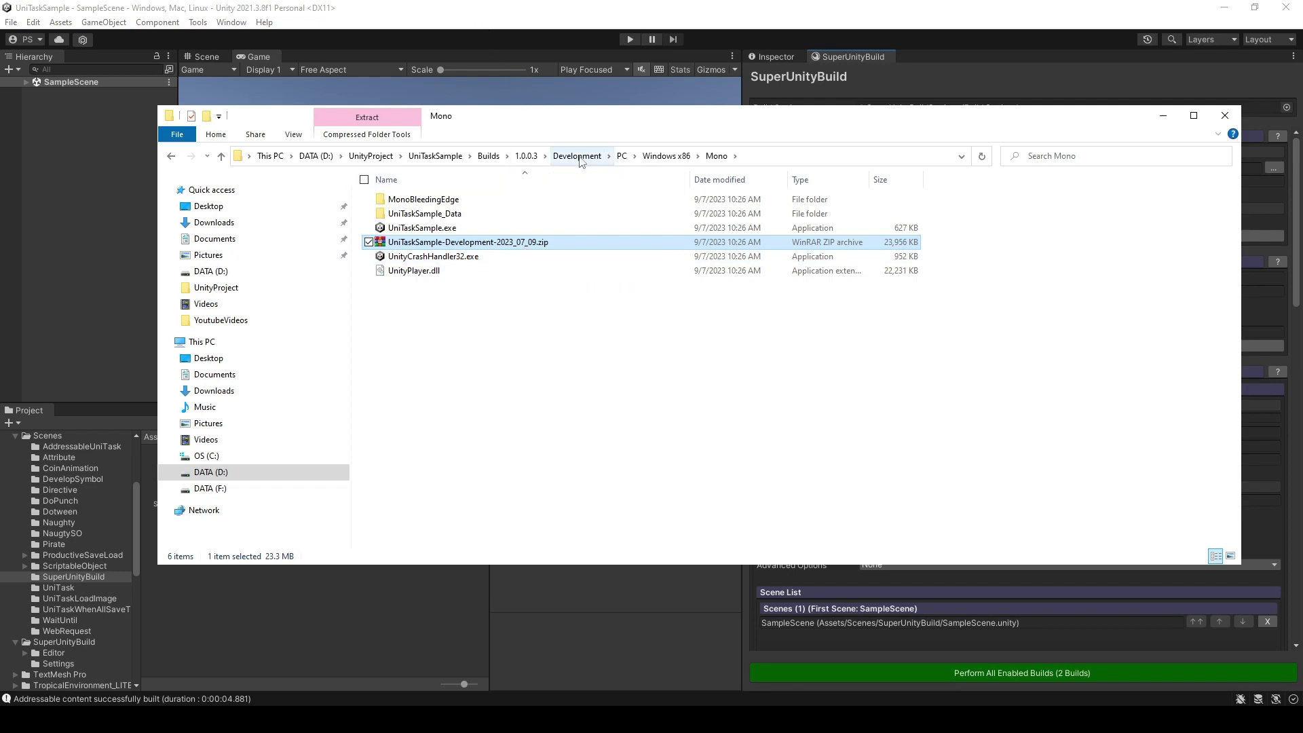
Step: Open the Production Mono folder and check UniTaskSample-Production-2023_07_09.zip
left_click(526, 156)
double_click(425, 215)
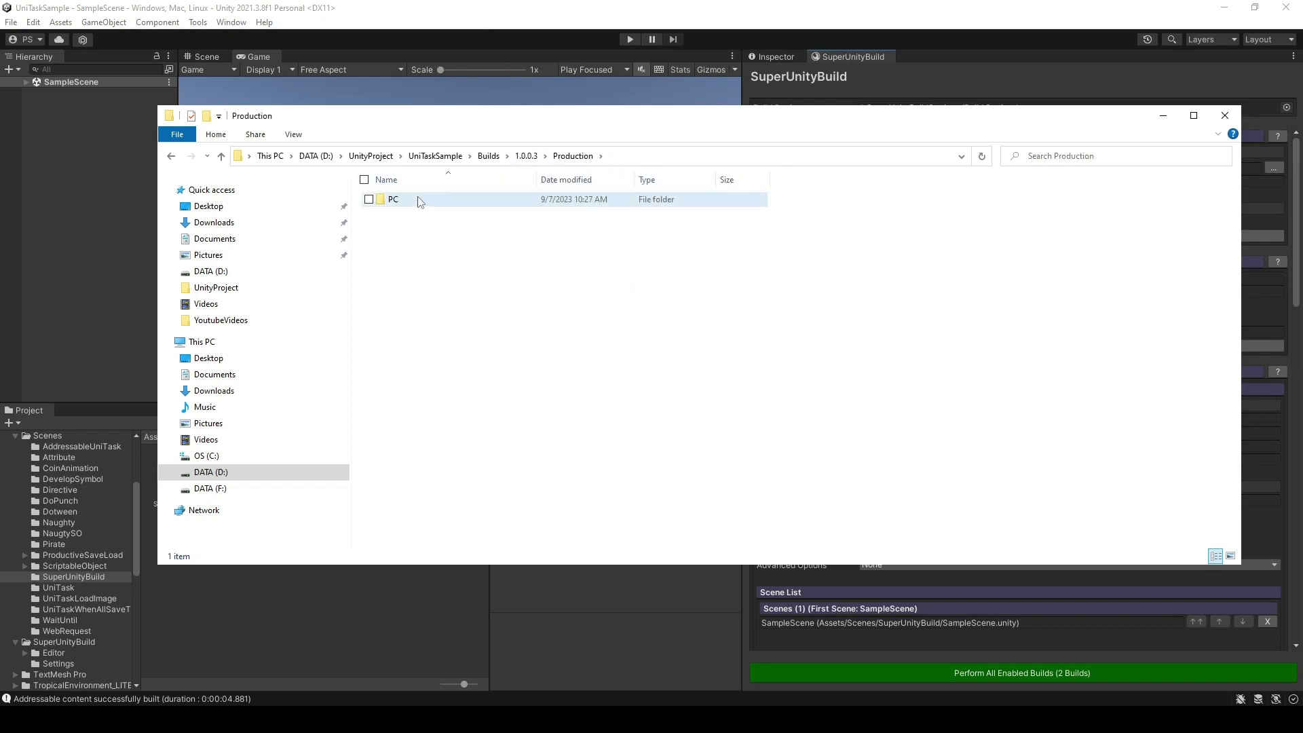
double_click(416, 199)
double_click(419, 200)
double_click(419, 200)
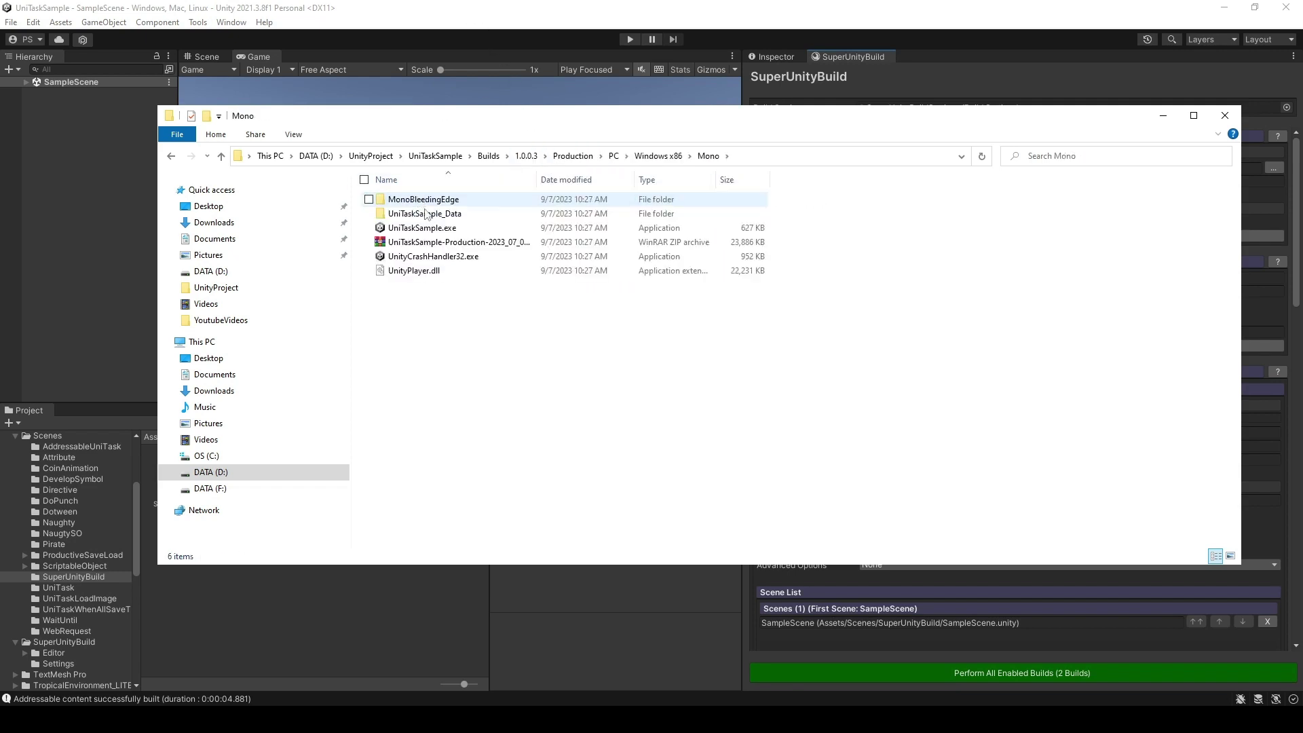
left_click(466, 243)
left_click_drag(537, 184, 631, 185)
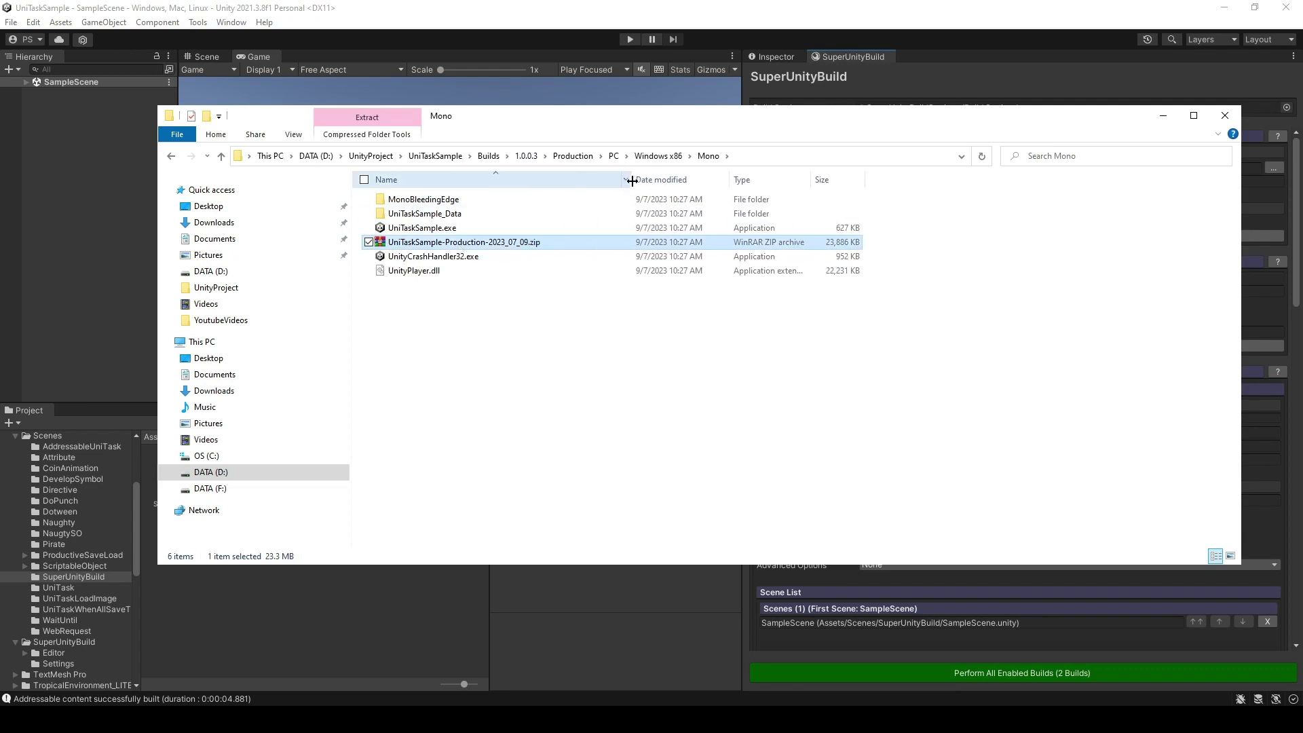